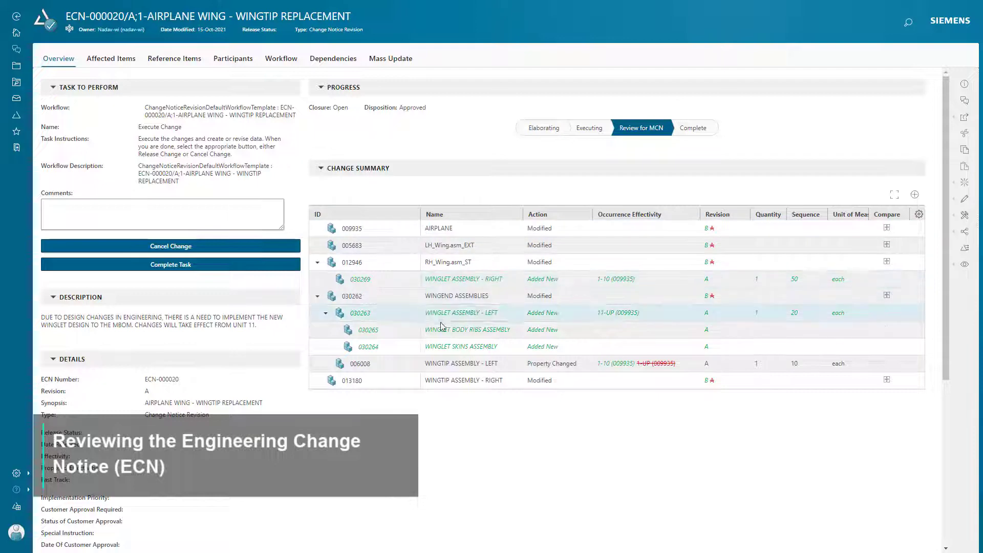
From Manufacturing Impact, pick the AIRPLANE work package and start a manufacturing change notice
{"action": "left_click", "coordinate": [966, 249]}
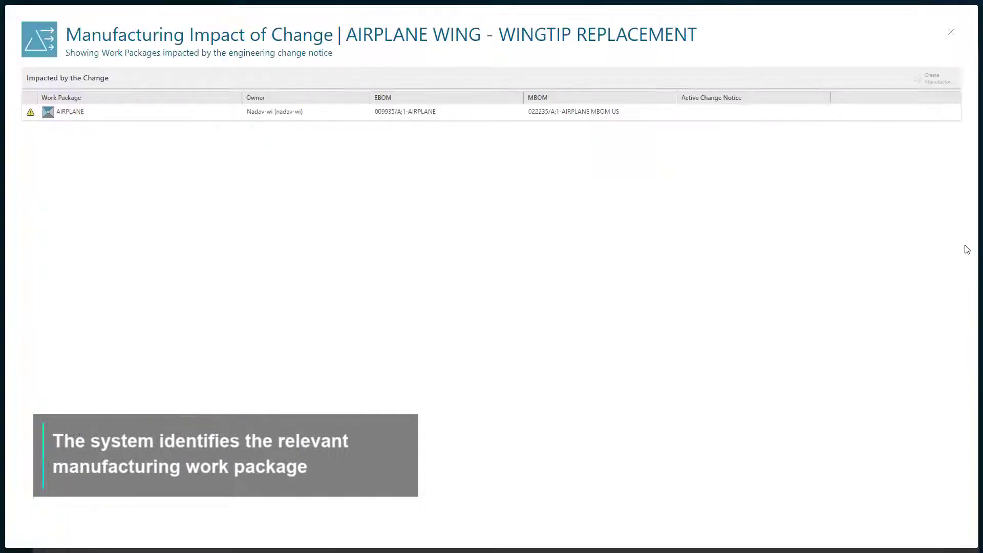
{"action": "left_click", "coordinate": [683, 117]}
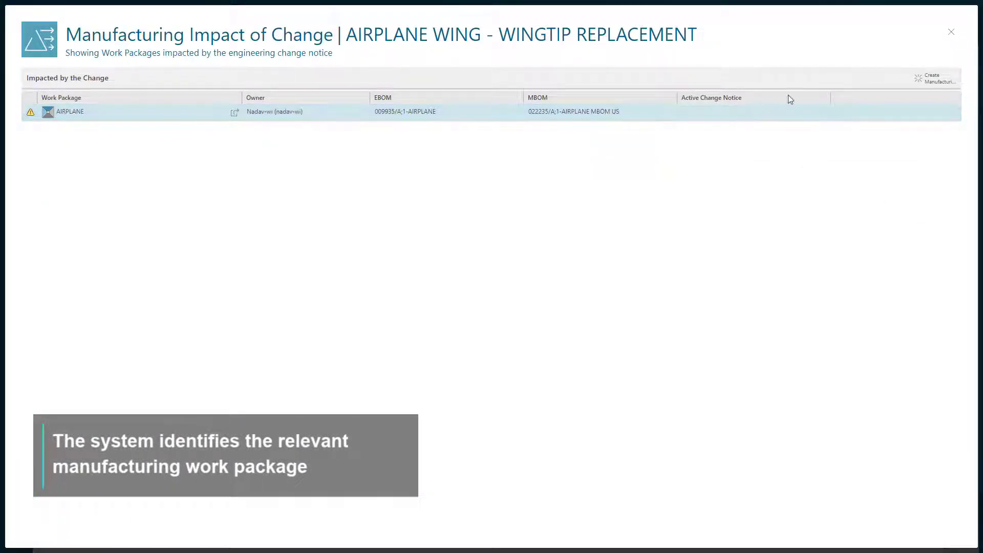
{"action": "left_click", "coordinate": [916, 79]}
{"action": "left_click", "coordinate": [922, 38]}
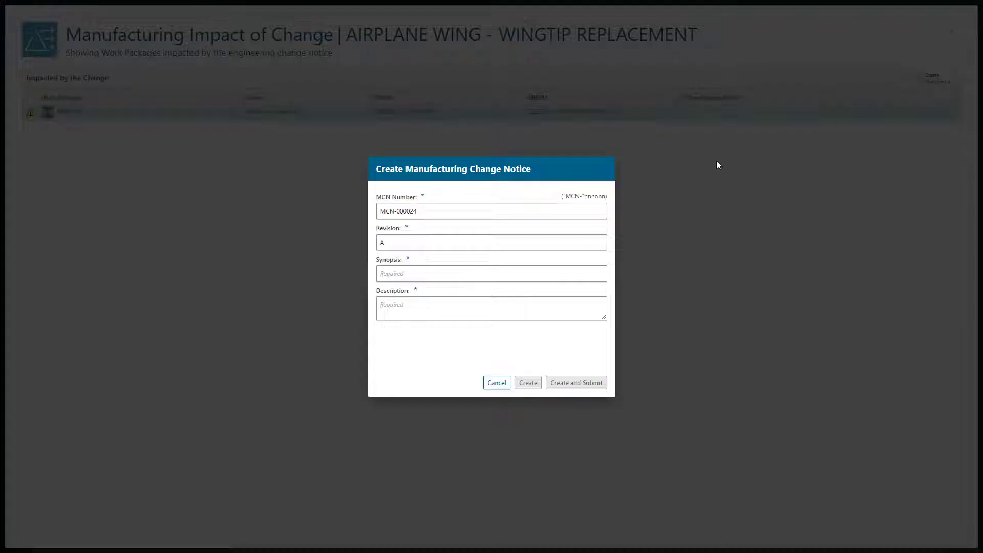
Create MCN-000024 with synopsis 'MCN FOR DESIGN CHANGES IMPLEMENTATION' and description 'DUE TO DESIGN', showing the EBOM in 3D
{"action": "left_click", "coordinate": [530, 271]}
{"action": "type", "text": "MCN FOR DESIGN CHANGES IMPLEMENTATION"}
{"action": "left_click", "coordinate": [582, 305]}
{"action": "type", "text": "DUE TO DESIGN CHANGES IN THE EBOM FOR THE WINGS, THERE IS A NEED TO"}
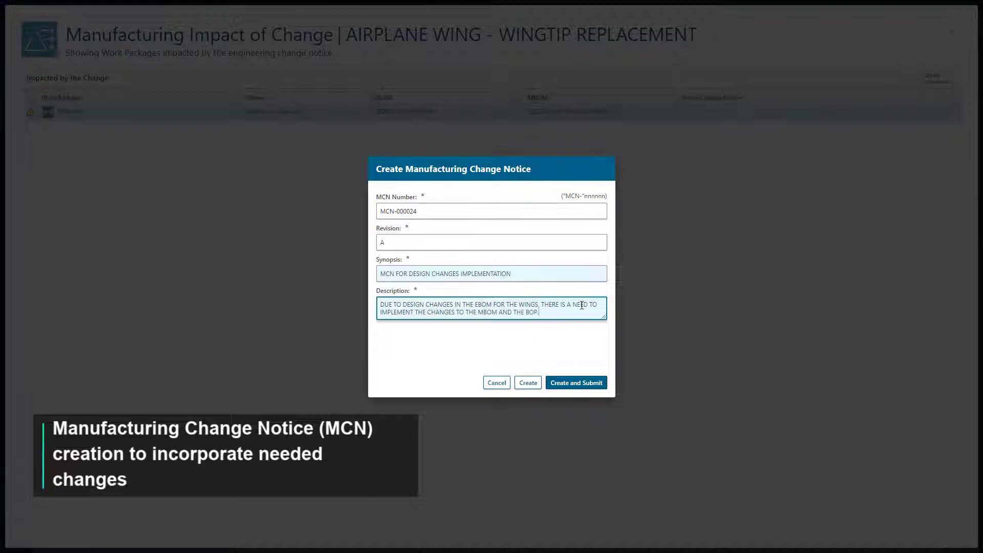
{"action": "left_click", "coordinate": [522, 389]}
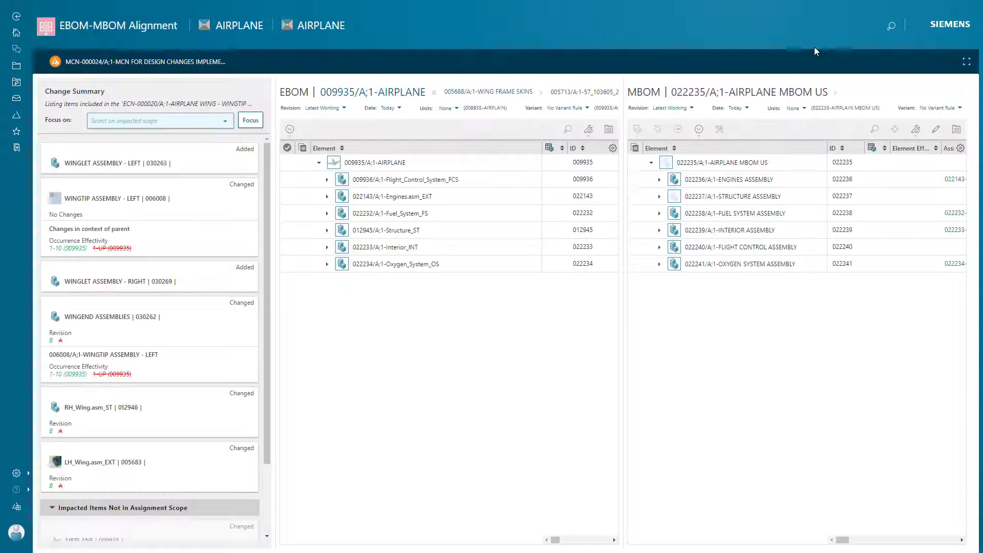
{"action": "left_click", "coordinate": [608, 129]}
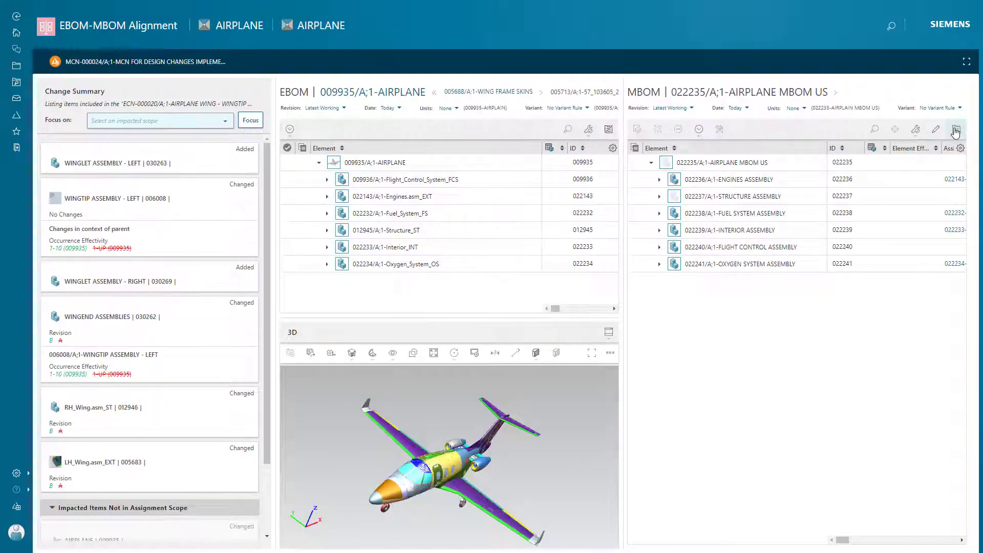
Show the MBOM in 3D and focus the alignment on WINGS ASSEMBLIES
{"action": "left_click", "coordinate": [955, 130]}
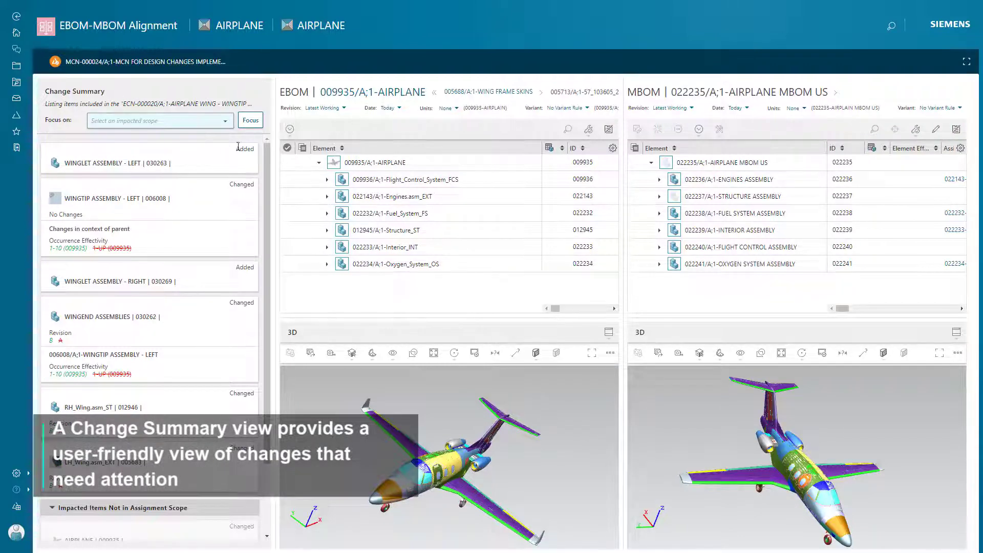
{"action": "left_click_drag", "start_coordinate": [263, 164], "coordinate": [259, 234]}
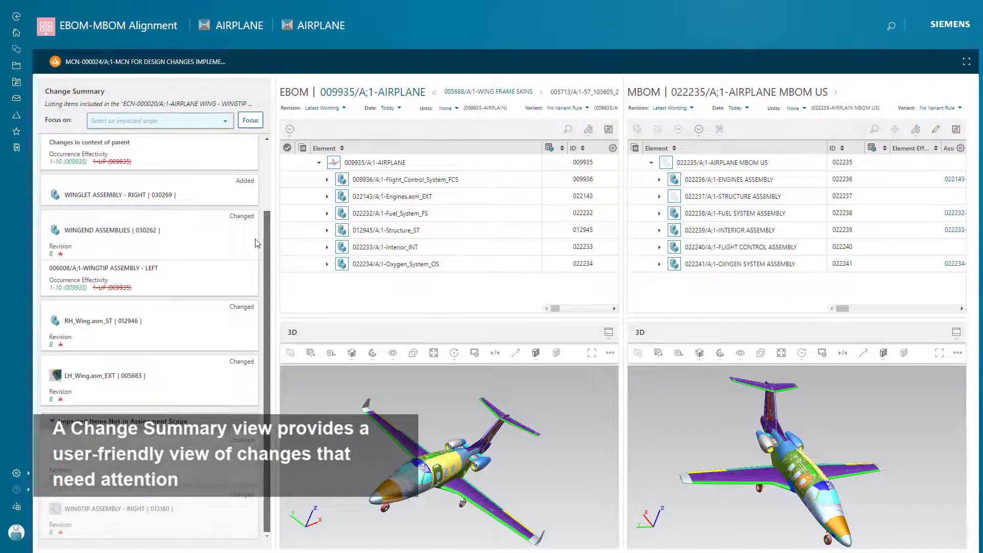
{"action": "left_click", "coordinate": [222, 126]}
{"action": "left_click", "coordinate": [98, 159]}
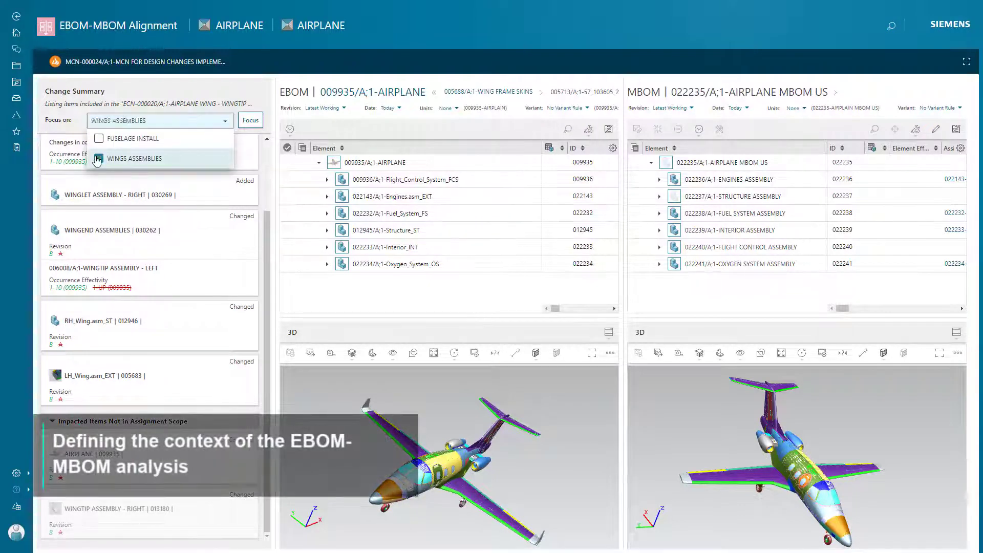
{"action": "left_click", "coordinate": [255, 125]}
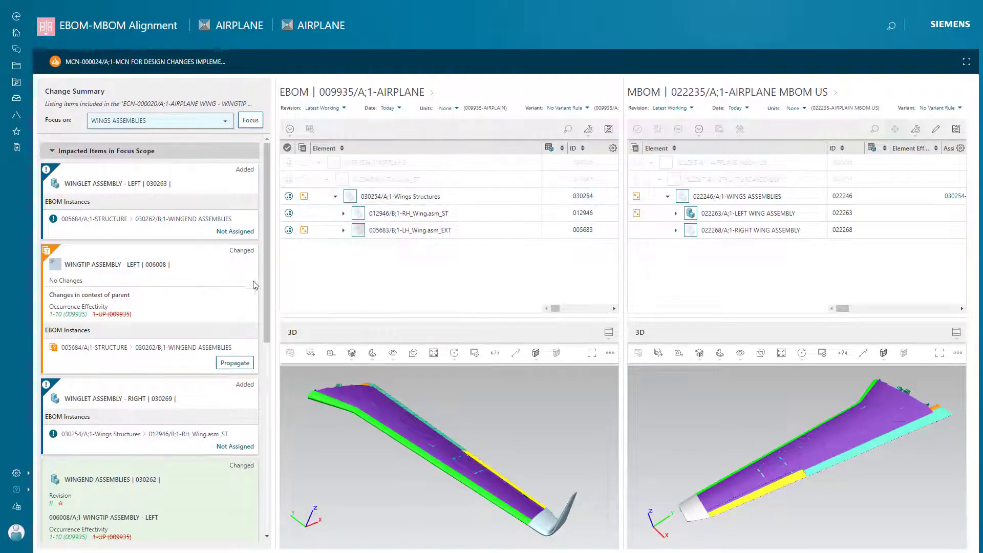
Propagate the left wingtip assembly's 1-10 effectivity into the MBOM, then start a group effectivity
{"action": "left_click", "coordinate": [88, 353]}
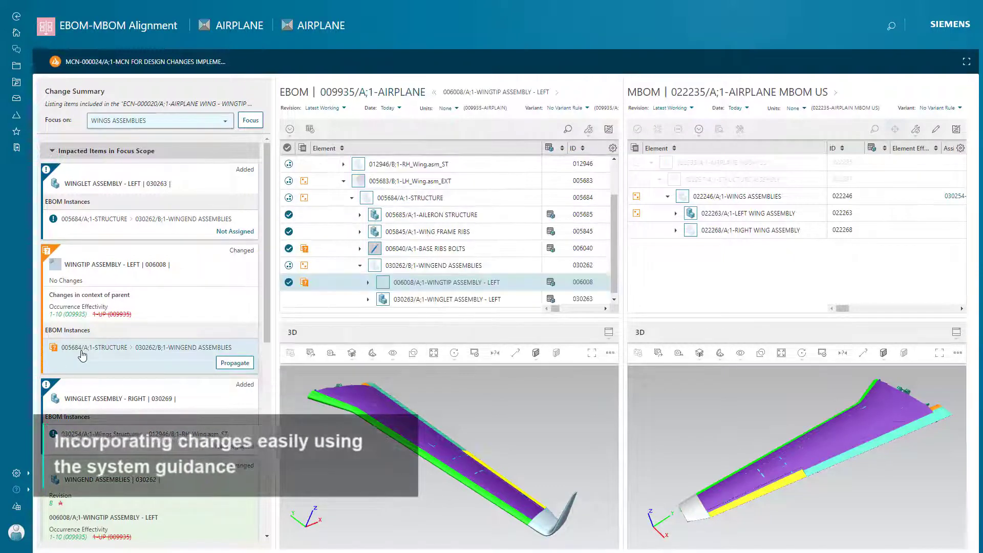
{"action": "left_click", "coordinate": [289, 282]}
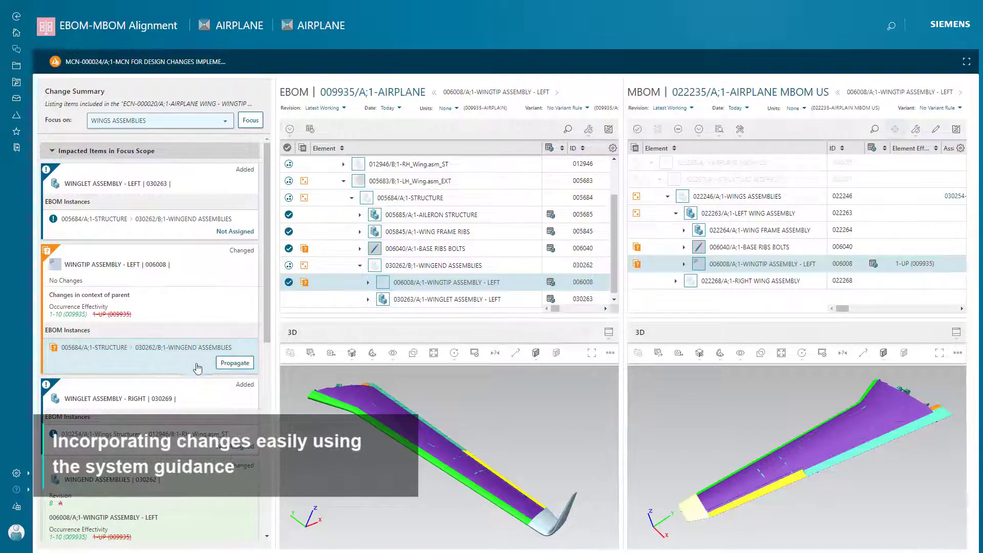
{"action": "left_click", "coordinate": [231, 367]}
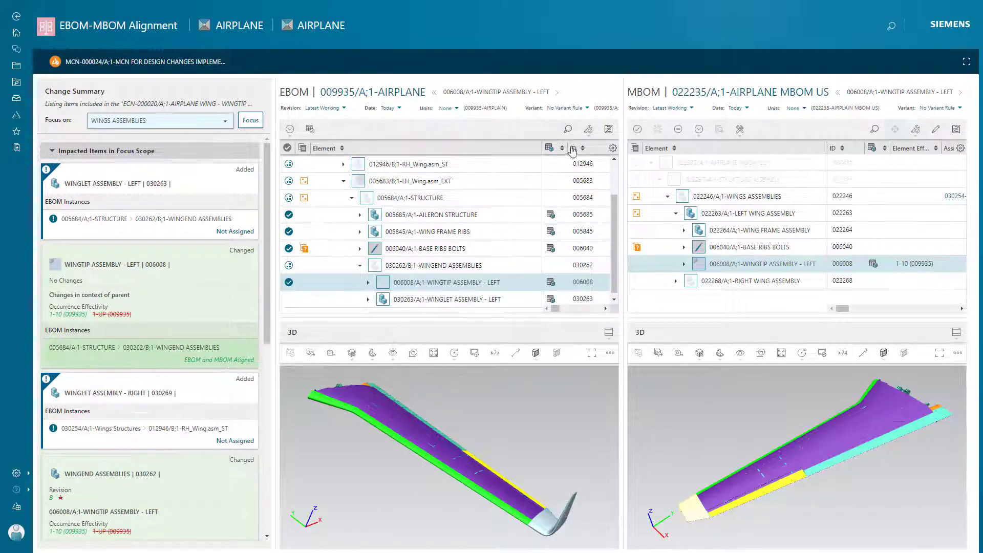
{"action": "left_click", "coordinate": [590, 135]}
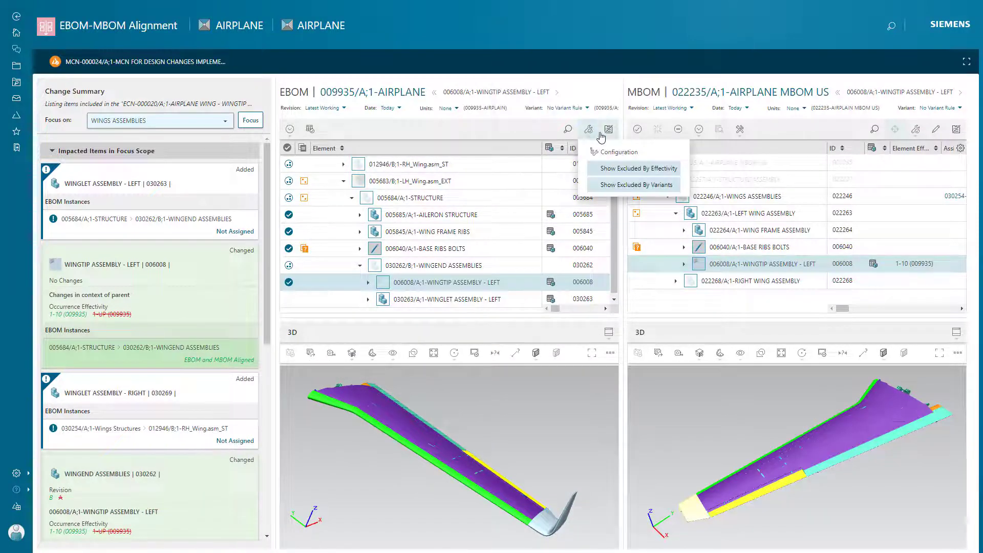
{"action": "left_click", "coordinate": [630, 153]}
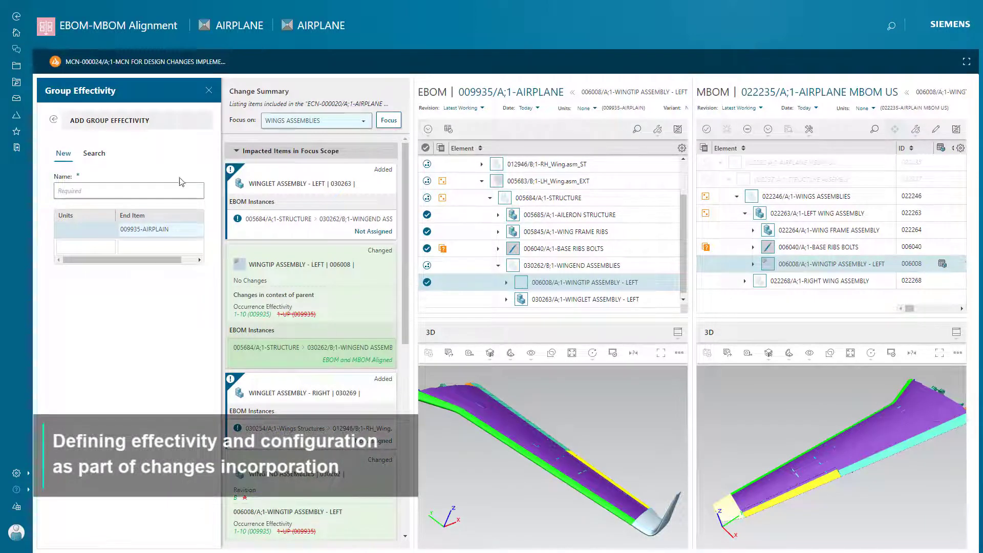
Add group effectivity UNITS 11-UP, units 11-UP for end item 009935-AIRPLAIN, to both structures
{"action": "left_click", "coordinate": [129, 188]}
{"action": "type", "text": "UNITS 11-UP"}
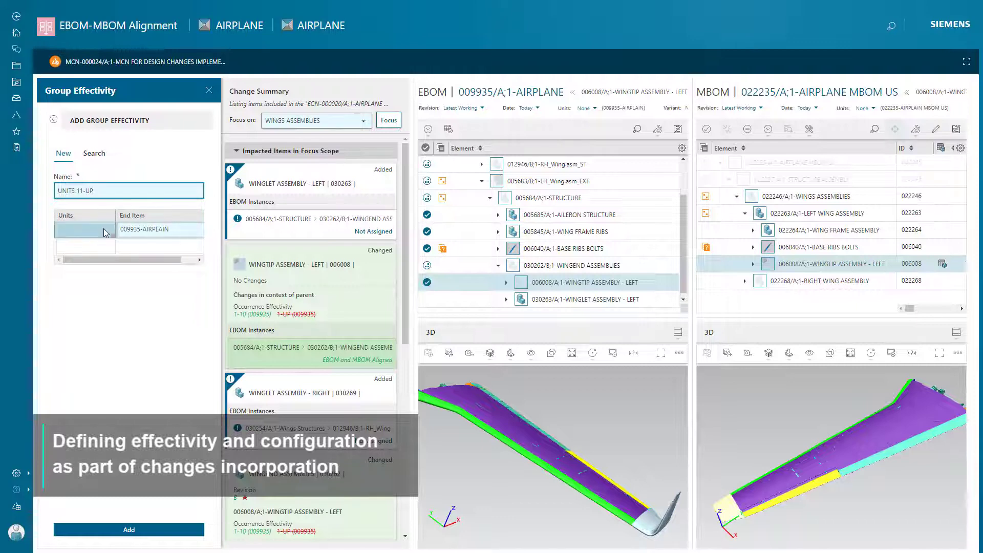
{"action": "left_click", "coordinate": [106, 232]}
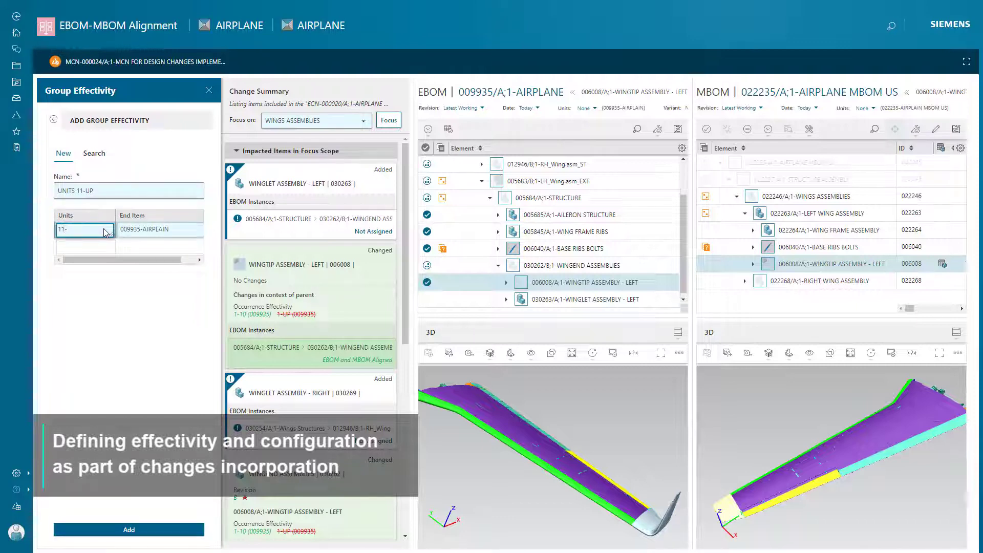
{"action": "left_click", "coordinate": [147, 533]}
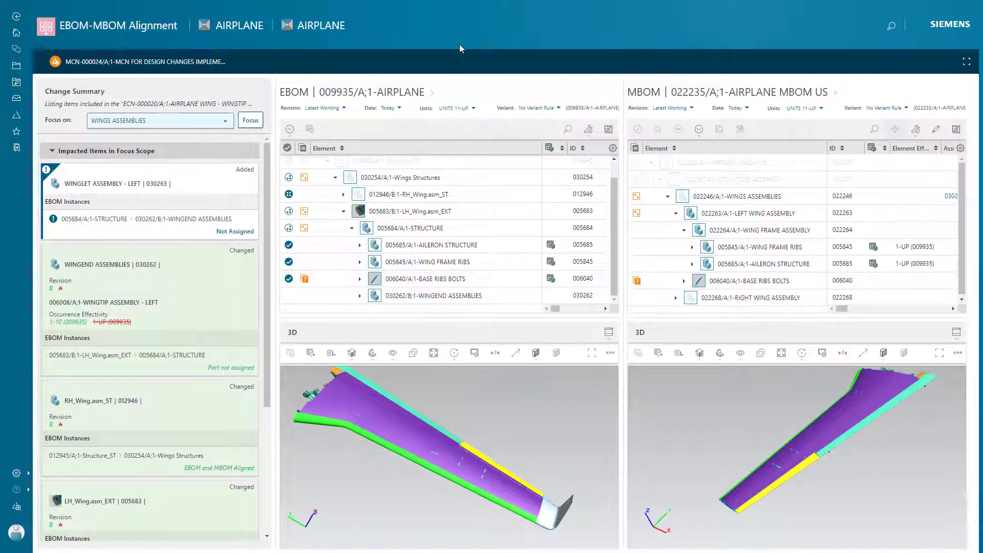
Revise the MBOM 022246 WINGS ASSEMBLIES to revision B
{"action": "left_click", "coordinate": [758, 197]}
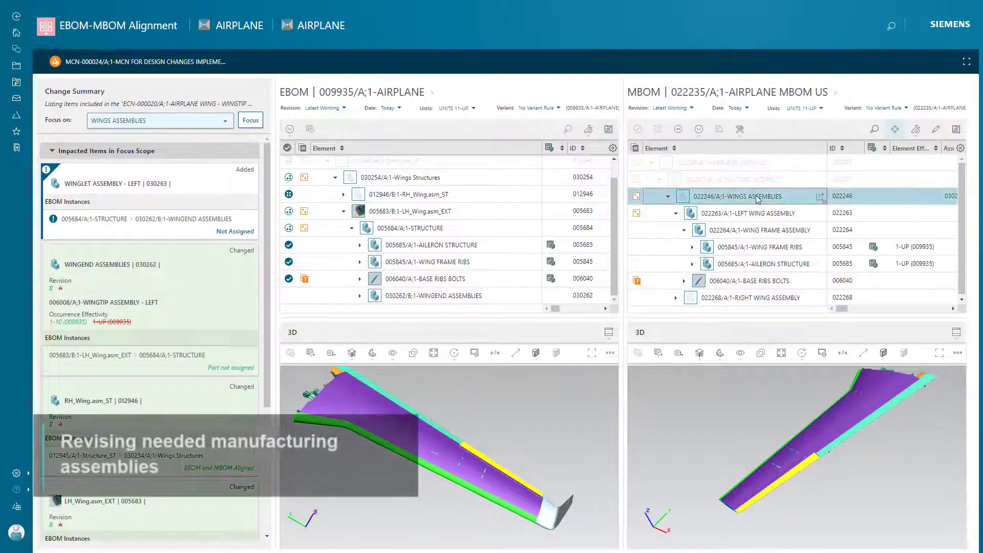
{"action": "left_click", "coordinate": [738, 132]}
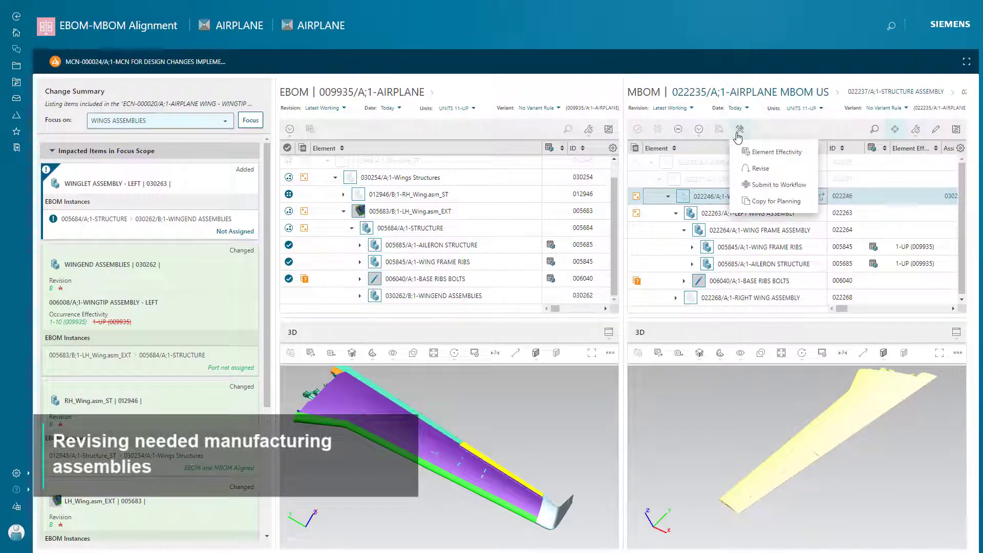
{"action": "left_click", "coordinate": [782, 171]}
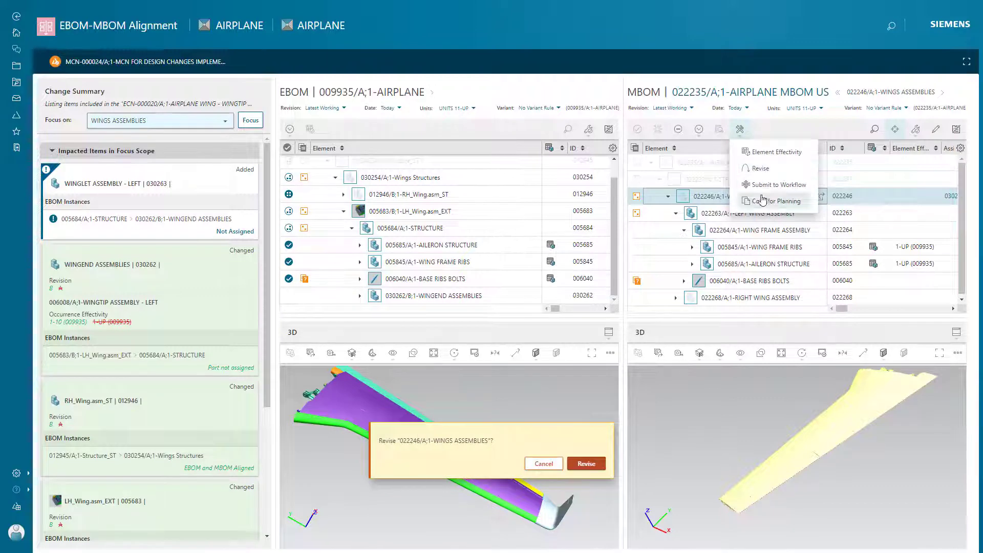
{"action": "left_click", "coordinate": [571, 468]}
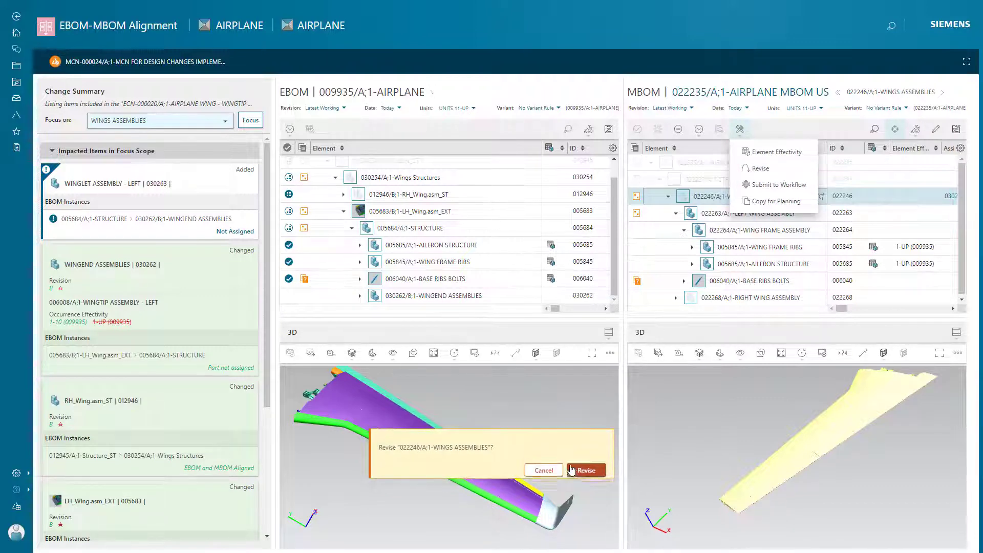
Add a new element named LEFT WING ASSEMBLY - 2 under WINGS ASSEMBLIES
{"action": "left_click", "coordinate": [658, 129]}
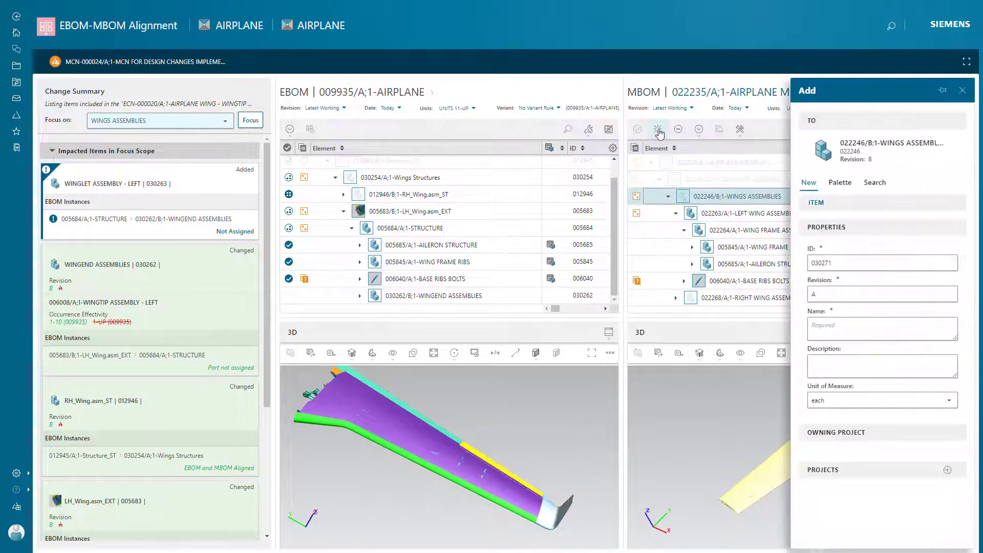
{"action": "left_click", "coordinate": [923, 333]}
{"action": "type", "text": "LEFT WING ASSEMBLY - 2"}
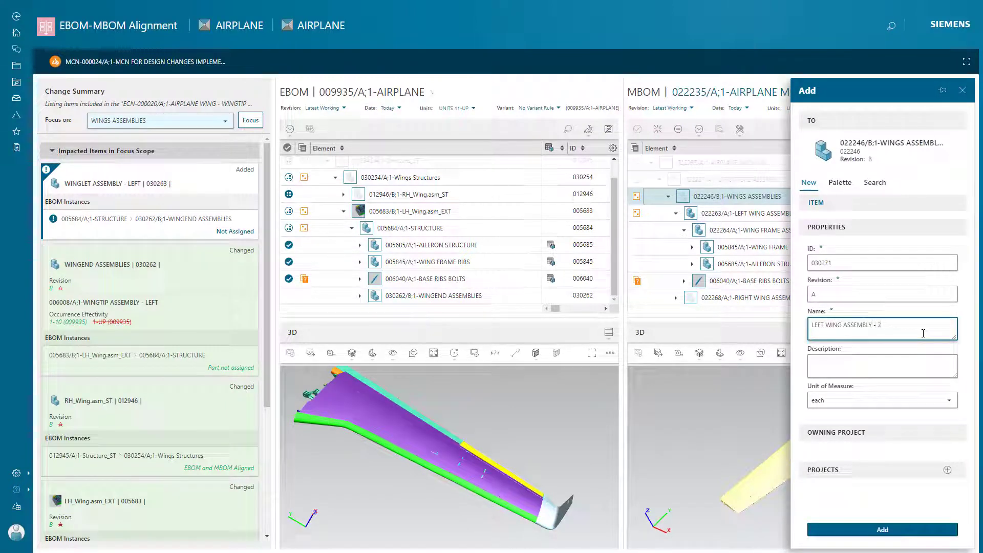
{"action": "left_click", "coordinate": [888, 534]}
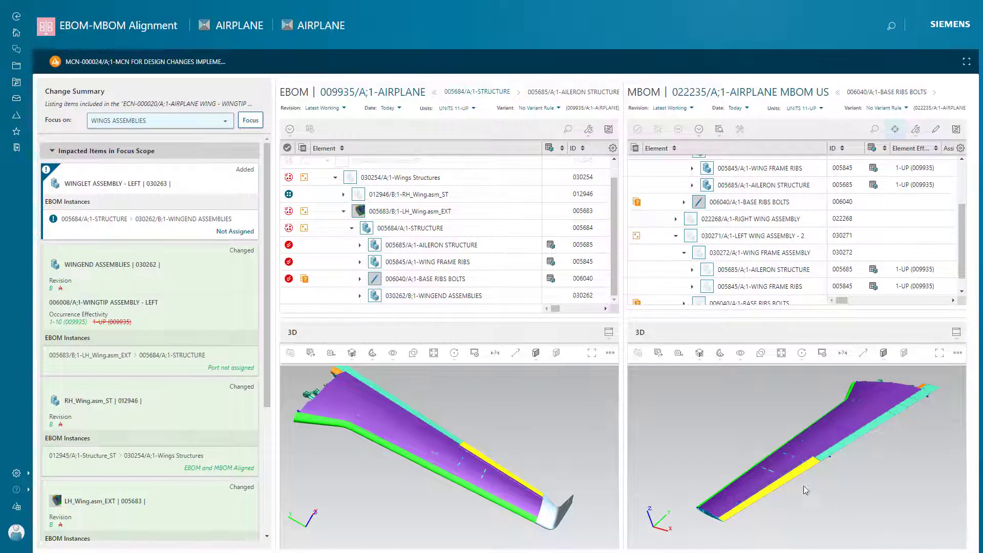
In the aileron structure's effectivity coverage, start the second aileron range later and save
{"action": "left_click", "coordinate": [406, 246]}
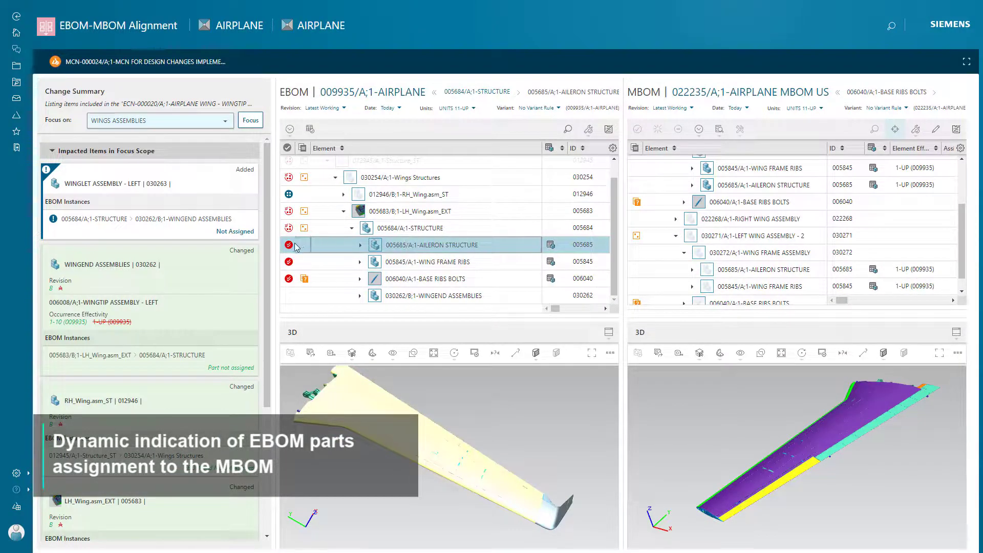
{"action": "mouse_move", "coordinate": [289, 249]}
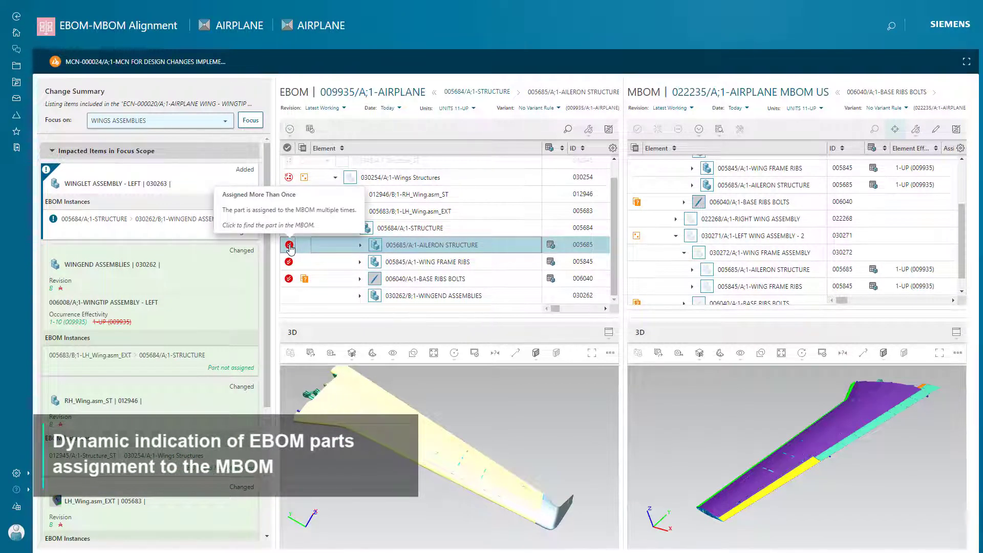
{"action": "left_click", "coordinate": [310, 134]}
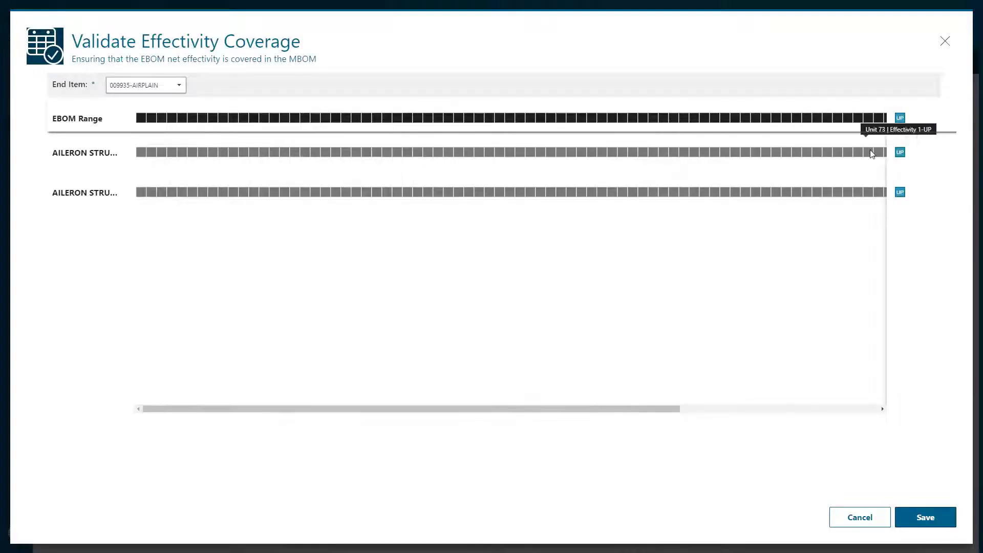
{"action": "left_click_drag", "start_coordinate": [883, 161], "coordinate": [238, 157]}
{"action": "left_click_drag", "start_coordinate": [154, 211], "coordinate": [219, 217]}
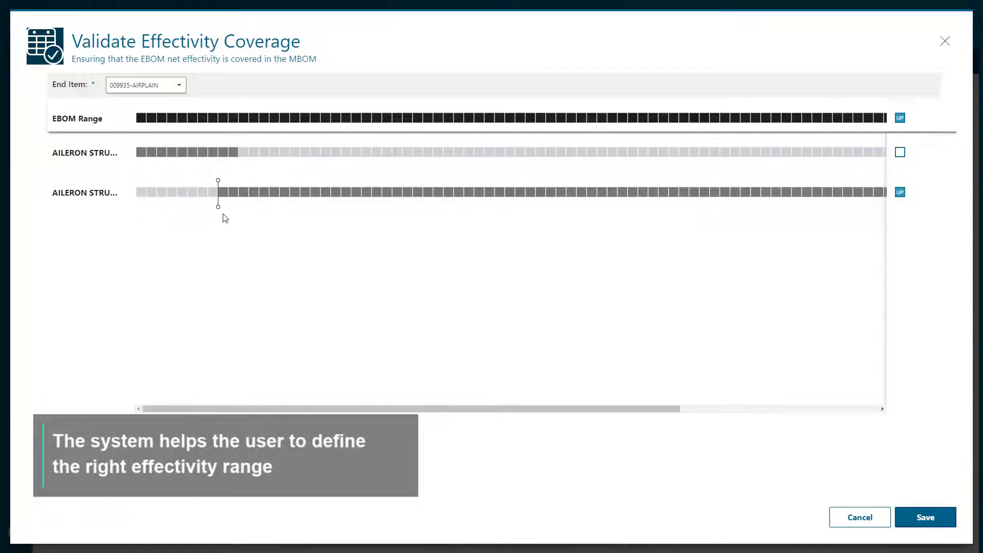
{"action": "left_click", "coordinate": [916, 518]}
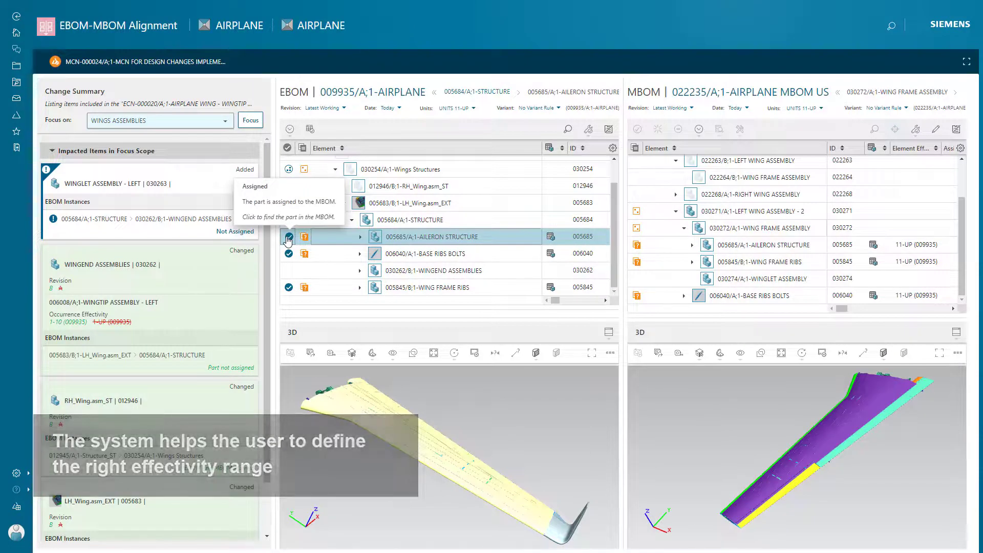
Locate the unassigned winglet assembly and isolate it in the EBOM 3D view
{"action": "left_click", "coordinate": [159, 218]}
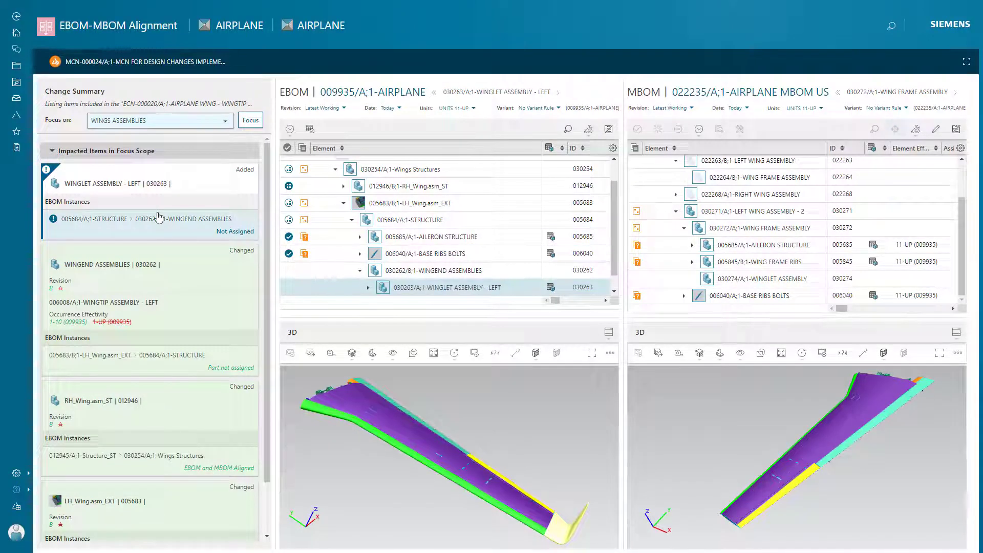
{"action": "left_click", "coordinate": [433, 358]}
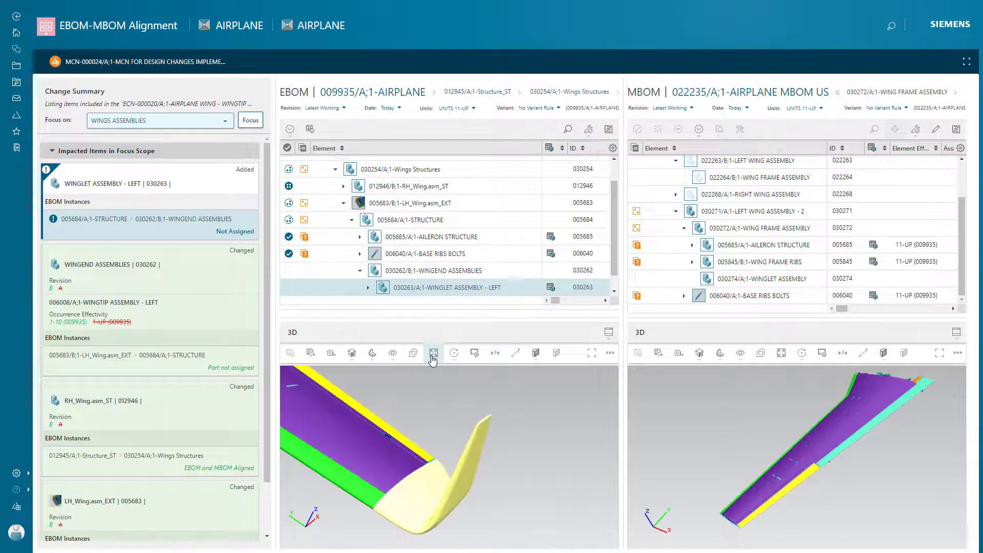
{"action": "left_click", "coordinate": [395, 354]}
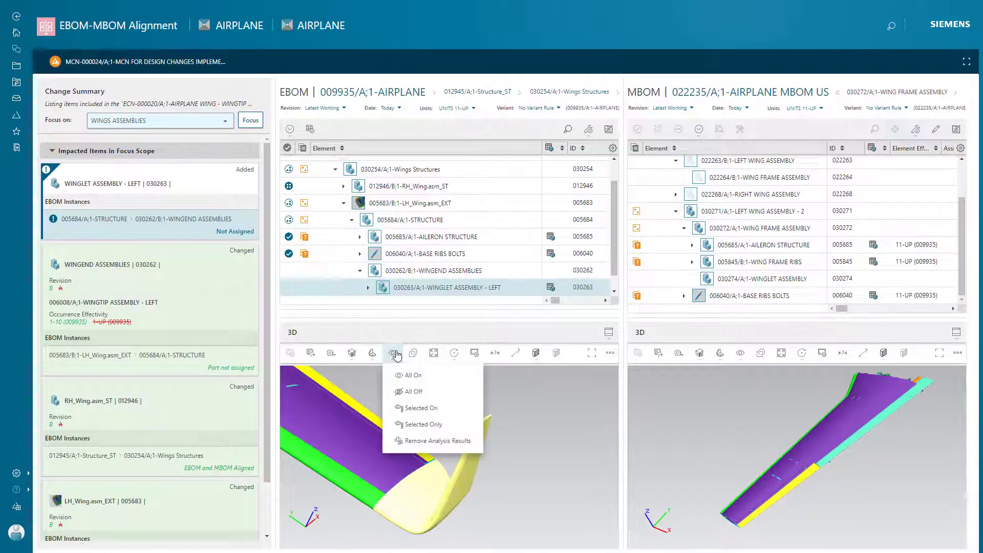
{"action": "left_click", "coordinate": [404, 424]}
{"action": "left_click_drag", "start_coordinate": [376, 520], "coordinate": [491, 450]}
Assign WINGLET FWD SKIN and WINGLET TOP SKIN to the MBOM WINGLET ASSEMBLY
{"action": "left_click", "coordinate": [434, 532]}
{"action": "left_click", "coordinate": [422, 502], "text": "ctrl"}
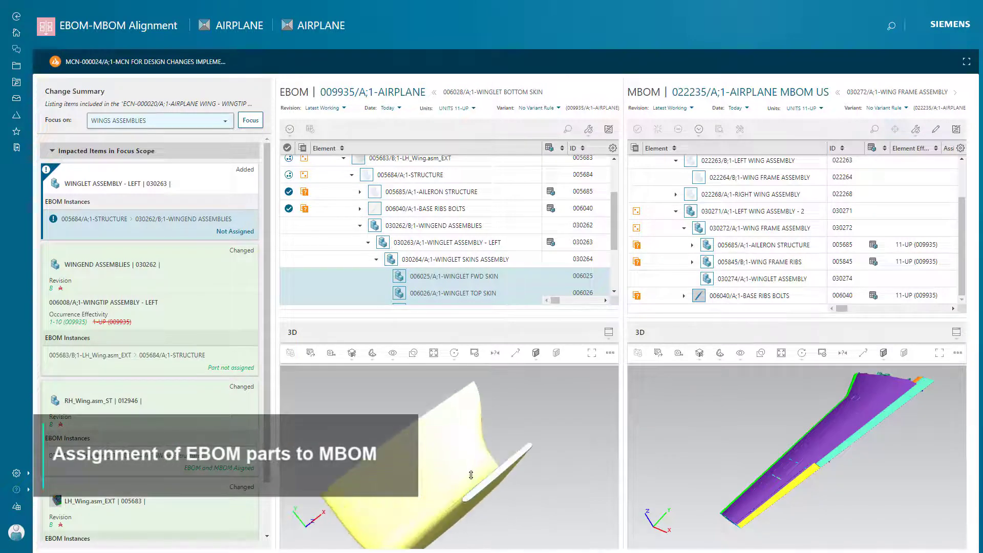
{"action": "left_click", "coordinate": [773, 279]}
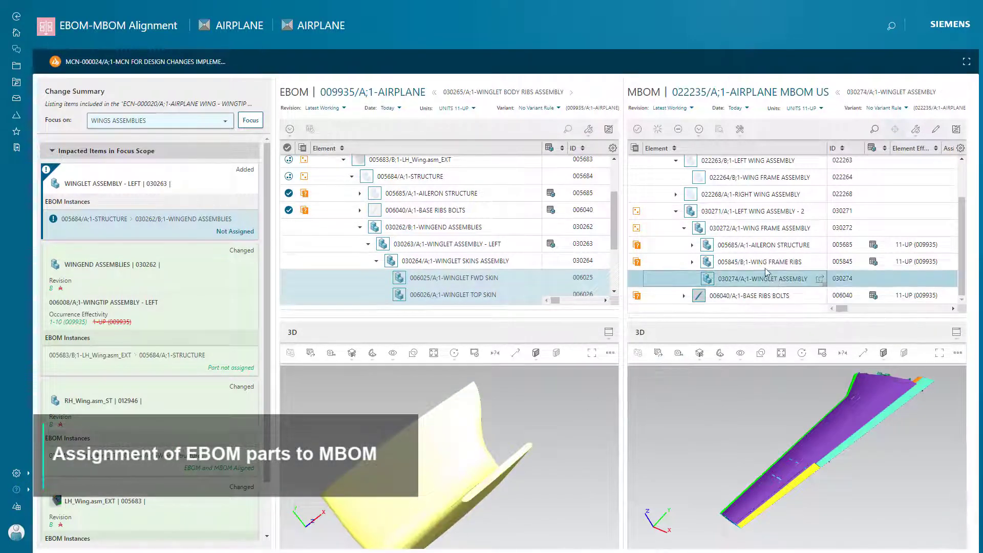
{"action": "left_click", "coordinate": [638, 131]}
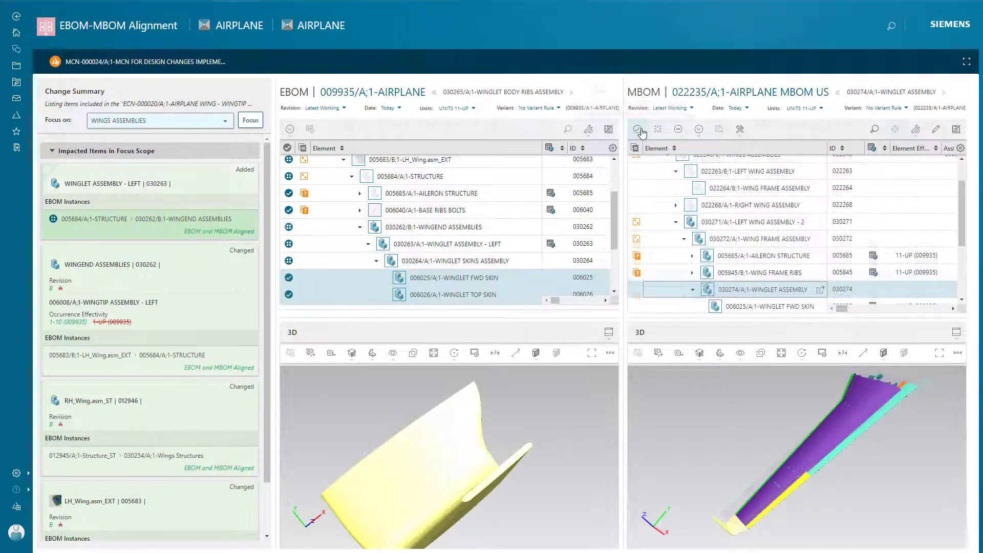
{"action": "left_click_drag", "start_coordinate": [705, 434], "coordinate": [715, 417]}
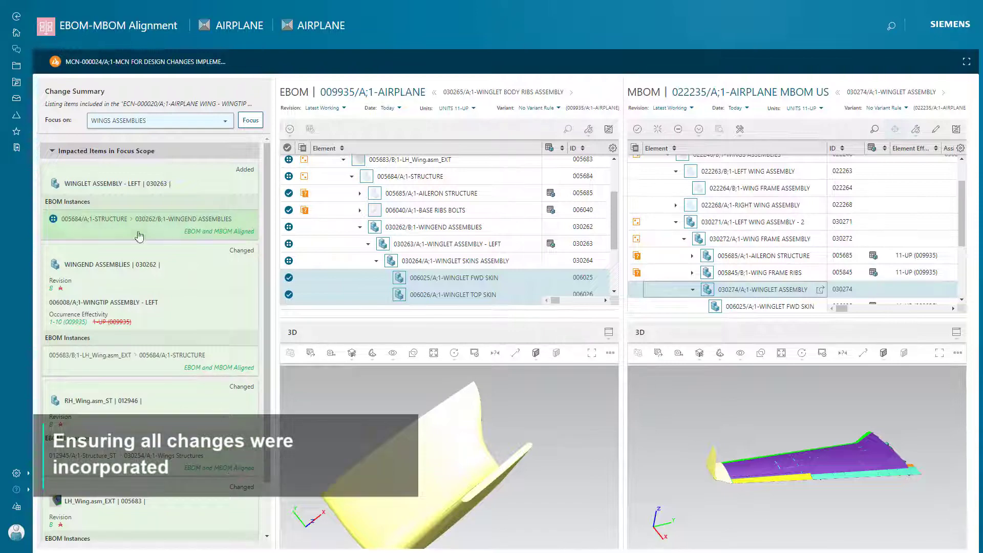
{"action": "mouse_move", "coordinate": [62, 62]}
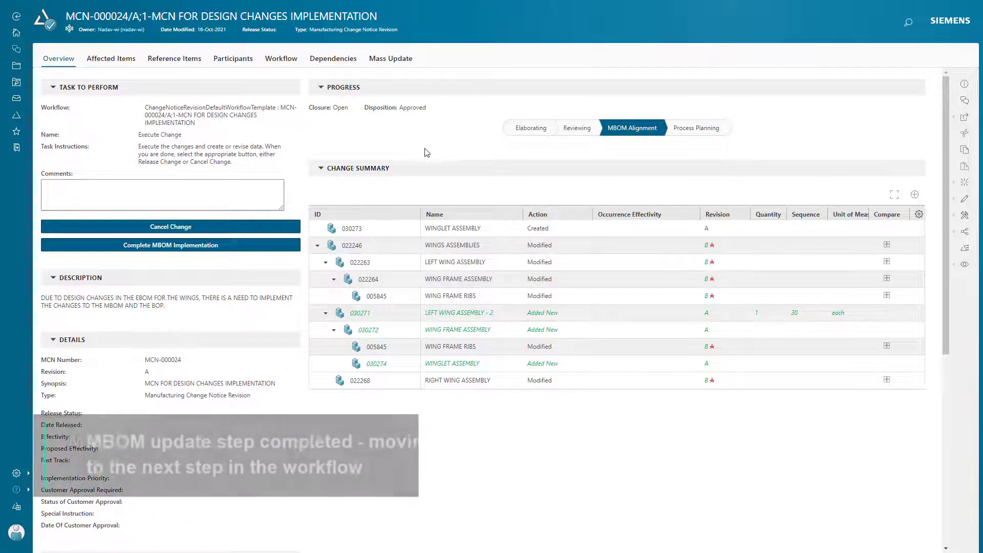
Step through the Change Summary entries starting at LEFT WING ASSEMBLY, then clear the selection
{"action": "left_click", "coordinate": [463, 262]}
{"action": "key", "text": "Down"}
{"action": "key", "text": "Down"}
{"action": "key", "text": "Down"}
{"action": "key", "text": "Down"}
{"action": "key", "text": "Down"}
{"action": "key", "text": "Down"}
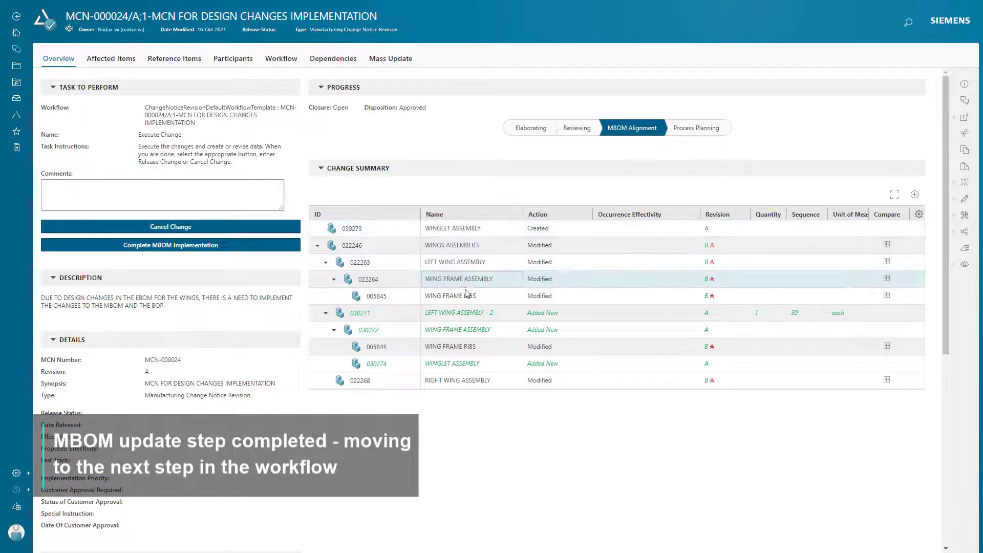
{"action": "left_click", "coordinate": [466, 417]}
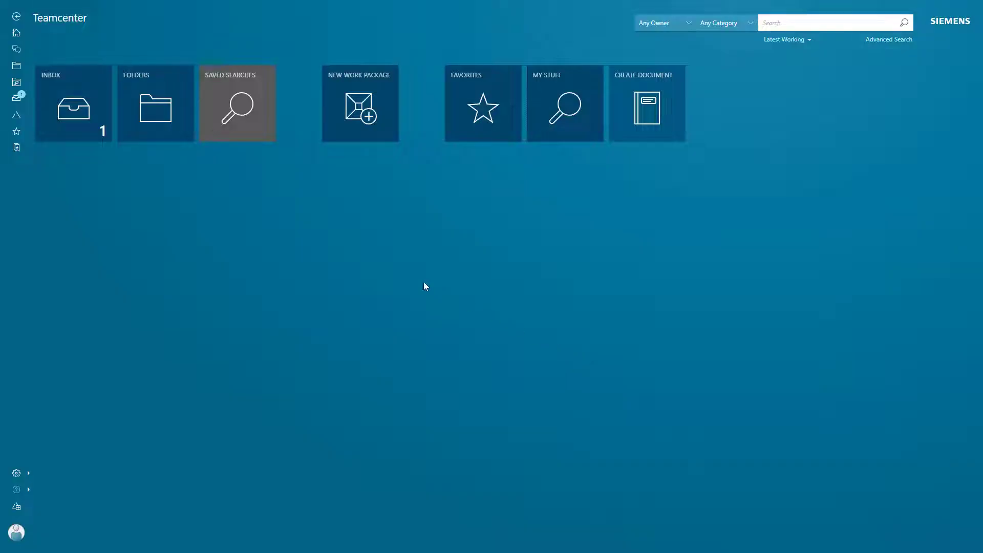
From the Inbox, open the AIRPLANE work package and launch Define BOP Breakdown
{"action": "left_click", "coordinate": [79, 122]}
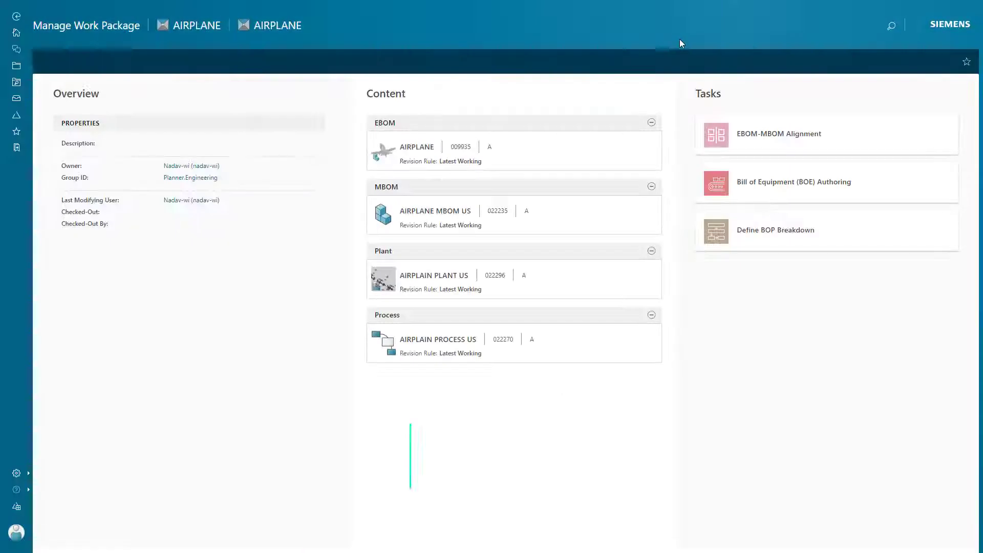
{"action": "mouse_move", "coordinate": [787, 153]}
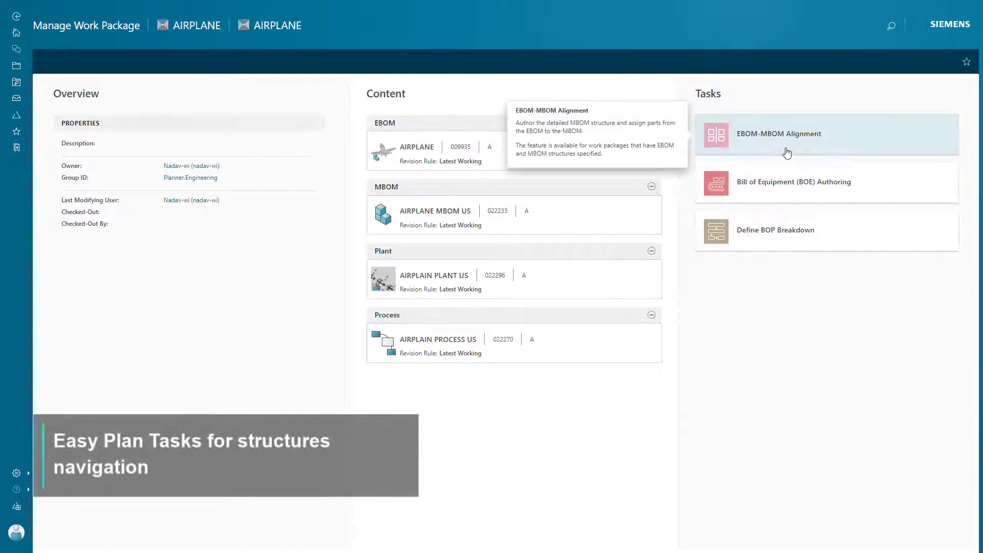
{"action": "mouse_move", "coordinate": [791, 199]}
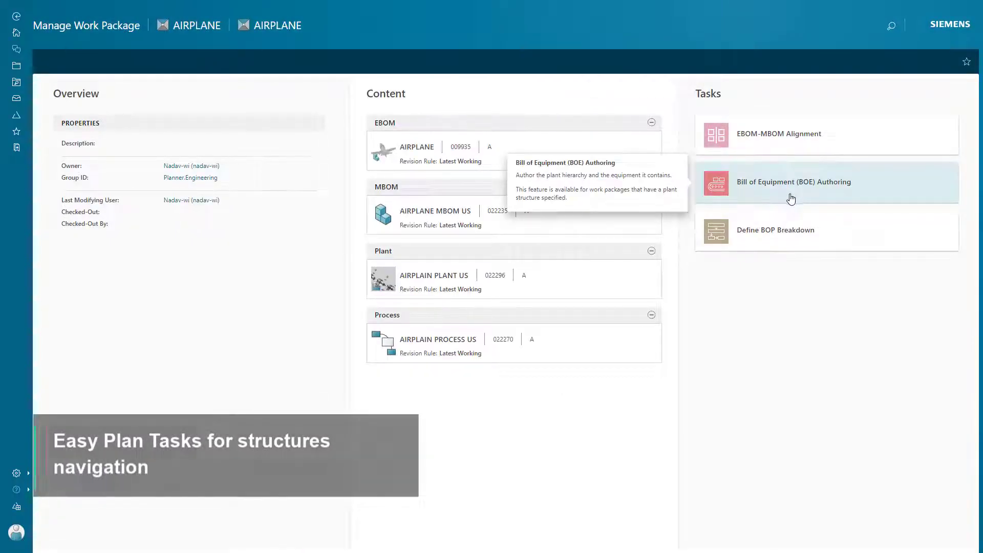
{"action": "mouse_move", "coordinate": [783, 249]}
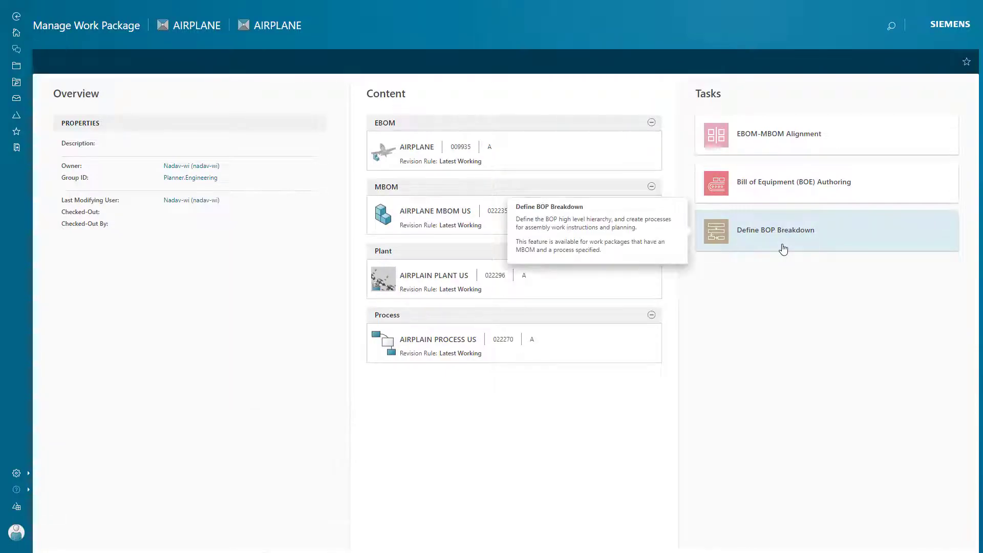
{"action": "left_click", "coordinate": [783, 249]}
Track the work under MCN-000024 and continue to Define BOP Breakdown
{"action": "left_click", "coordinate": [546, 280]}
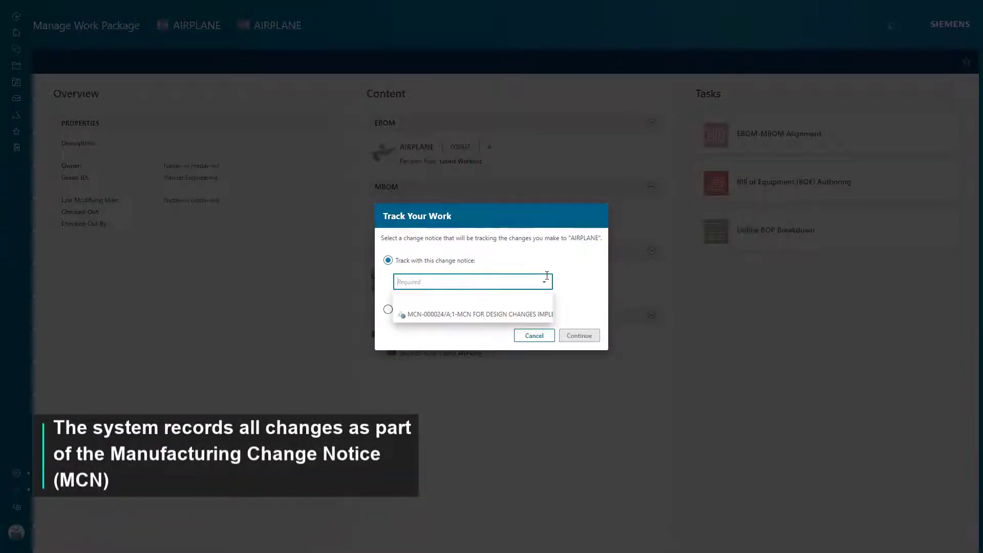
{"action": "left_click", "coordinate": [521, 314]}
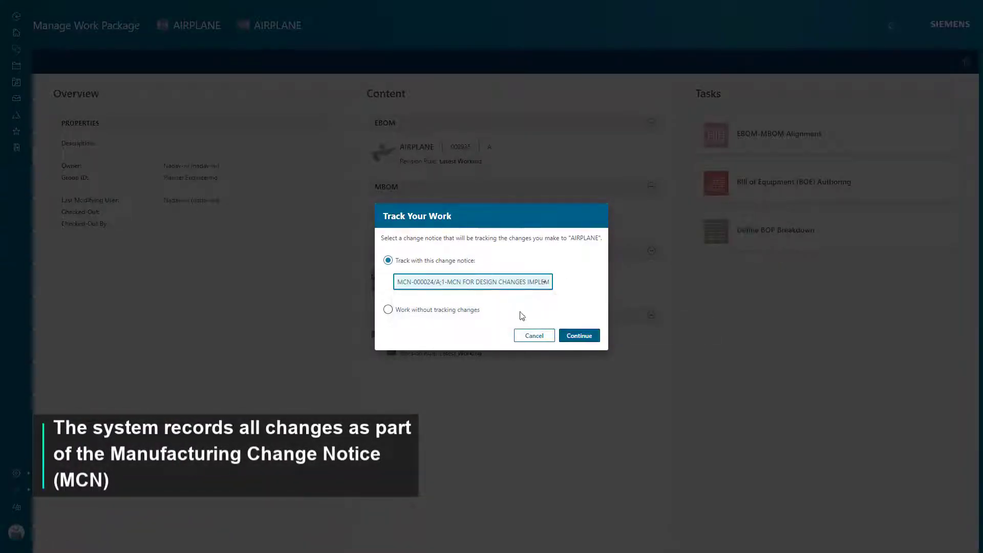
{"action": "left_click", "coordinate": [576, 336]}
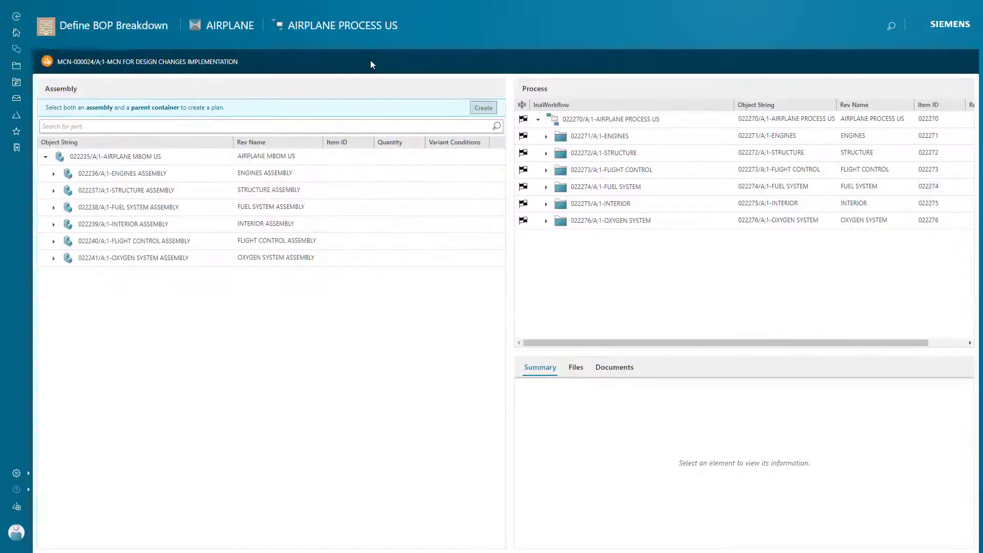
Search the MBOM for 'LEFT W' and pick LEFT WING ASSEMBLY - 2
{"action": "mouse_move", "coordinate": [53, 65]}
{"action": "left_click", "coordinate": [318, 123]}
{"action": "type", "text": "LEFT WING"}
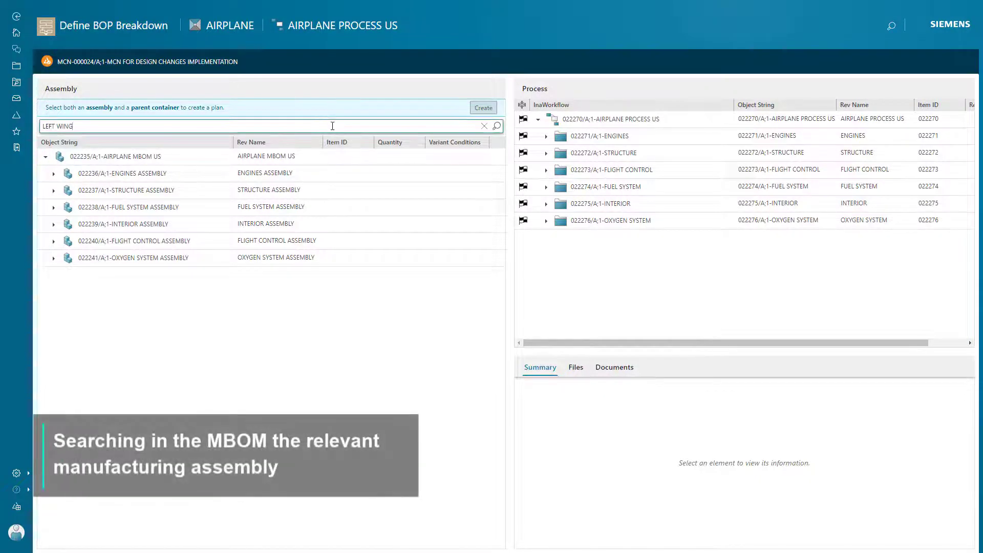
{"action": "left_click", "coordinate": [496, 128]}
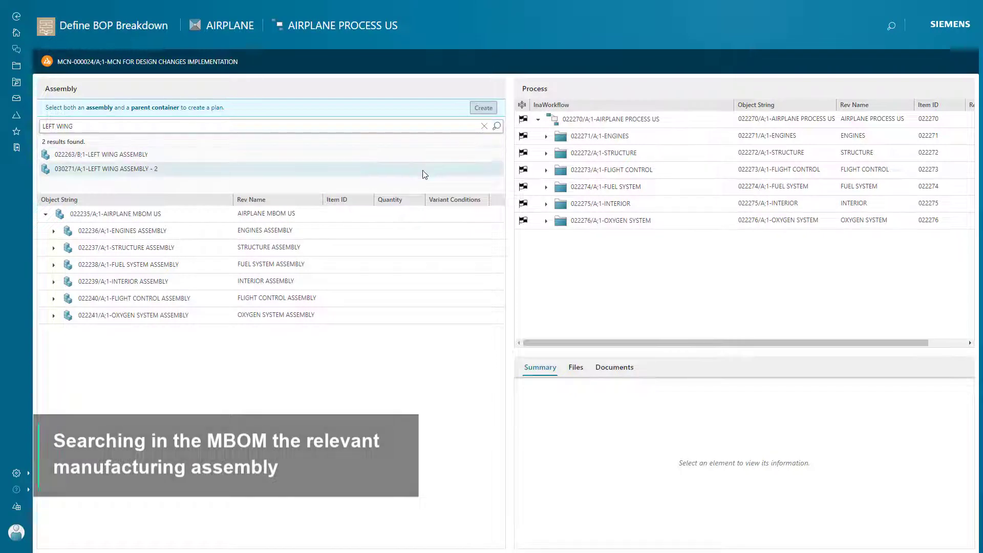
{"action": "left_click", "coordinate": [423, 173]}
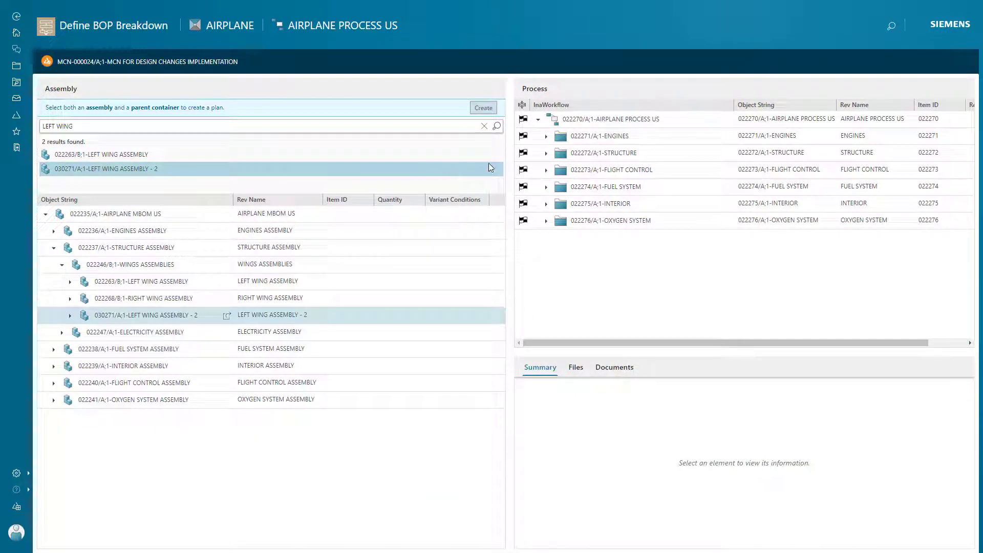
Expand STRUCTURE > WINGS and select the LEFT WING INSTALL process plan
{"action": "left_click", "coordinate": [544, 154]}
{"action": "left_click", "coordinate": [546, 153]}
{"action": "left_click", "coordinate": [556, 174]}
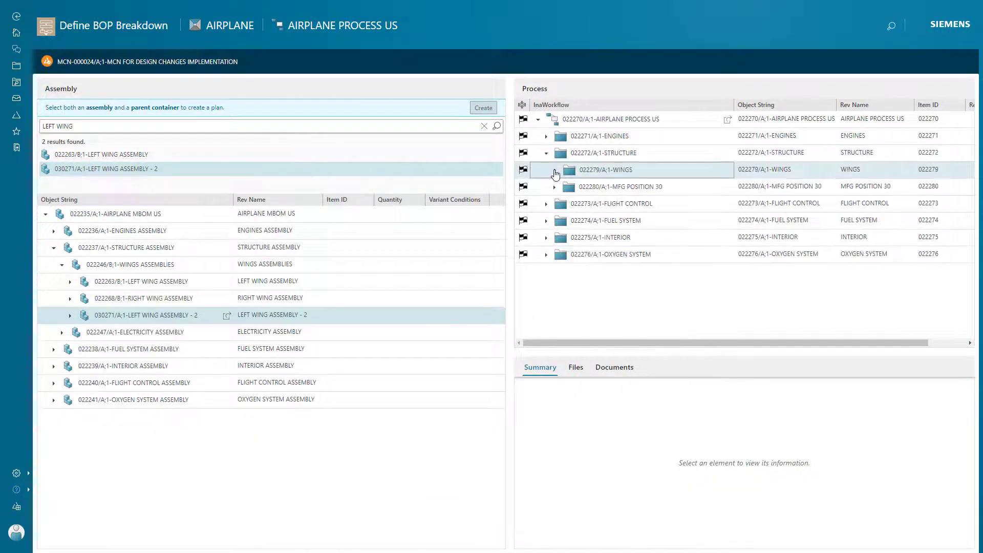
{"action": "left_click", "coordinate": [555, 171]}
{"action": "left_click", "coordinate": [609, 189]}
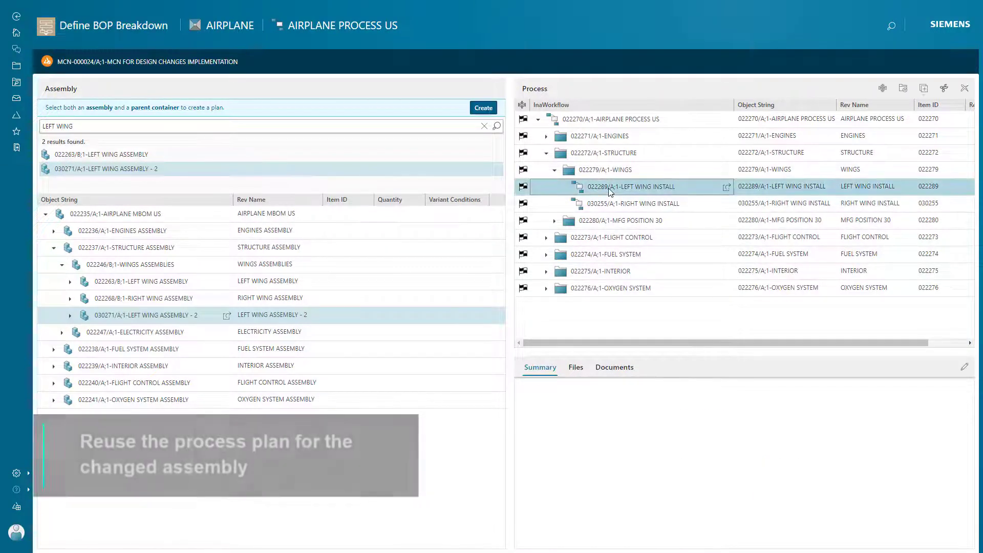
Clone LEFT WING INSTALL for the selected assembly as 030294, revising WINGS to B
{"action": "left_click", "coordinate": [923, 95]}
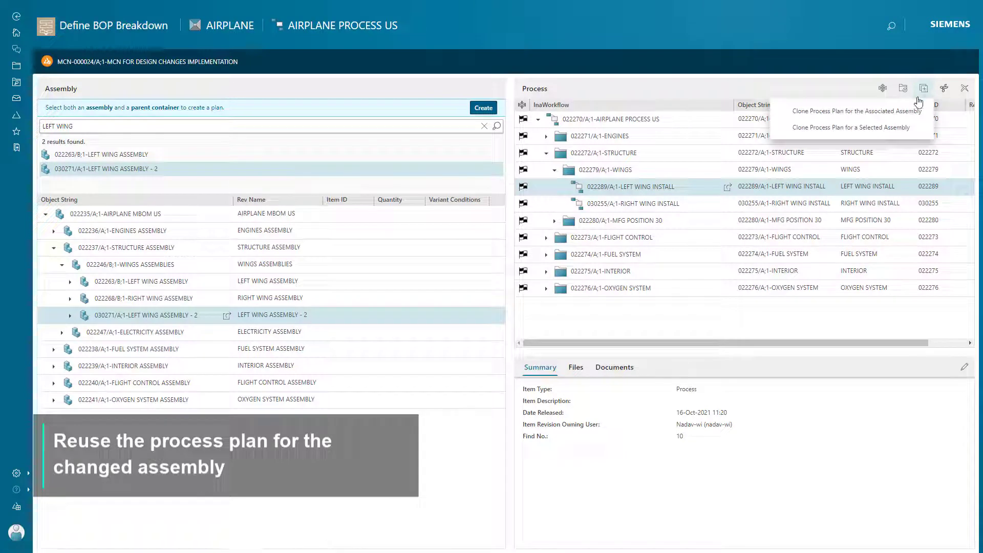
{"action": "left_click", "coordinate": [896, 128]}
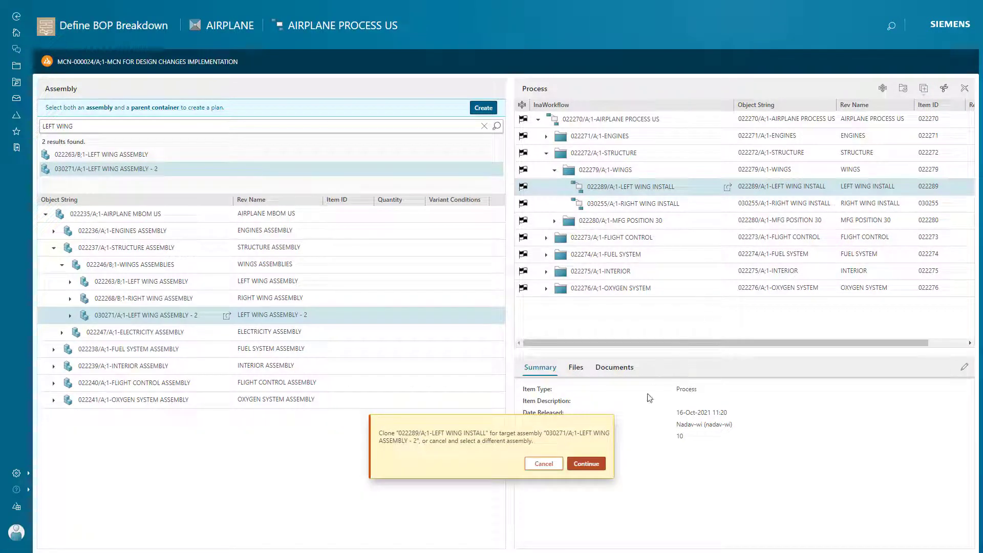
{"action": "left_click", "coordinate": [583, 464]}
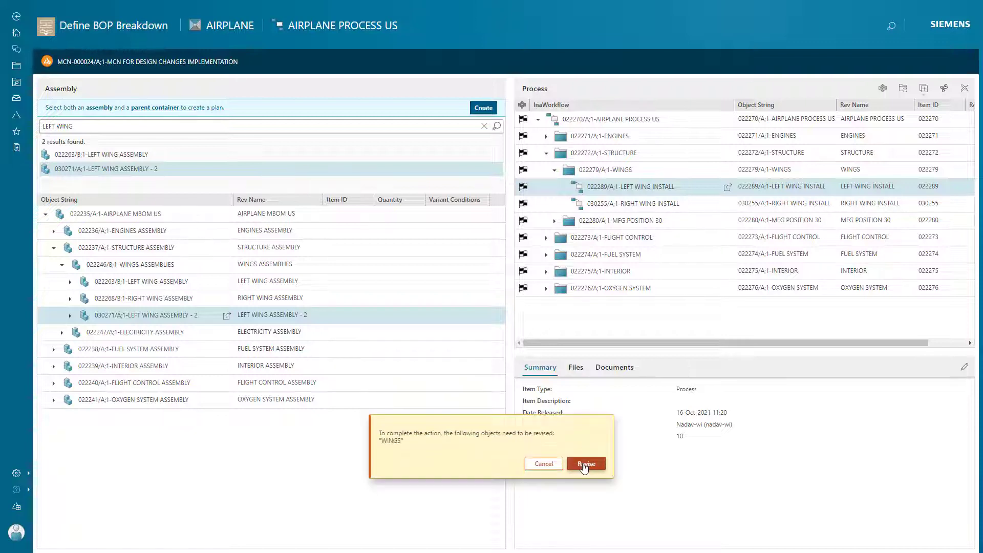
{"action": "left_click", "coordinate": [583, 464]}
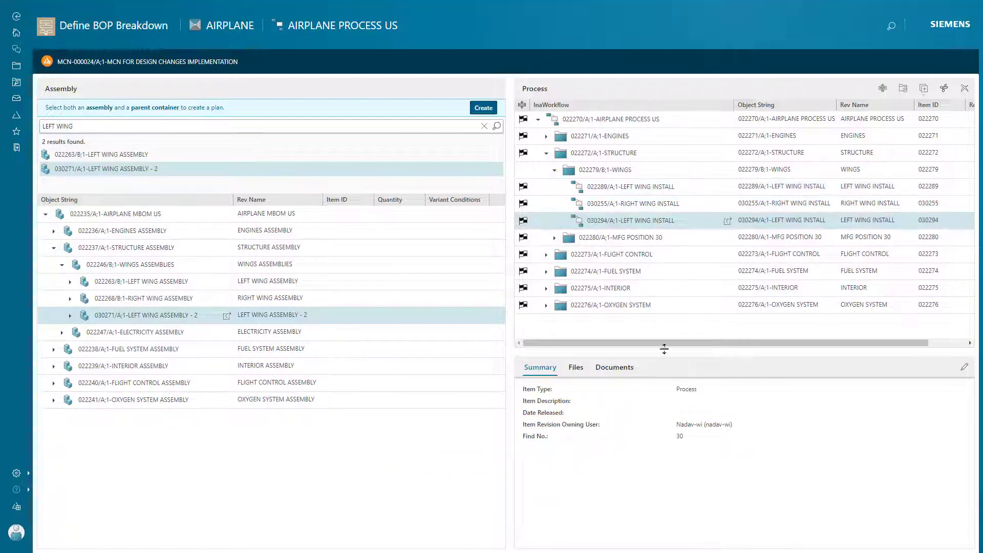
{"action": "left_click", "coordinate": [728, 222]}
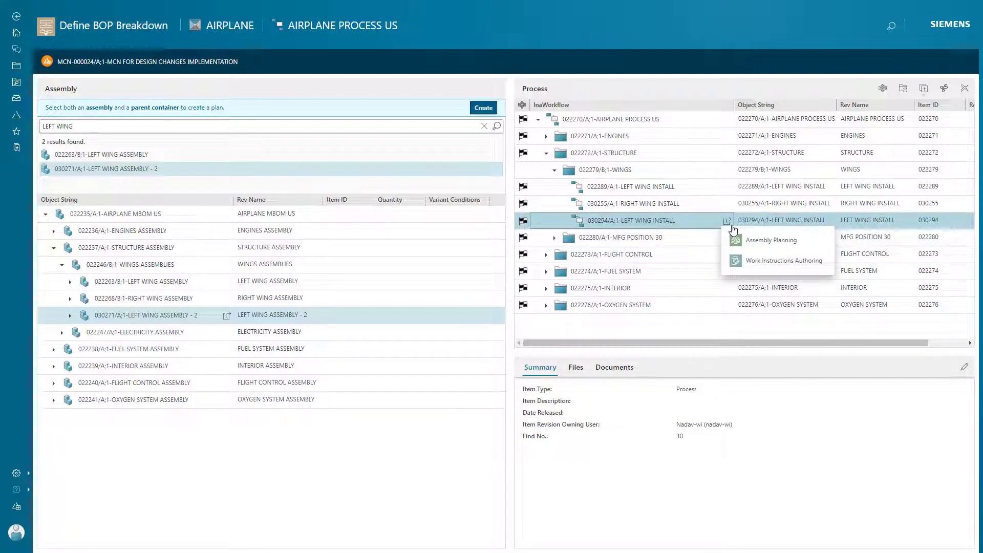
Open LEFT WING INSTALL in Assembly Planning and turn on Show Consumption and Impact State
{"action": "left_click", "coordinate": [762, 241]}
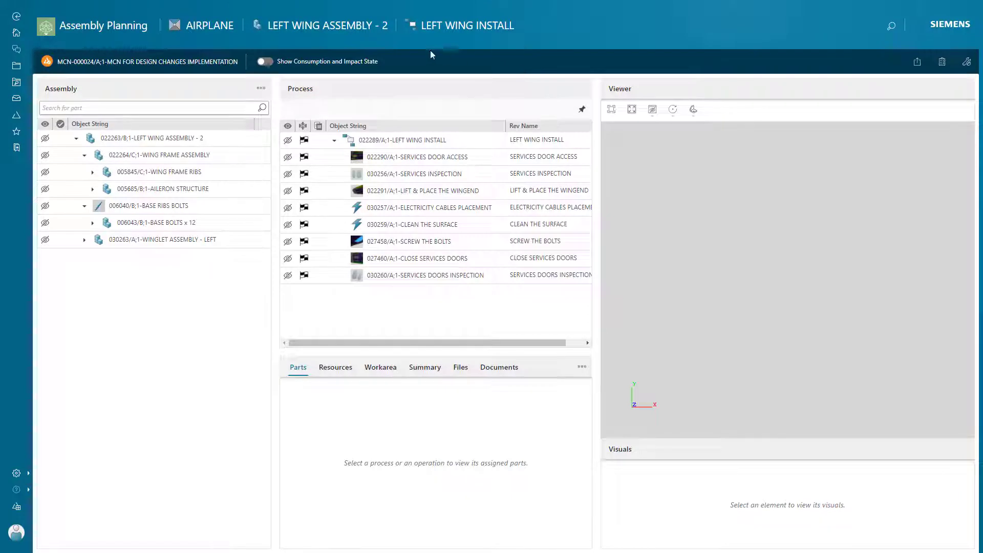
{"action": "left_click", "coordinate": [136, 28]}
{"action": "left_click", "coordinate": [135, 29]}
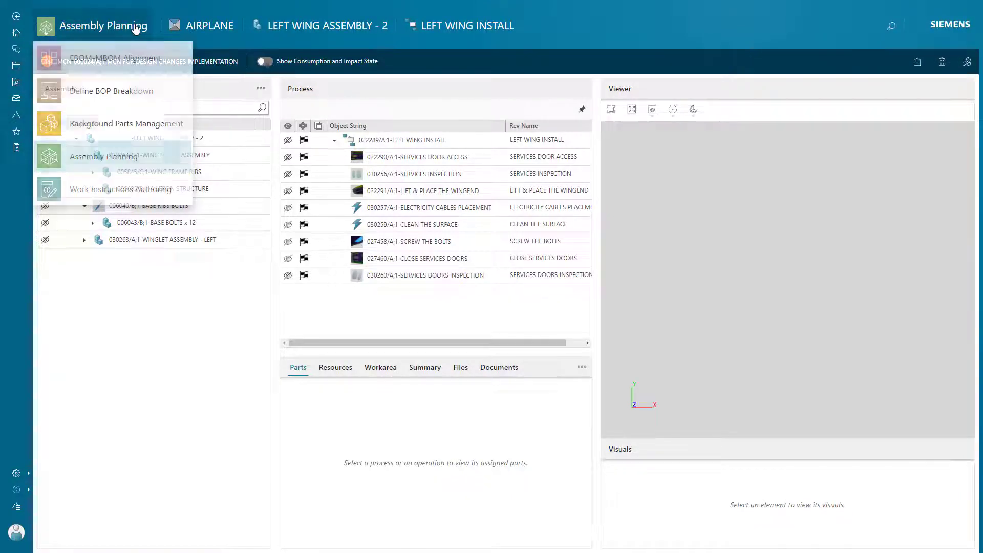
{"action": "left_click", "coordinate": [265, 62]}
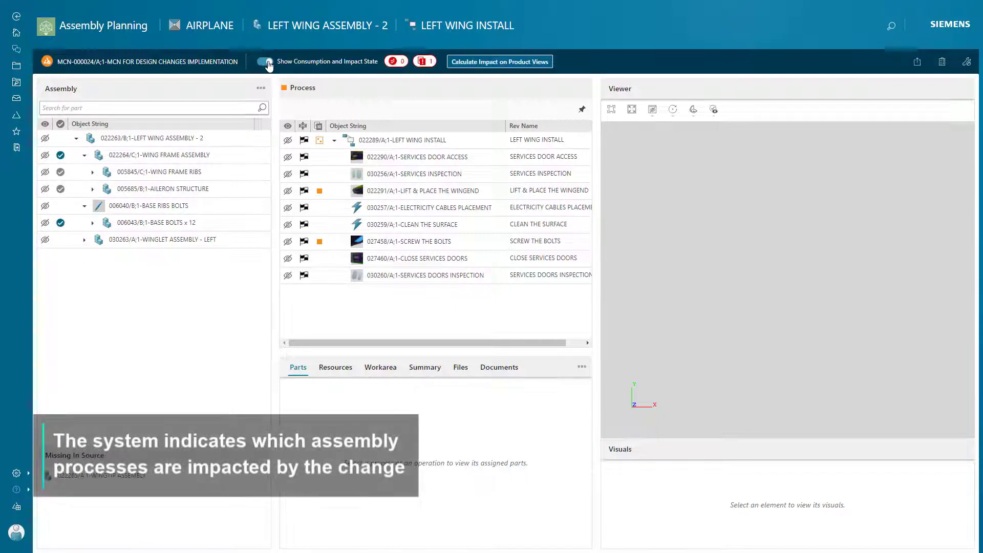
Display the LIFT & PLACE THE WINGEND parts in the 3D Viewer, reoriented to standard views
{"action": "left_click", "coordinate": [320, 192]}
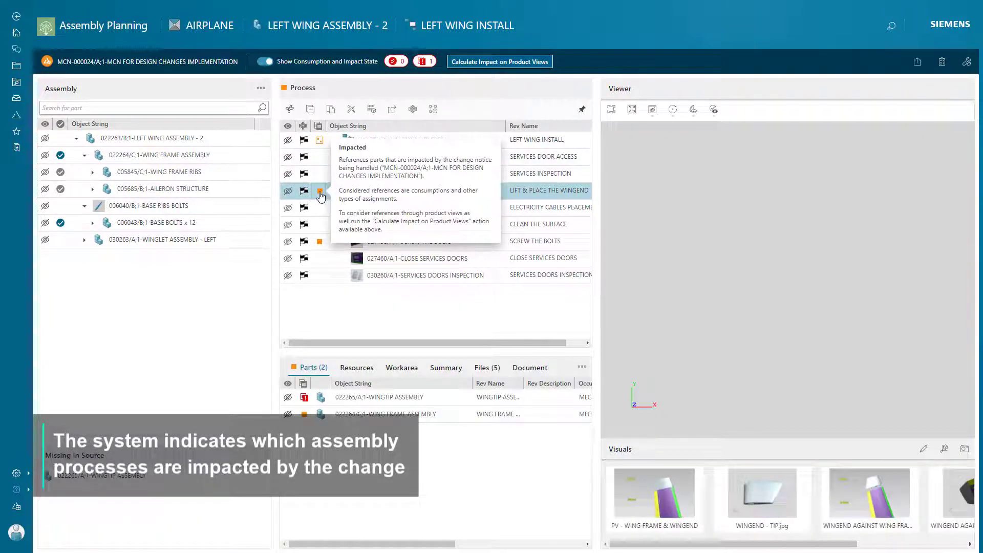
{"action": "left_click", "coordinate": [288, 190]}
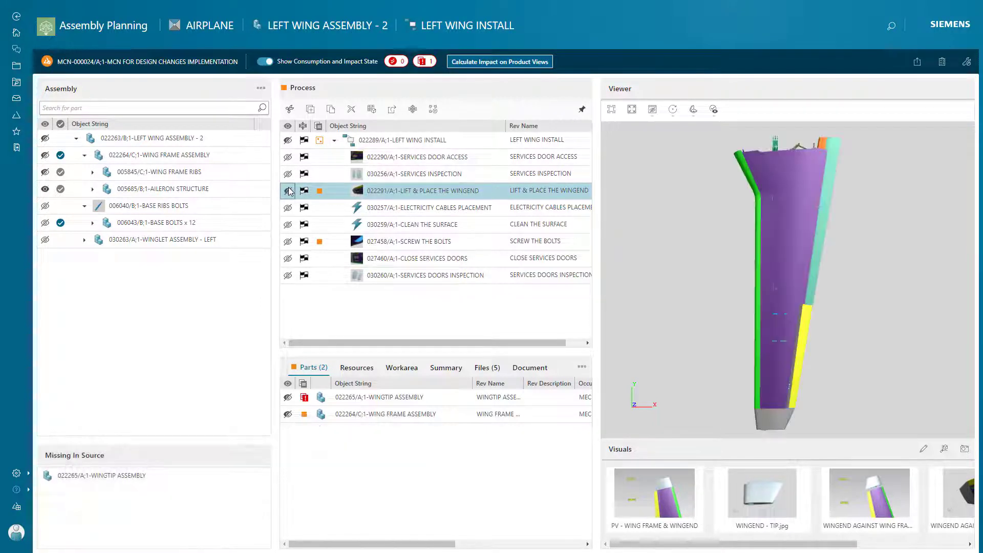
{"action": "left_click_drag", "start_coordinate": [753, 394], "coordinate": [704, 286]}
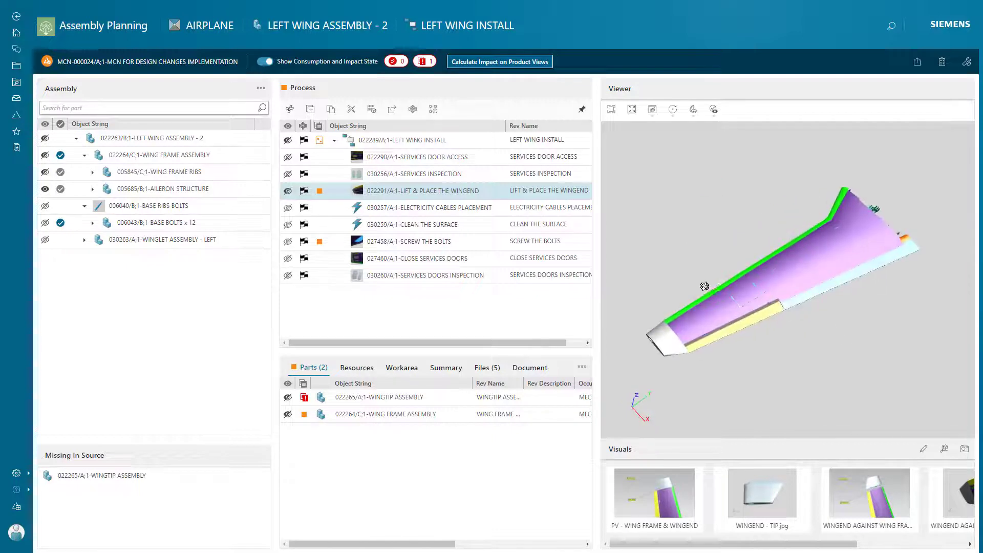
{"action": "left_click", "coordinate": [696, 114]}
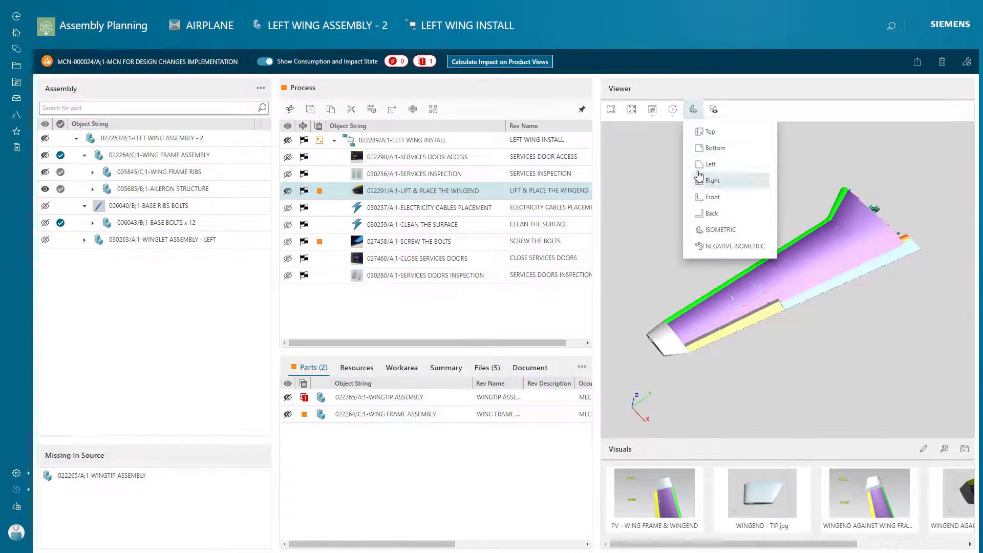
{"action": "left_click", "coordinate": [709, 230]}
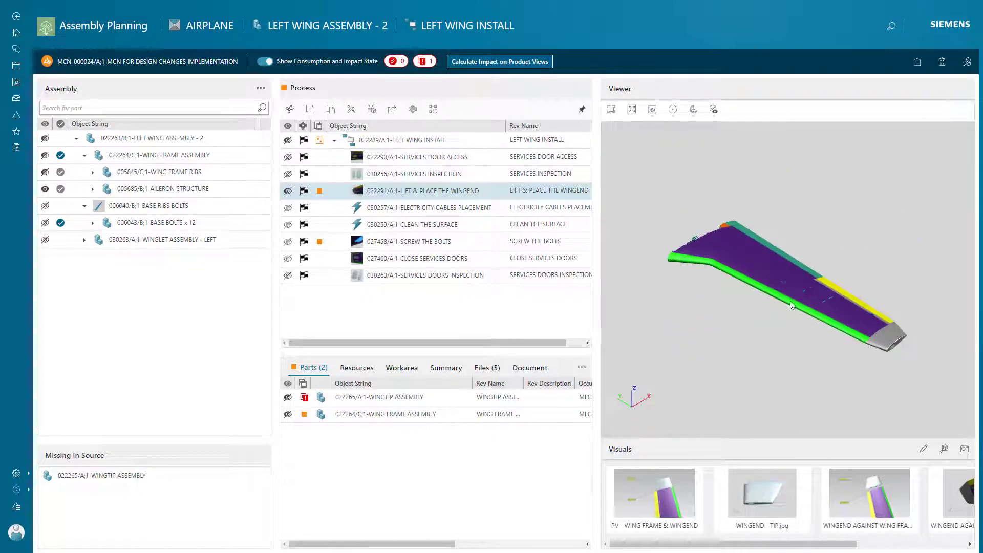
{"action": "scroll", "coordinate": [812, 335], "scroll_direction": "up", "scroll_amount": 3}
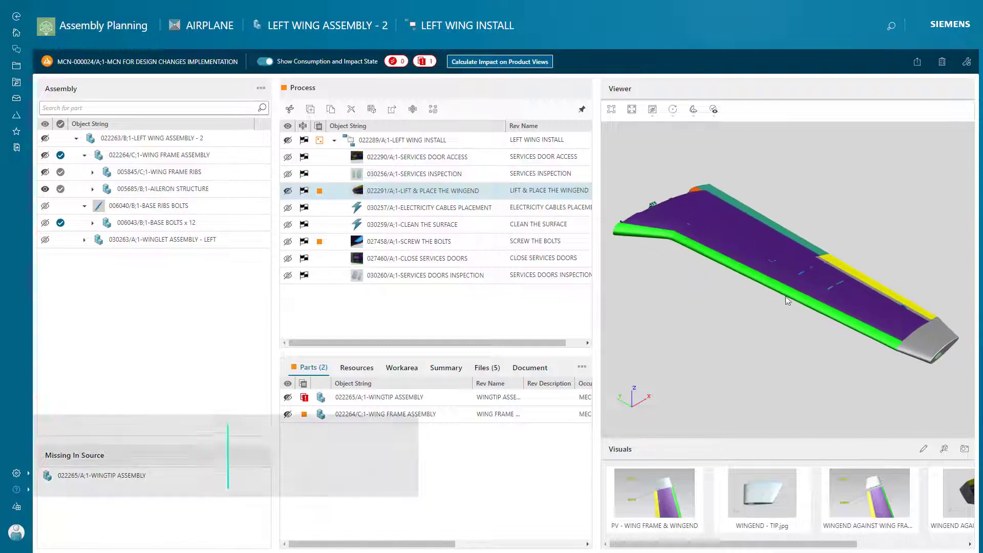
{"action": "left_click", "coordinate": [715, 110]}
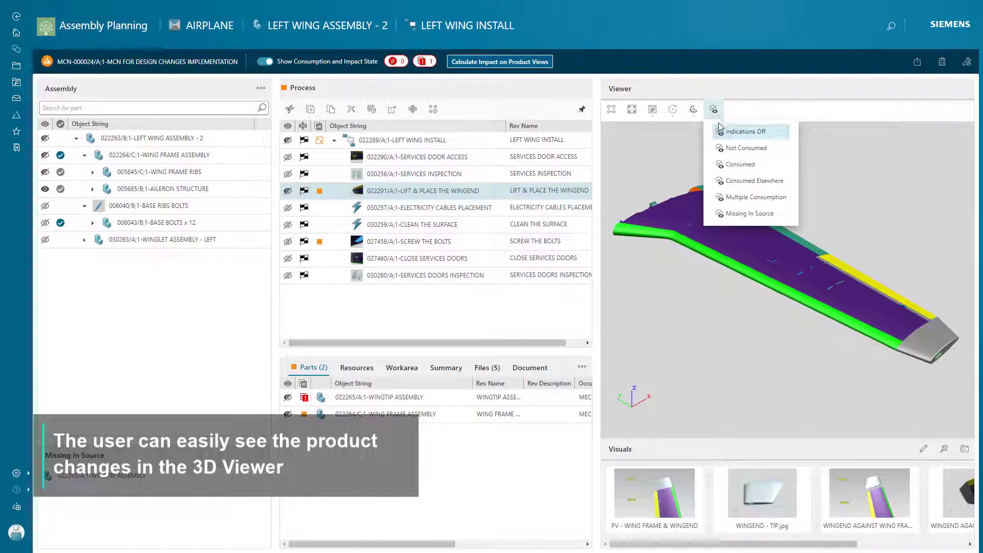
Unassign the missing-in-source WINGTIP ASSEMBLY 022265, revise the operation to B, and show Consumed indications
{"action": "left_click", "coordinate": [719, 214]}
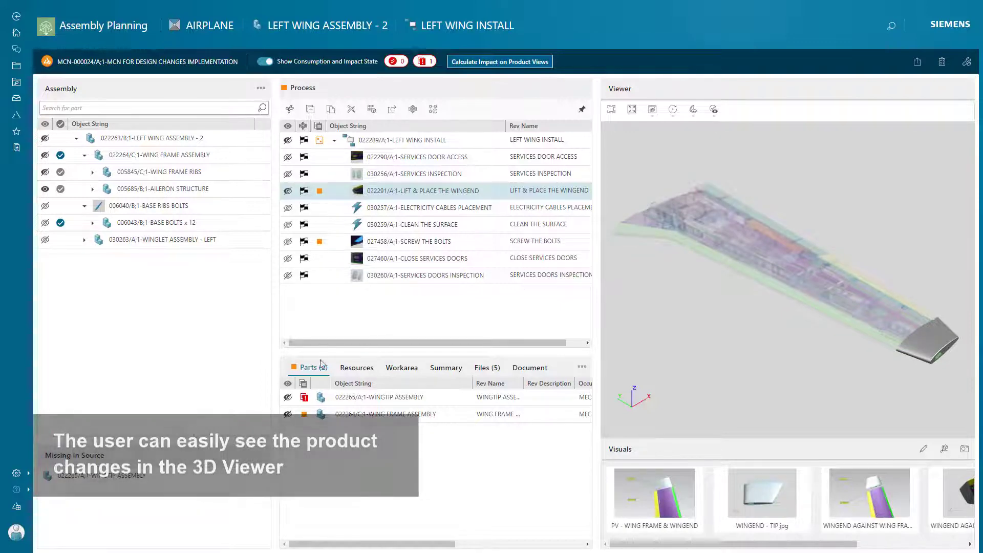
{"action": "left_click", "coordinate": [90, 470]}
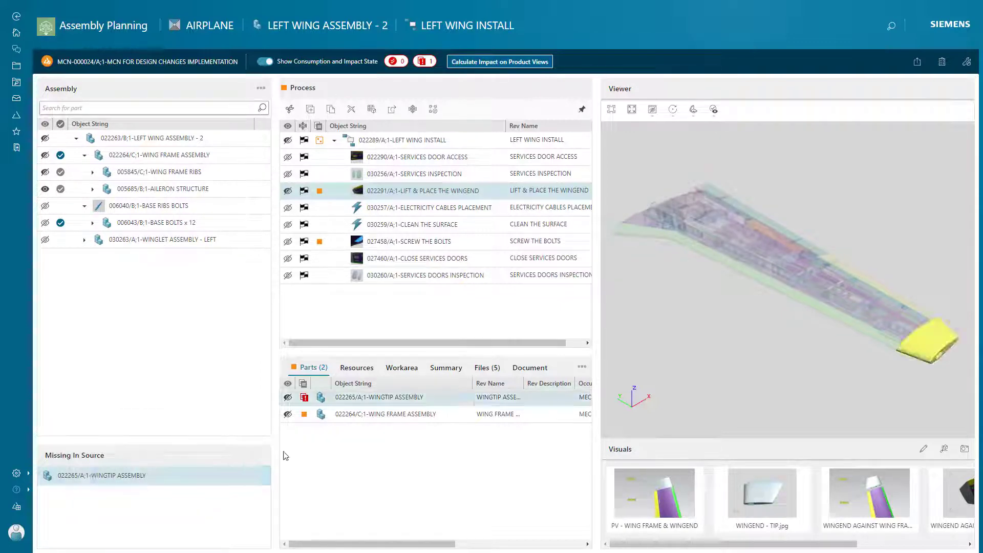
{"action": "left_click", "coordinate": [584, 368]}
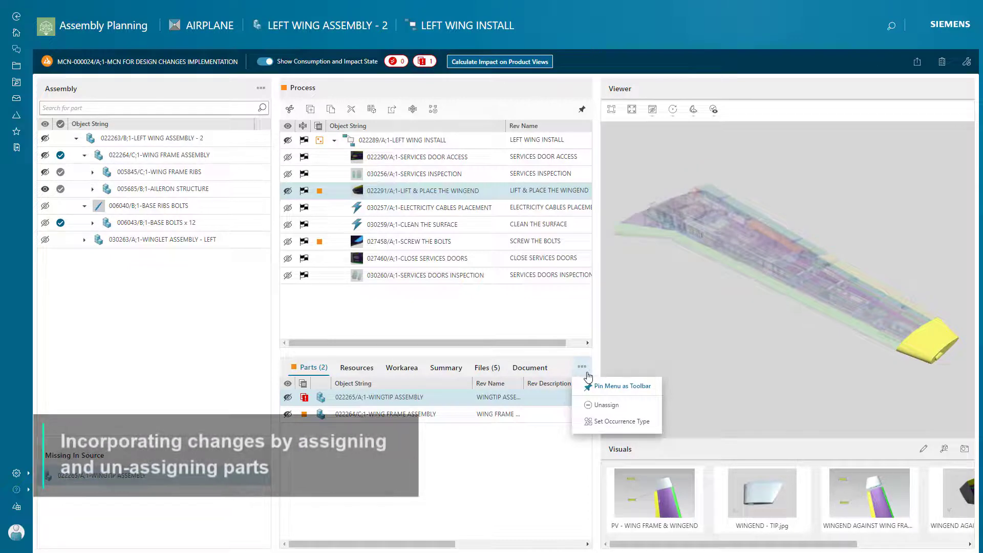
{"action": "left_click", "coordinate": [593, 407]}
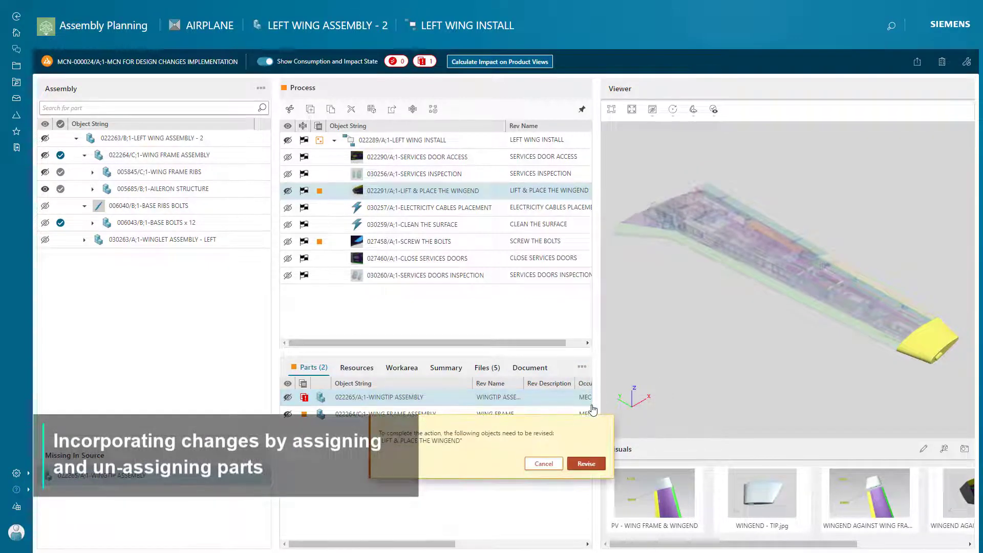
{"action": "left_click", "coordinate": [588, 463]}
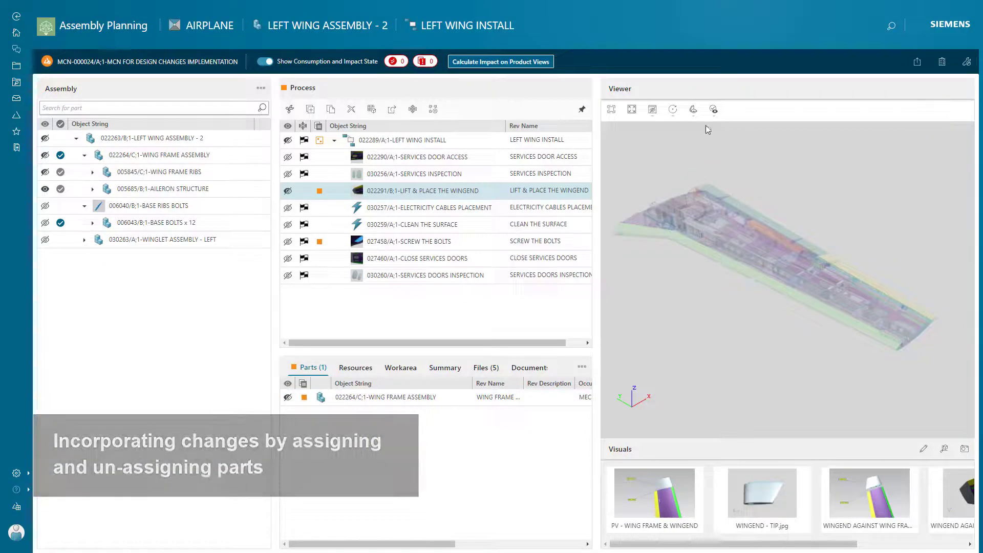
{"action": "left_click", "coordinate": [713, 109]}
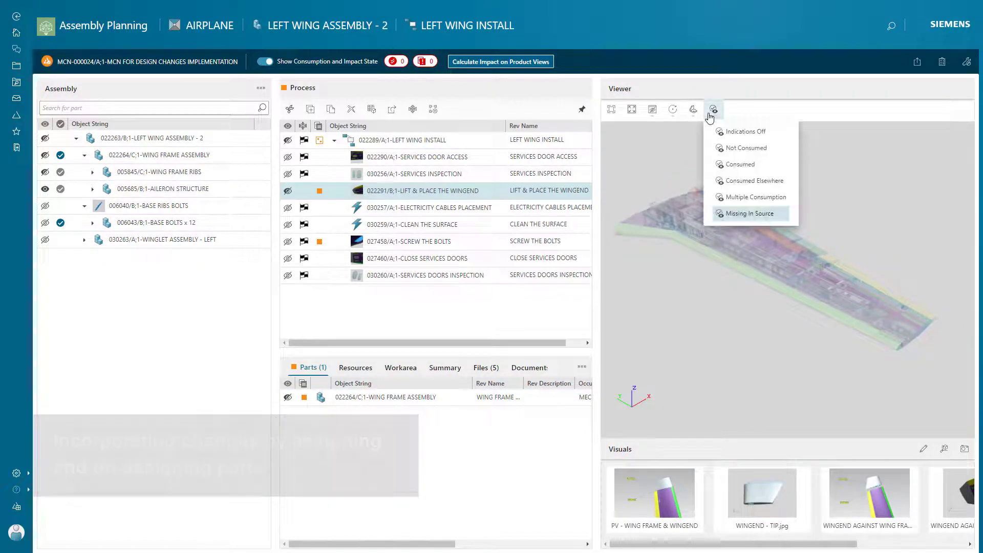
{"action": "left_click", "coordinate": [718, 164]}
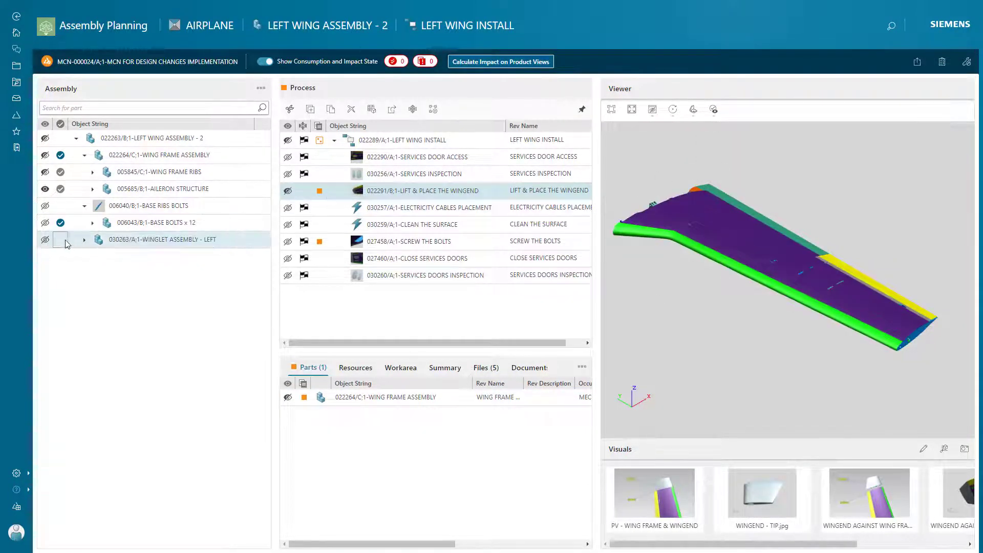
Display WINGLET ASSEMBLY - LEFT 030263 and drag it into the wingend operation's Parts tab
{"action": "left_click", "coordinate": [45, 239]}
{"action": "left_click", "coordinate": [112, 241]}
{"action": "left_click", "coordinate": [124, 239]}
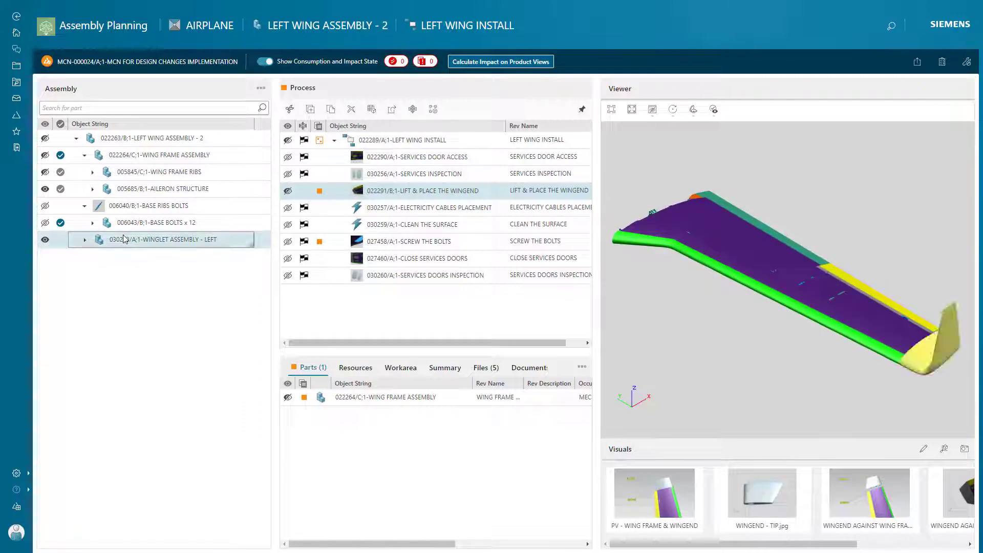
{"action": "left_click_drag", "start_coordinate": [124, 239], "coordinate": [349, 466]}
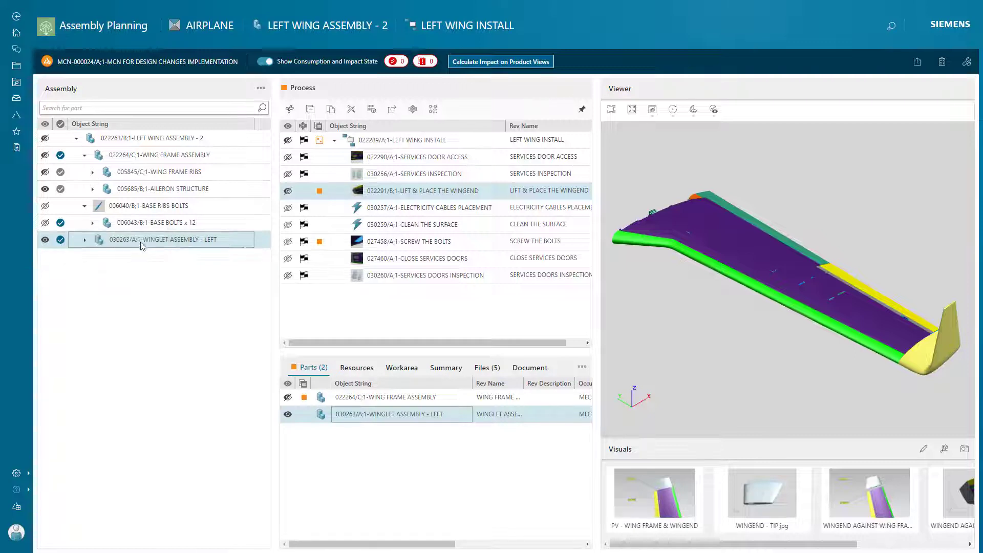
{"action": "left_click", "coordinate": [392, 244]}
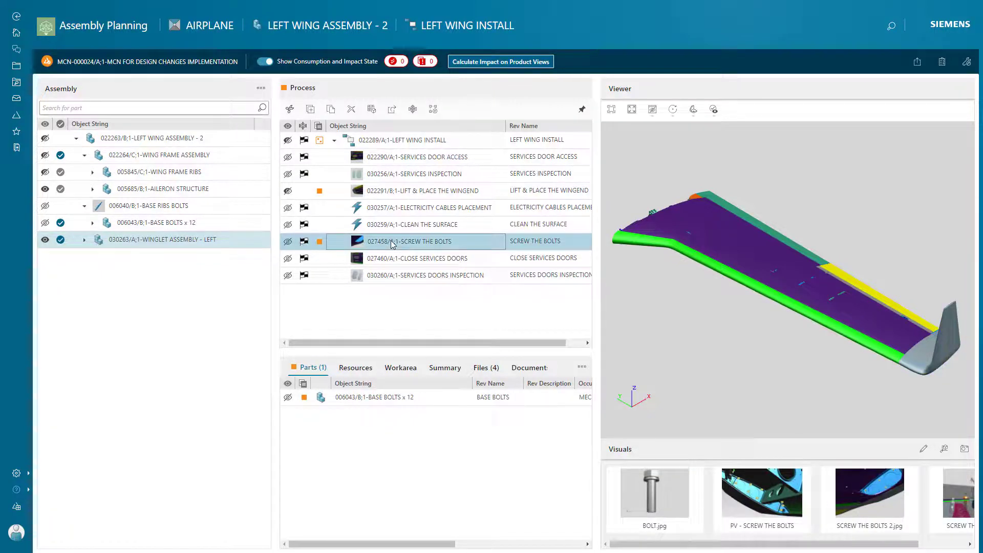
Assign Electric Screw Driver S from Screw Drivers Equipment as a resource and revise SCREW THE BOLTS
{"action": "left_click", "coordinate": [354, 368]}
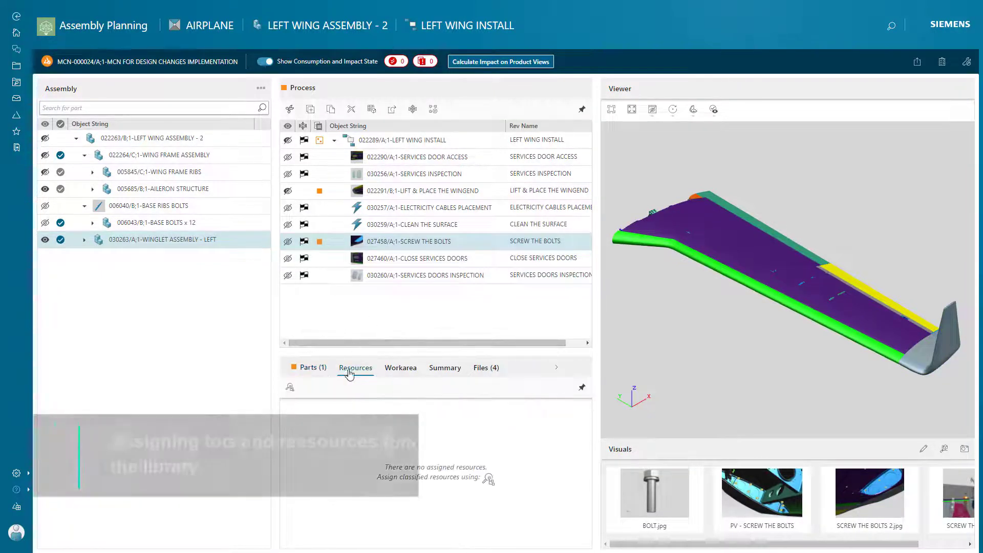
{"action": "left_click", "coordinate": [289, 390]}
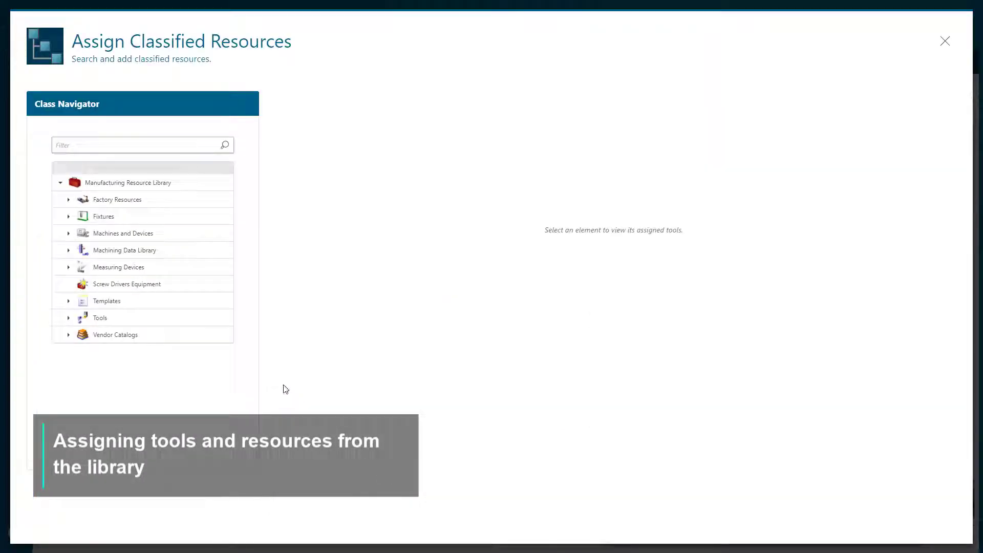
{"action": "left_click", "coordinate": [184, 288]}
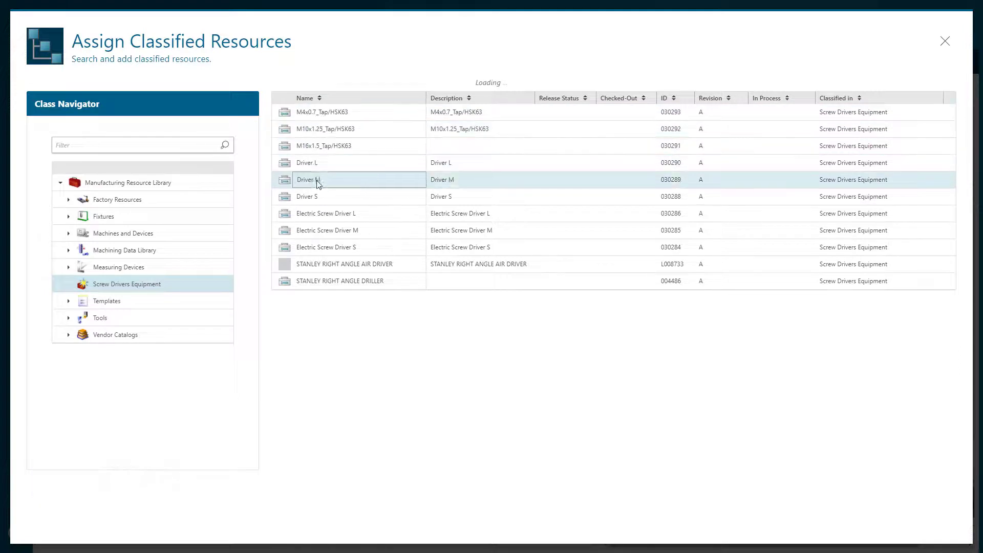
{"action": "left_click", "coordinate": [330, 246]}
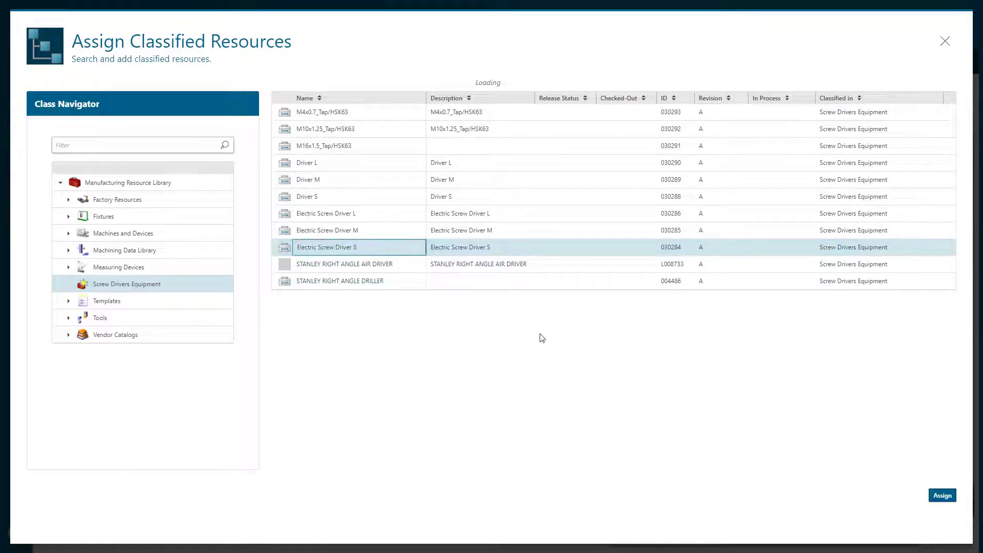
{"action": "left_click", "coordinate": [937, 496]}
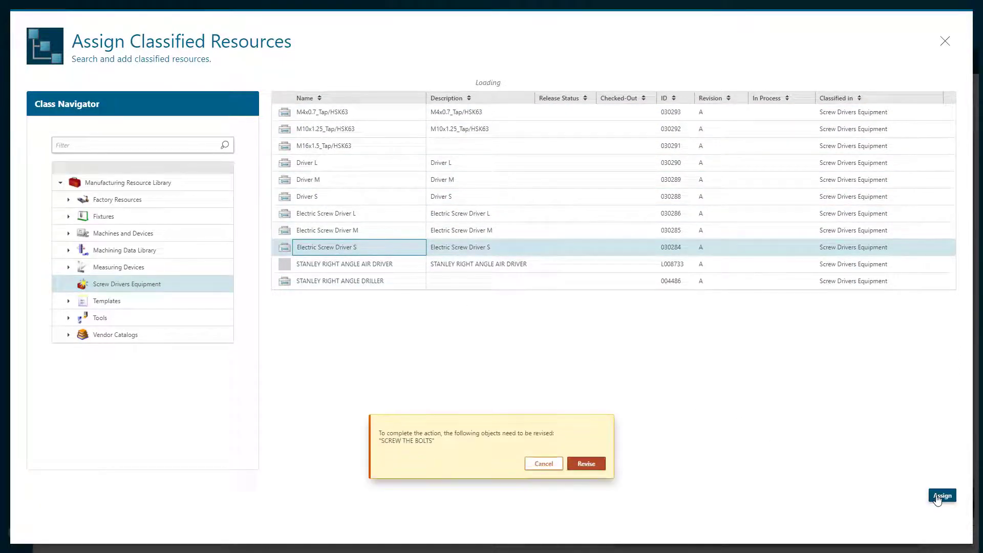
{"action": "left_click", "coordinate": [587, 464]}
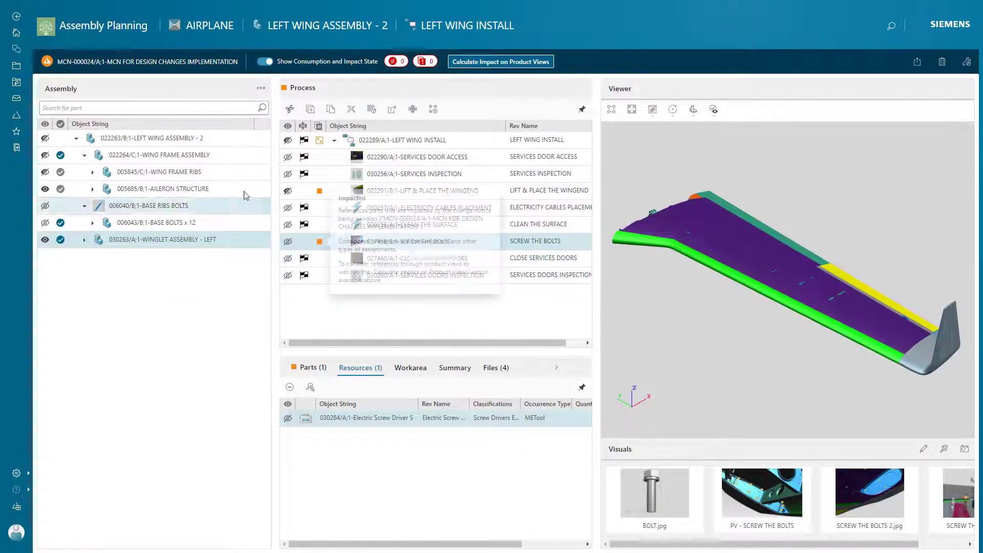
Copy the 030277 WINGLET ASSEMBLY INSTRUCTIONS document from the winglet documents folder
{"action": "left_click", "coordinate": [16, 67]}
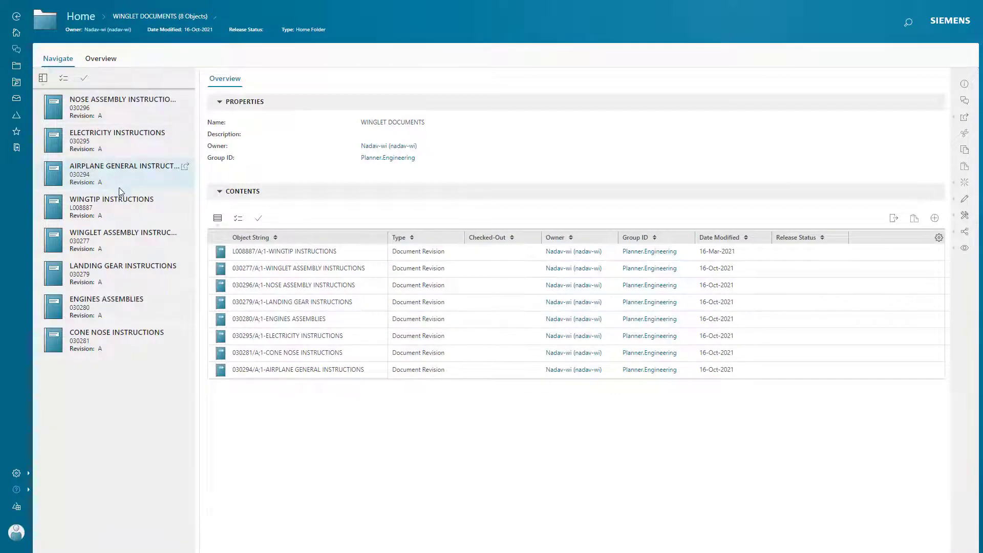
{"action": "left_click", "coordinate": [133, 239]}
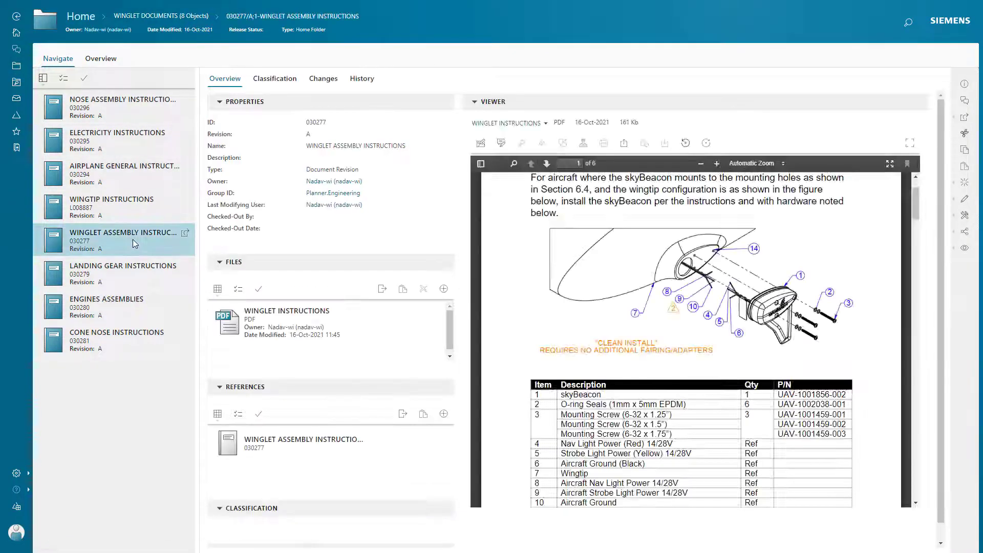
{"action": "left_click", "coordinate": [964, 154]}
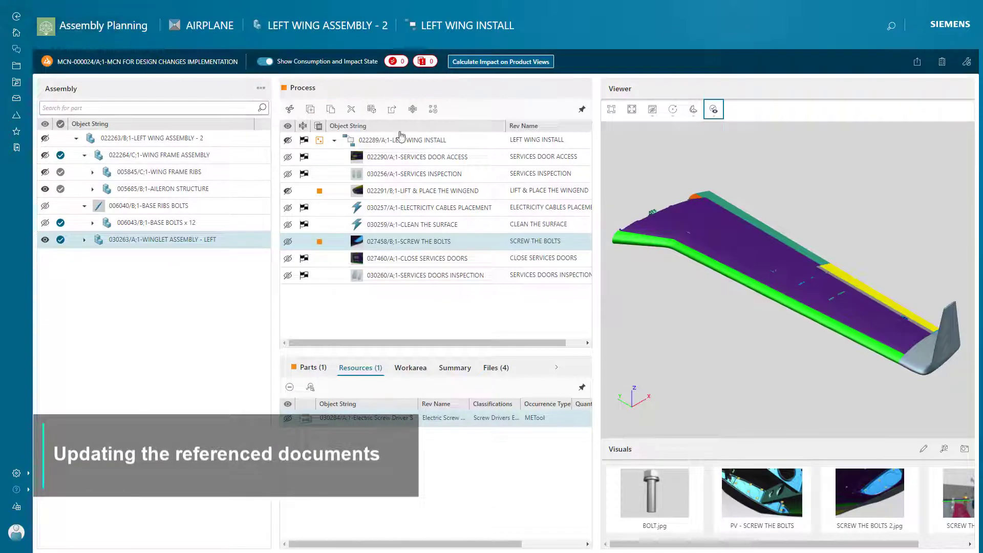
In LEFT WING INSTALL's Documents, delete L008887 WINGTIP INSTRUCTIONS and paste the winglet instructions
{"action": "left_click", "coordinate": [401, 138]}
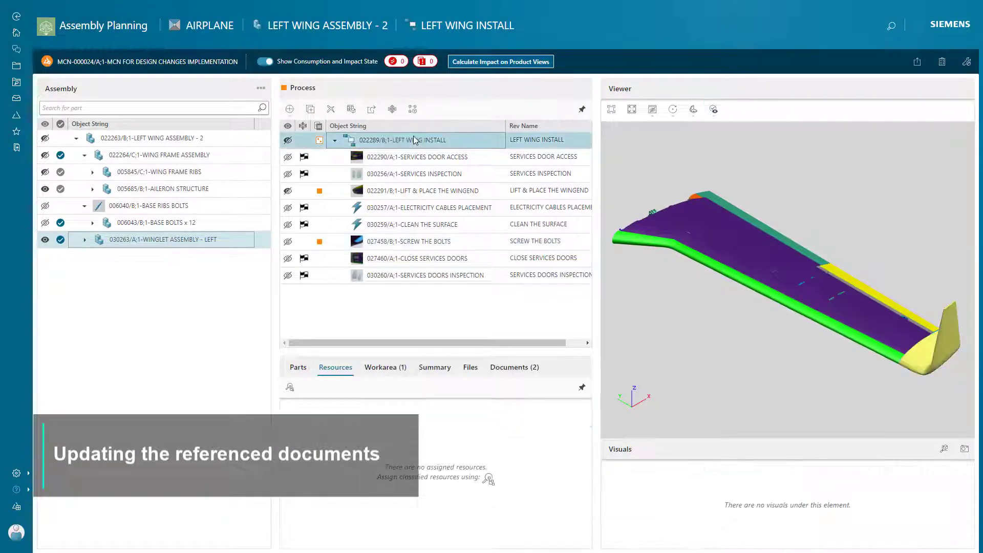
{"action": "left_click", "coordinate": [517, 375]}
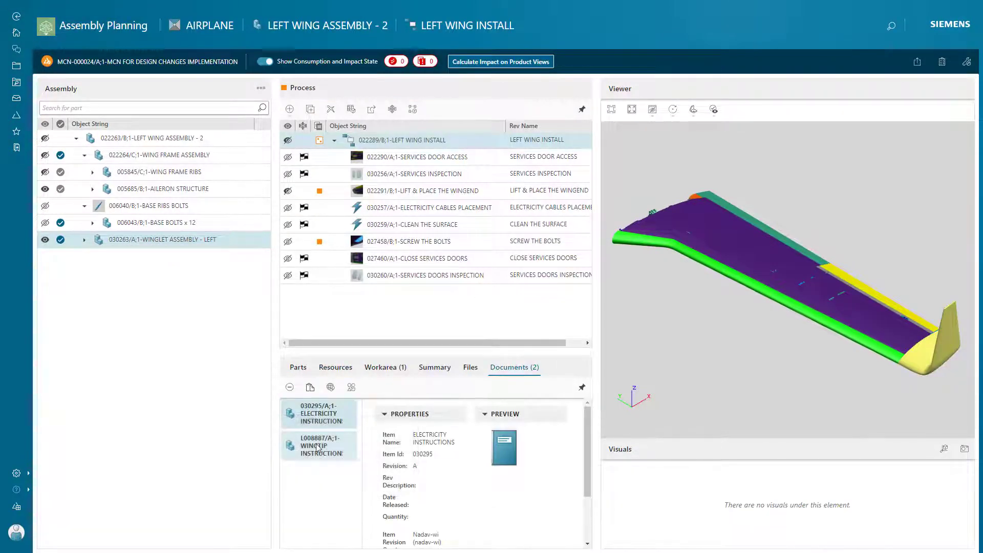
{"action": "left_click", "coordinate": [318, 448]}
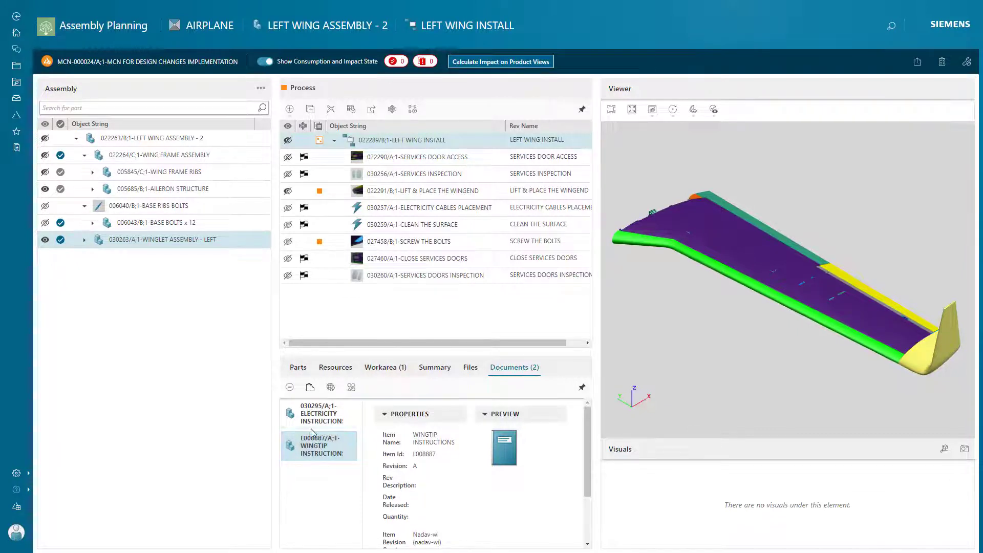
{"action": "left_click", "coordinate": [290, 387]}
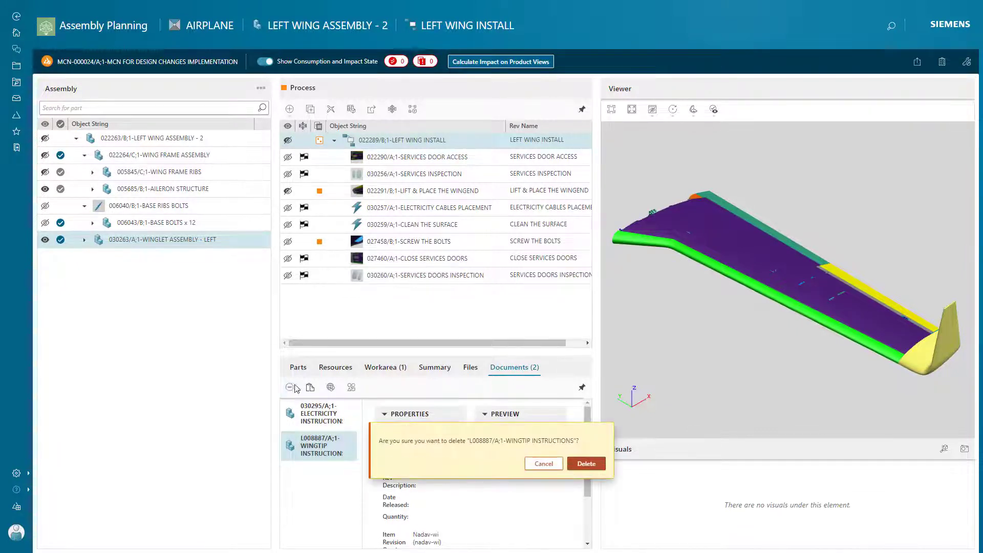
{"action": "left_click", "coordinate": [584, 463]}
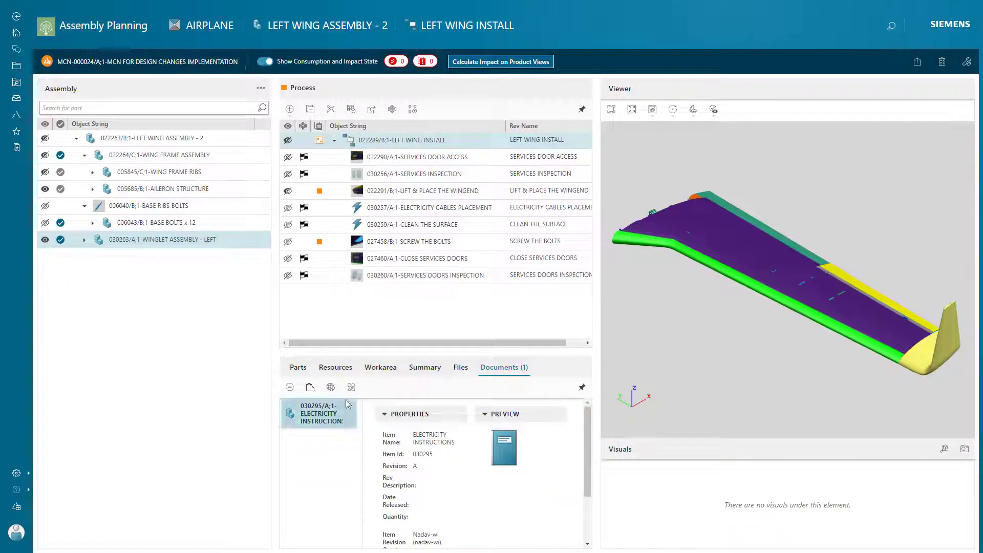
{"action": "left_click", "coordinate": [310, 388]}
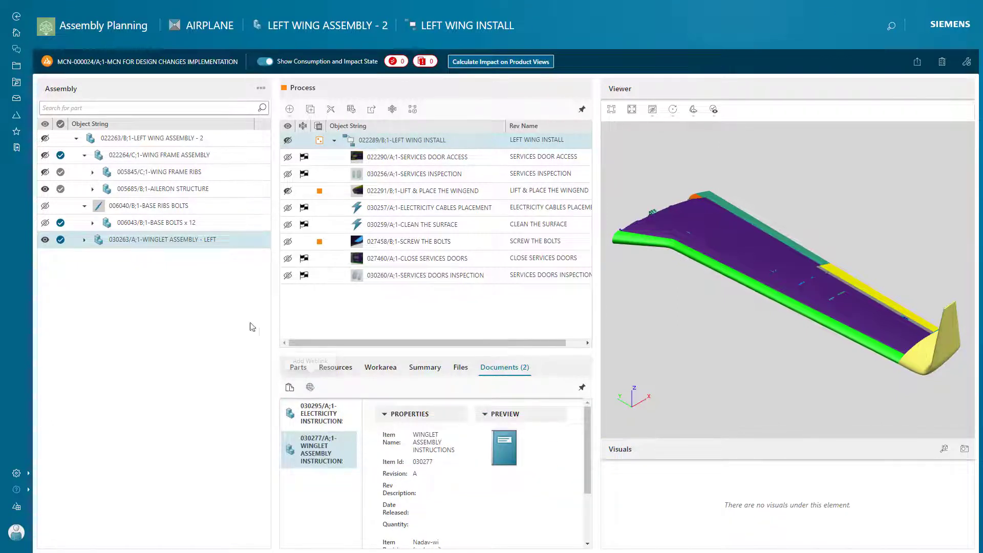
{"action": "mouse_move", "coordinate": [50, 65]}
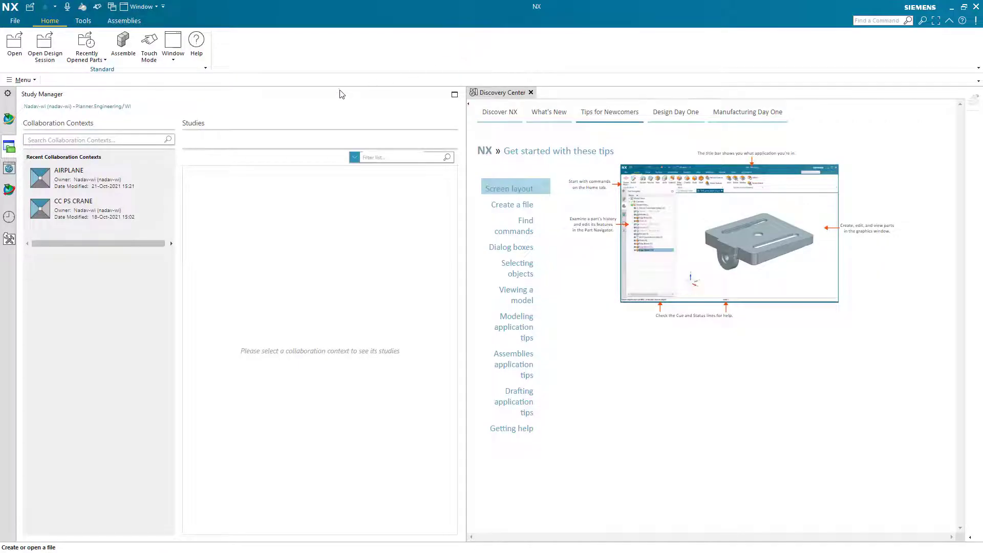
Select the AIRPLANE collaboration context and open its Line Designer Study
{"action": "left_click", "coordinate": [112, 170]}
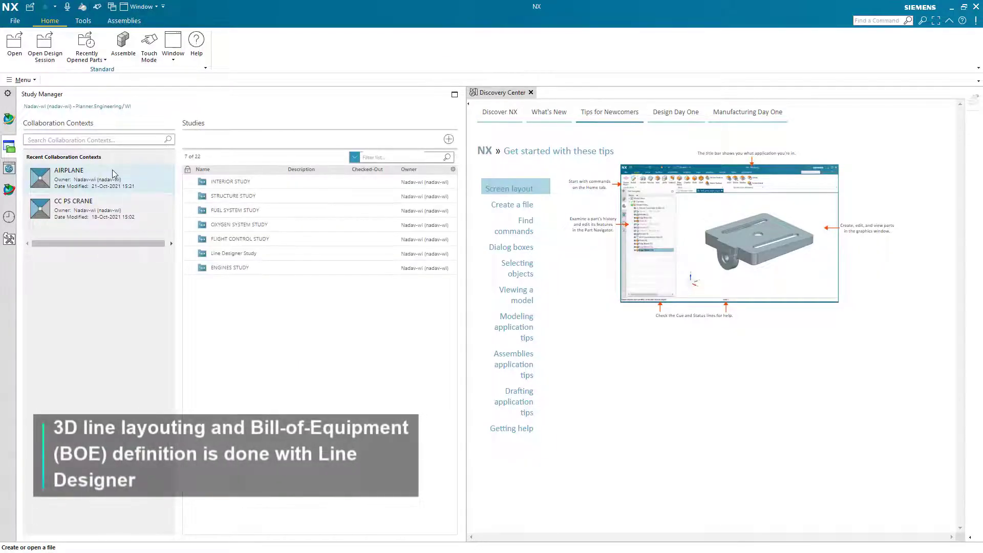
{"action": "left_click", "coordinate": [238, 254]}
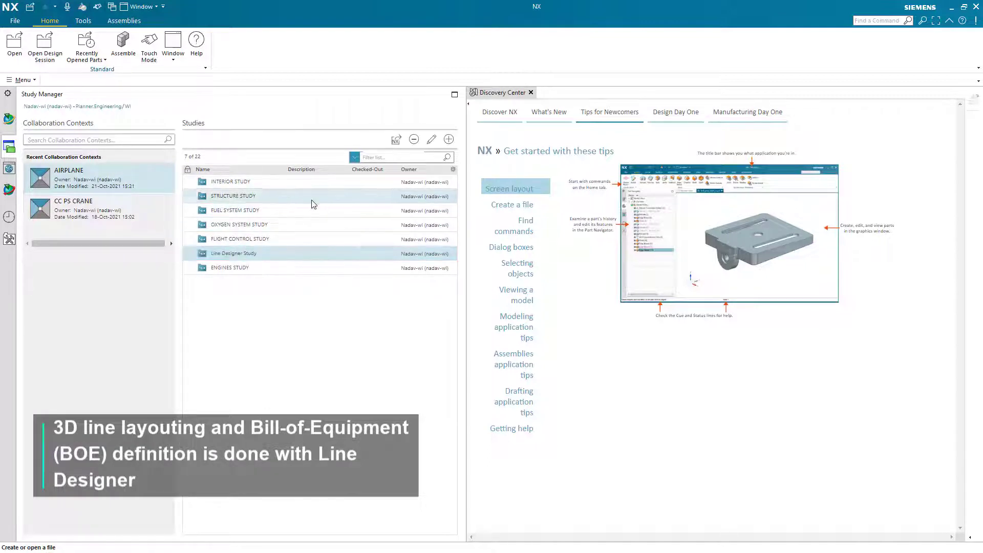
{"action": "left_click", "coordinate": [395, 139]}
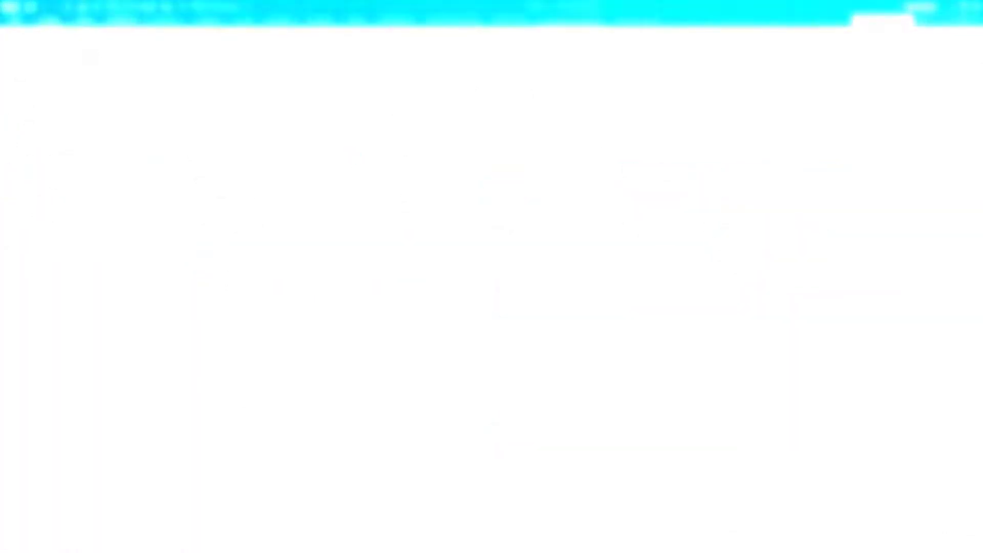
{"action": "left_click", "coordinate": [361, 41]}
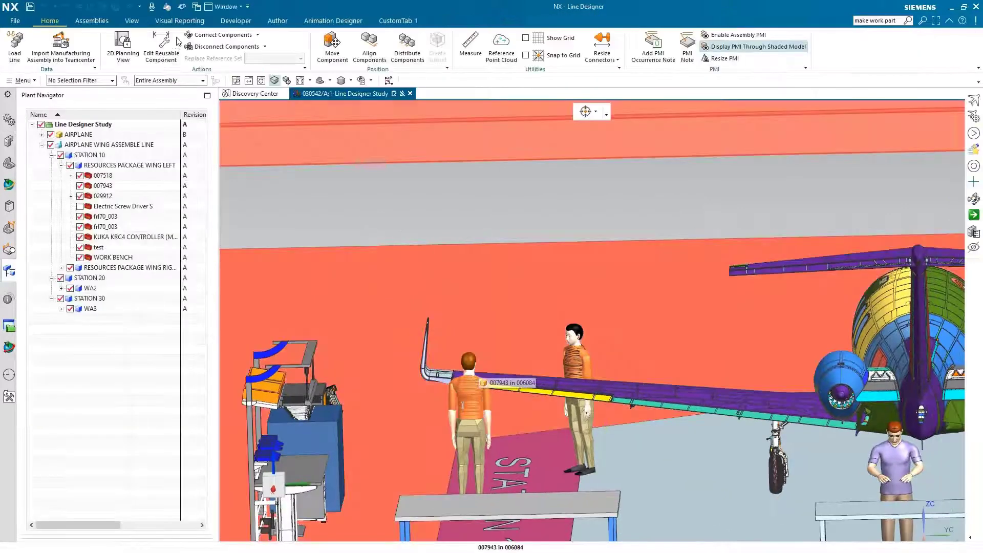
Make RESOURCES PACKAGE WING LEFT the work part and place a Dynamic Crane from the Reuse Library
{"action": "left_click", "coordinate": [92, 60]}
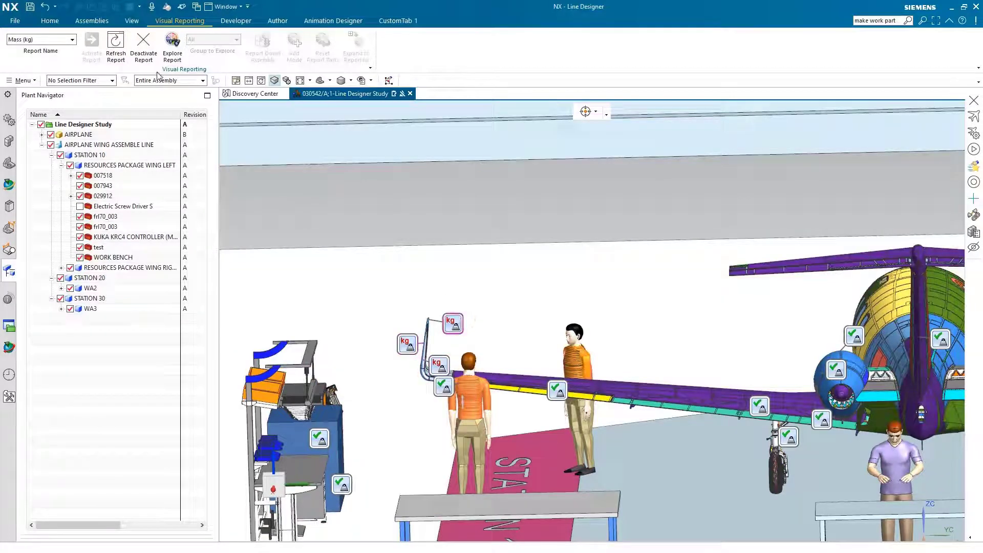
{"action": "left_click", "coordinate": [142, 59]}
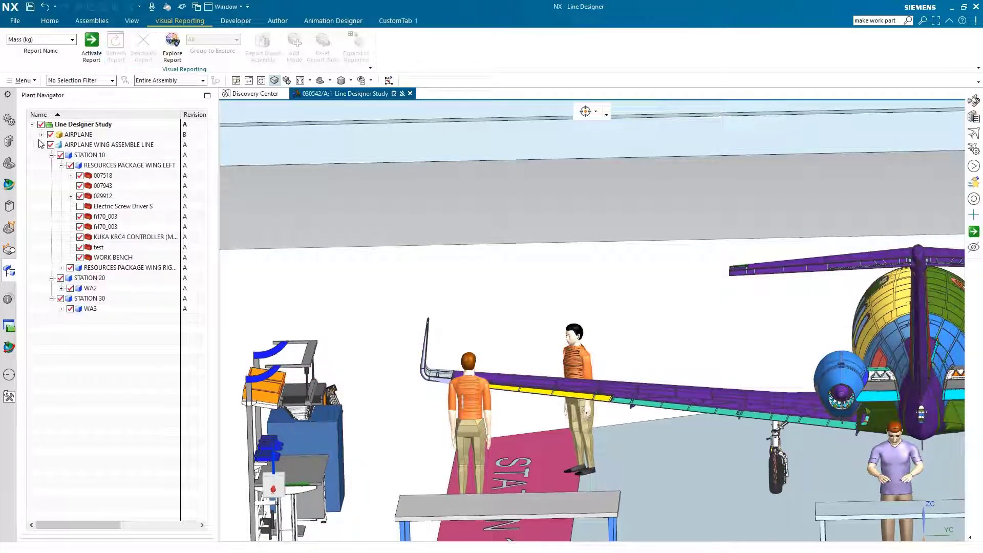
{"action": "double_click", "coordinate": [119, 167]}
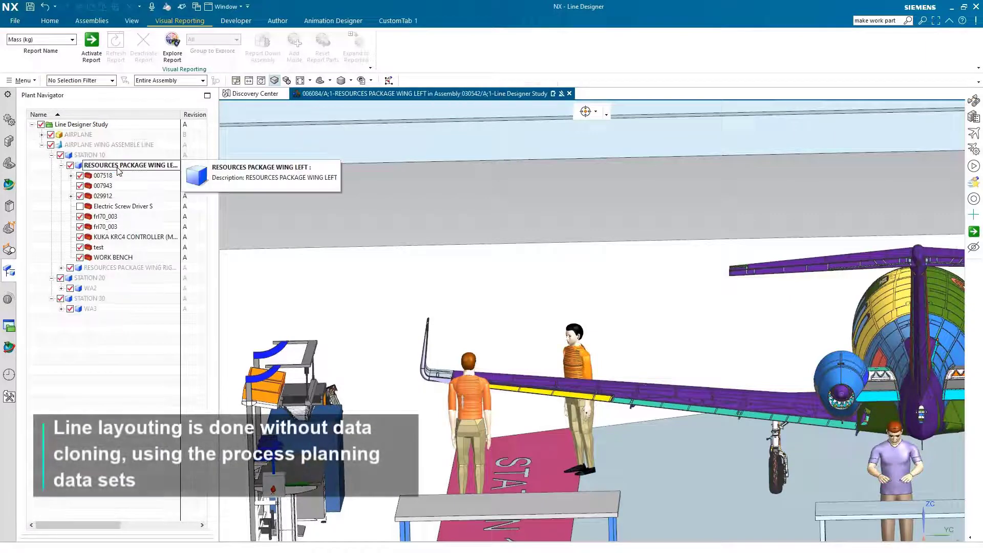
{"action": "left_click", "coordinate": [9, 214]}
{"action": "left_click_drag", "start_coordinate": [51, 361], "coordinate": [552, 229]}
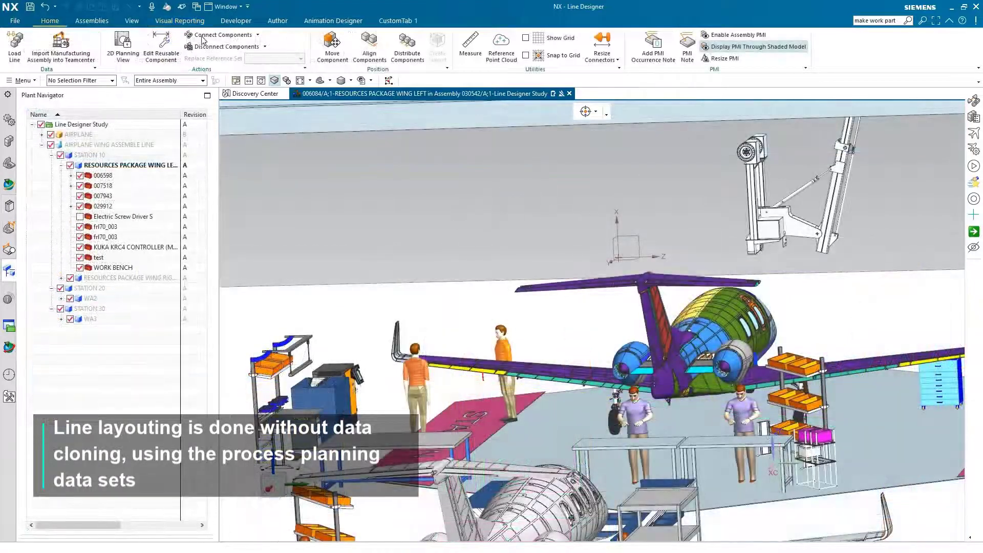
Connect the Dynamic Crane to the station layout with Connect Components
{"action": "left_click", "coordinate": [201, 37]}
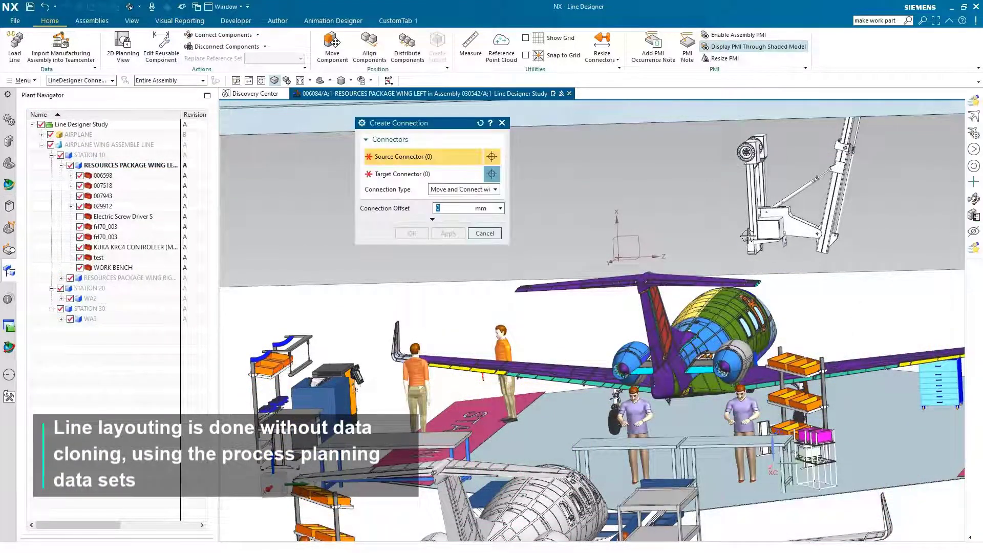
{"action": "left_click", "coordinate": [590, 322]}
{"action": "left_click", "coordinate": [483, 377]}
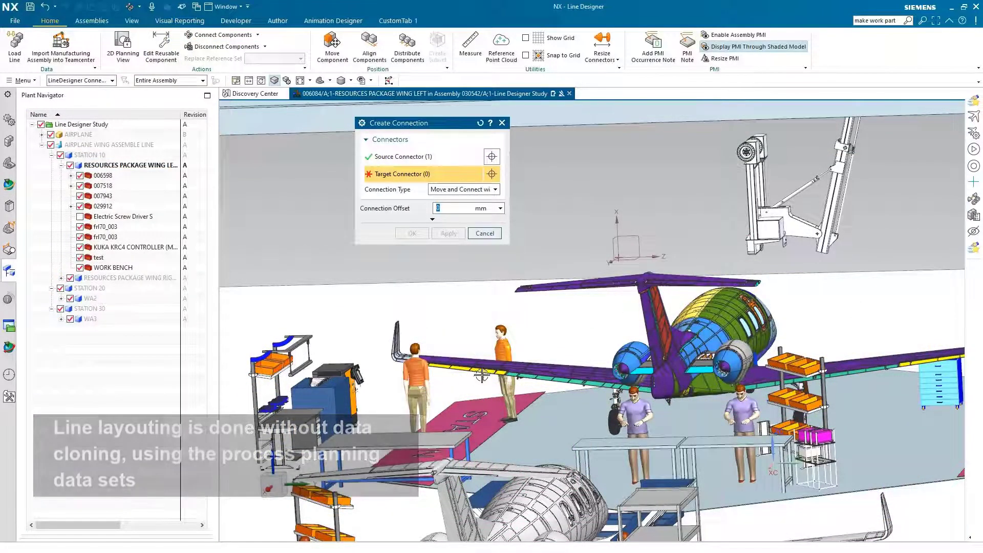
{"action": "left_click", "coordinate": [404, 234]}
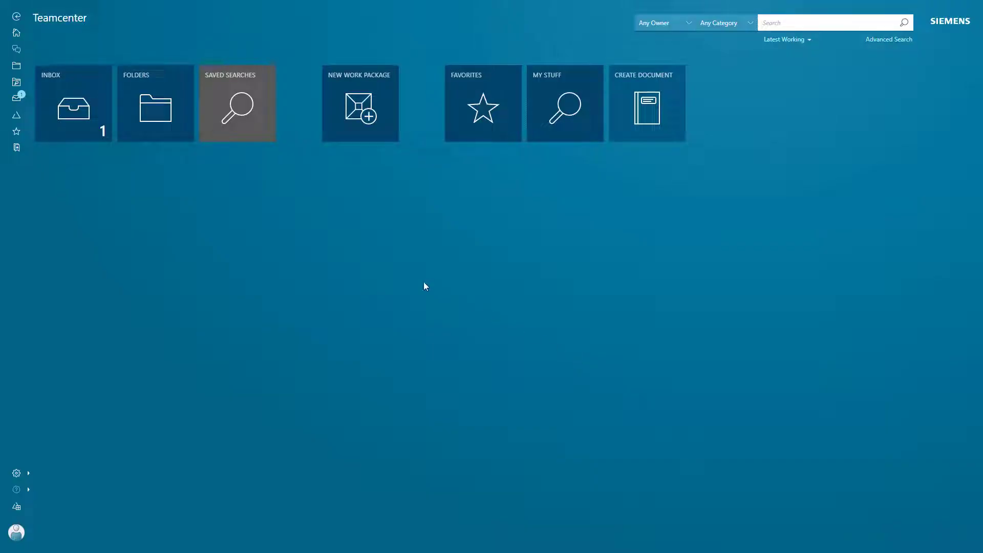
From the Inbox, open MCN-000024 of the Execute Change task in Work Instructions Authoring
{"action": "left_click", "coordinate": [79, 122]}
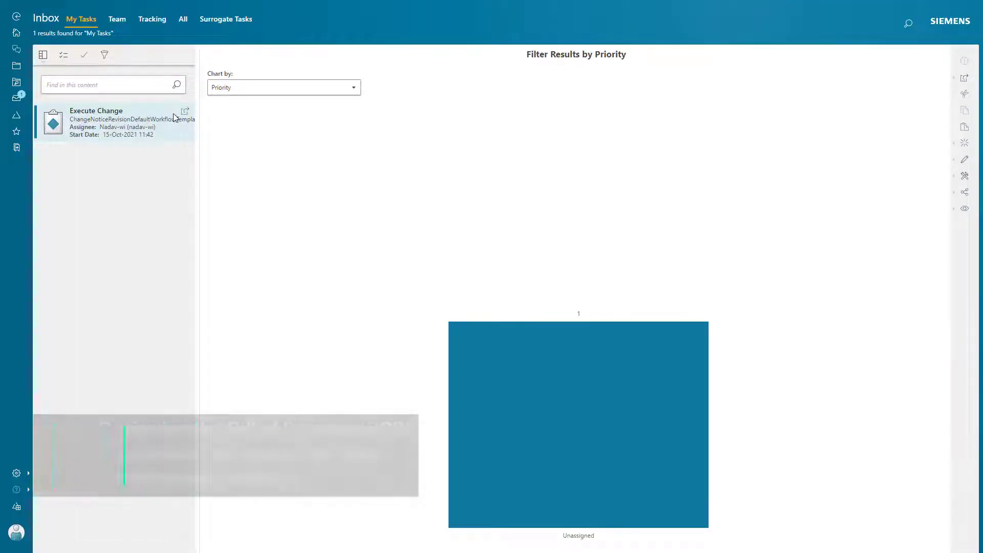
{"action": "left_click", "coordinate": [184, 115]}
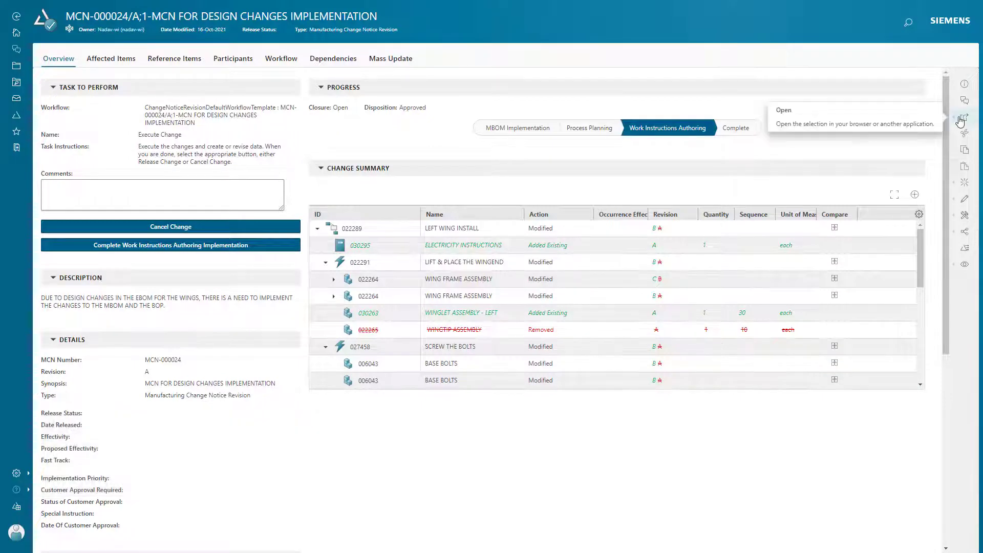
{"action": "left_click", "coordinate": [964, 117]}
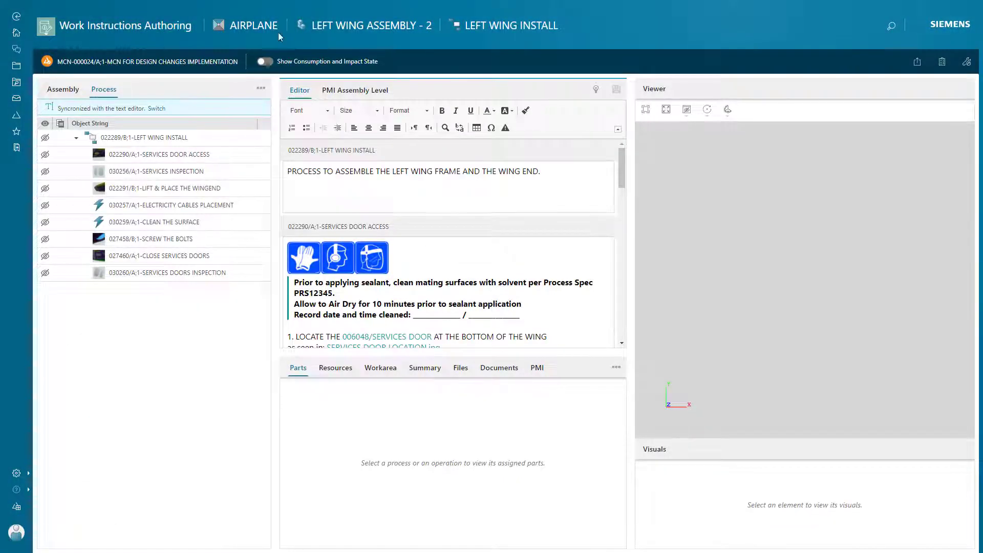
Display LEFT WING INSTALL in the 3D Viewer and zoom in on the wing station
{"action": "left_click", "coordinate": [185, 29]}
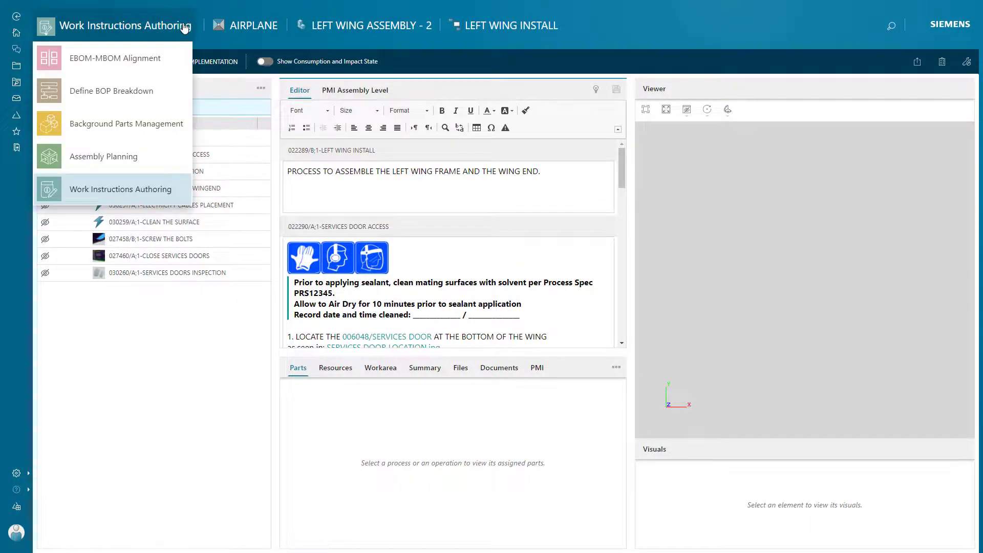
{"action": "left_click", "coordinate": [185, 27]}
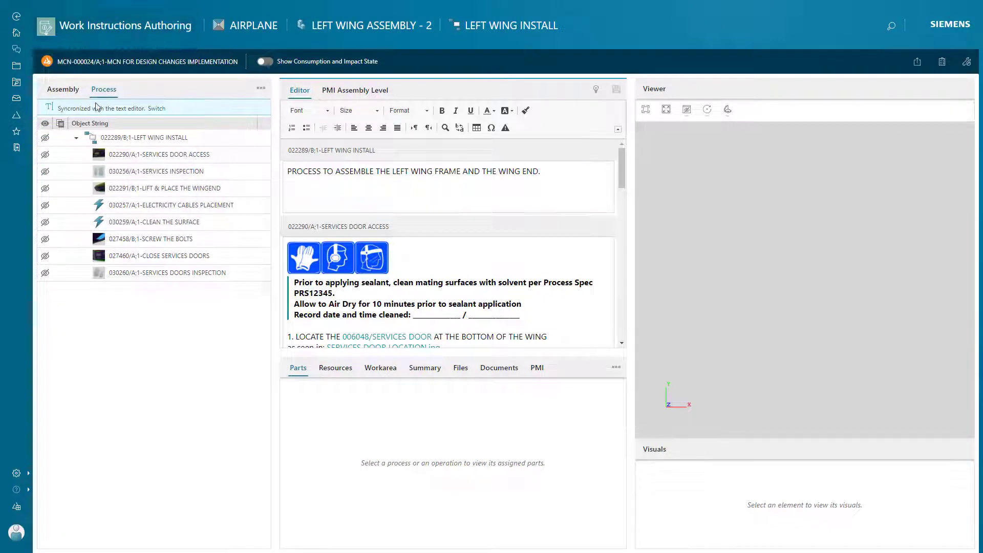
{"action": "left_click", "coordinate": [45, 138]}
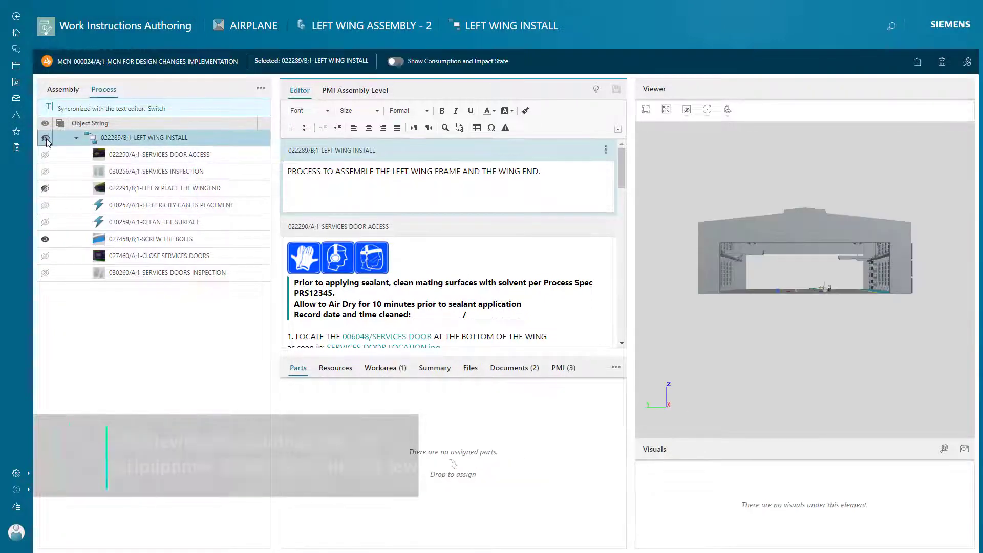
{"action": "left_click_drag", "start_coordinate": [687, 297], "coordinate": [736, 328]}
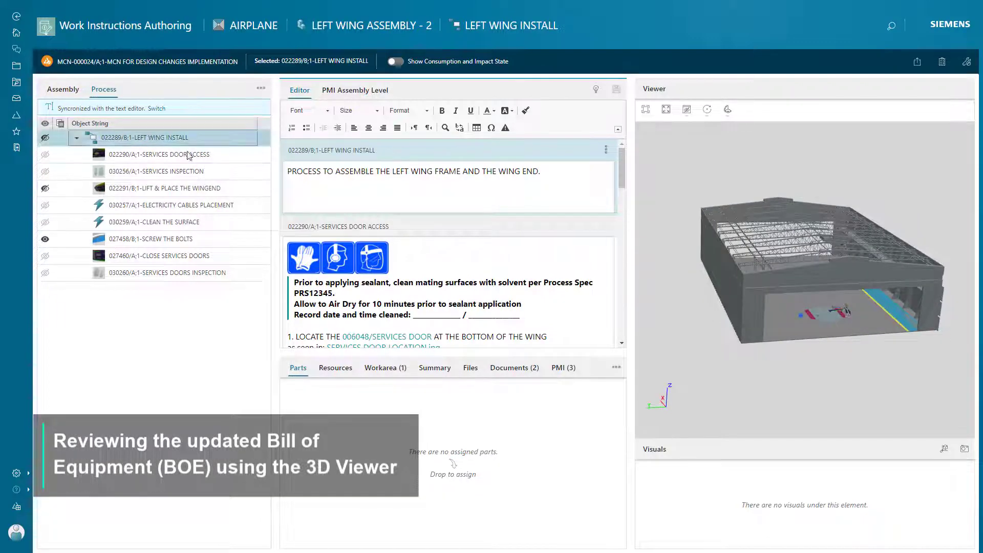
{"action": "left_click", "coordinate": [63, 89]}
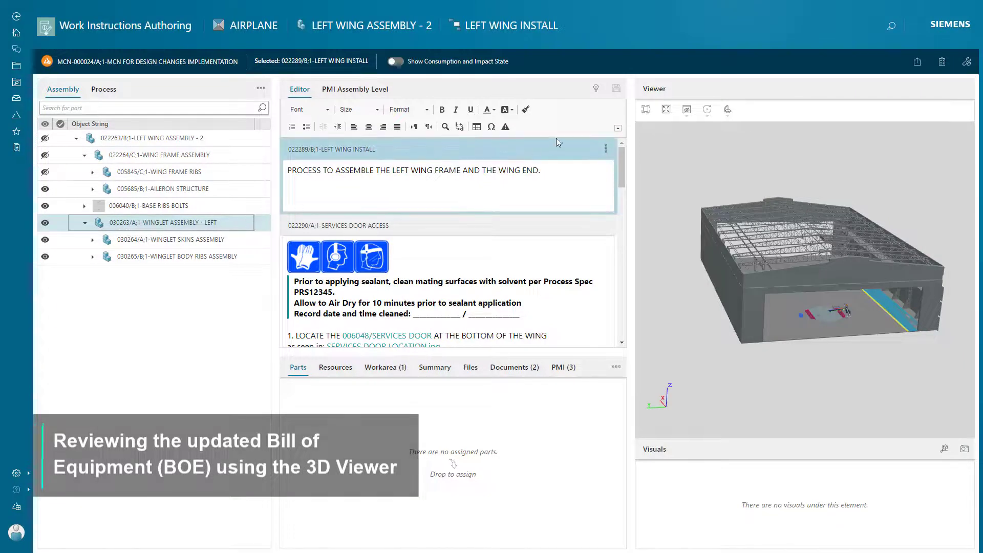
{"action": "left_click", "coordinate": [647, 111]}
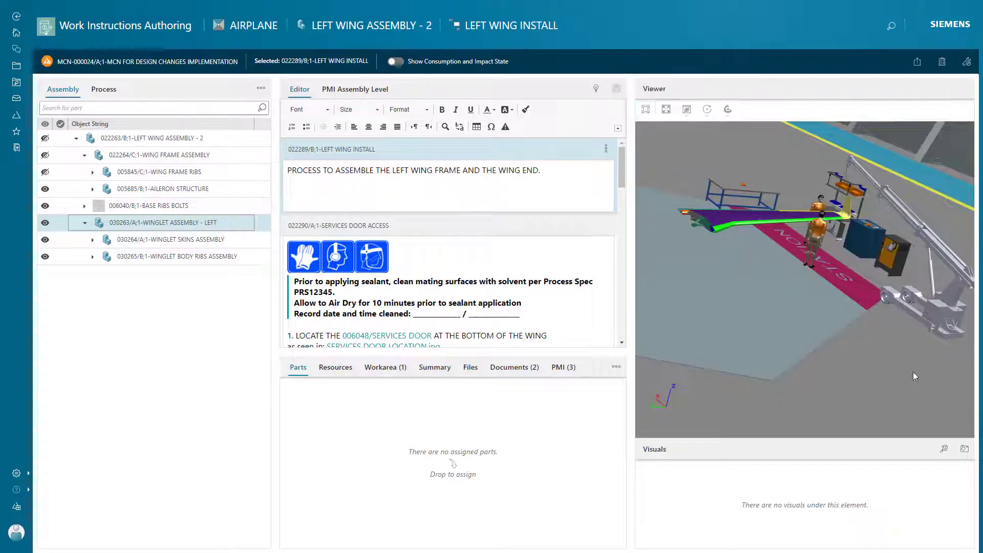
{"action": "left_click_drag", "start_coordinate": [940, 420], "coordinate": [697, 431]}
{"action": "scroll", "coordinate": [922, 197], "scroll_direction": "up", "scroll_amount": 5}
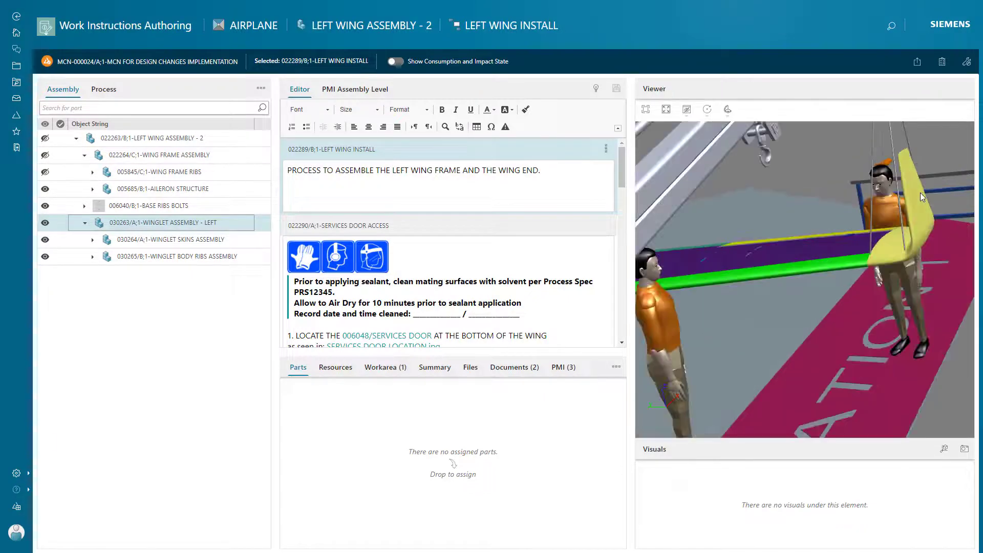
Hide all viewer parts, leaving only WINGLET ASSEMBLY - LEFT 030263 visible
{"action": "left_click", "coordinate": [689, 110]}
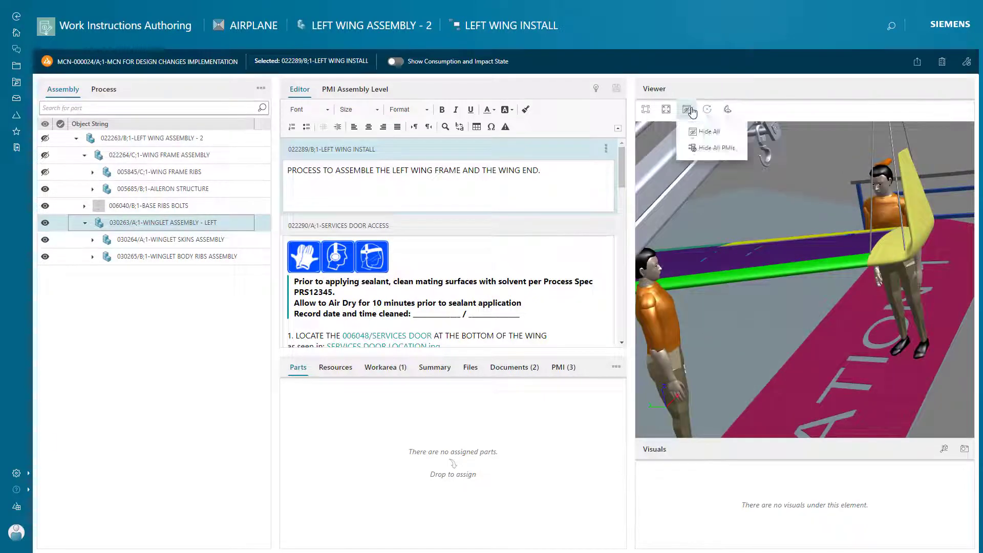
{"action": "left_click", "coordinate": [708, 131]}
{"action": "left_click", "coordinate": [159, 207]}
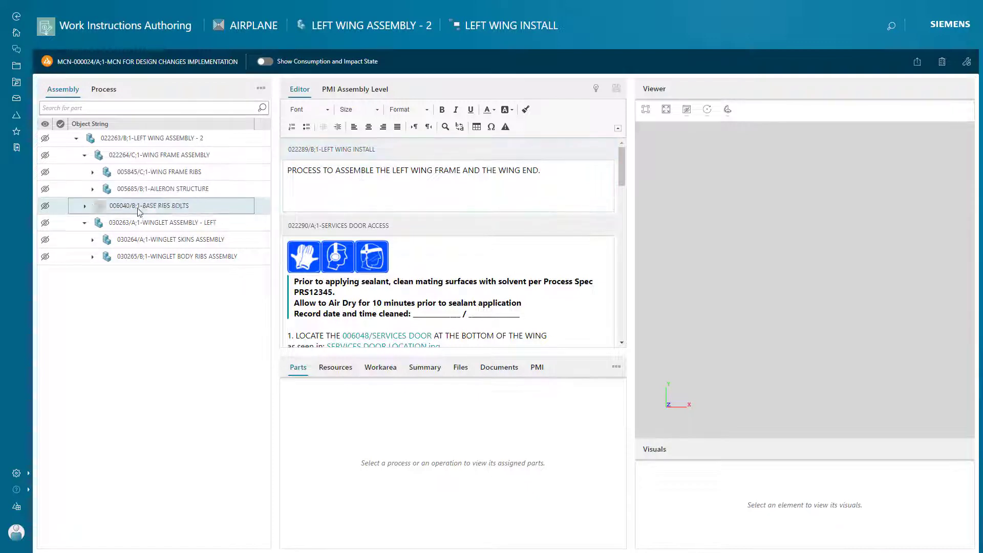
{"action": "left_click", "coordinate": [46, 224]}
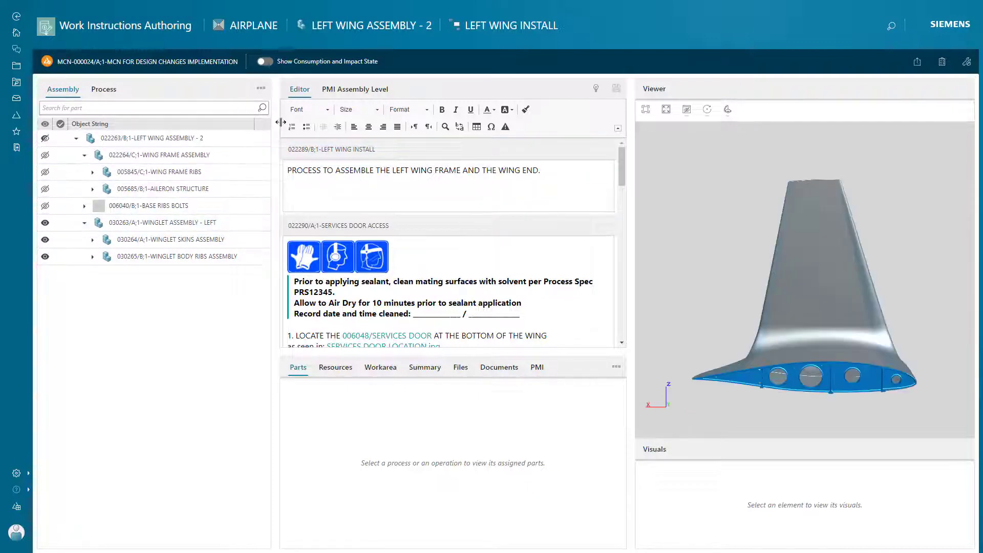
{"action": "left_click", "coordinate": [363, 96]}
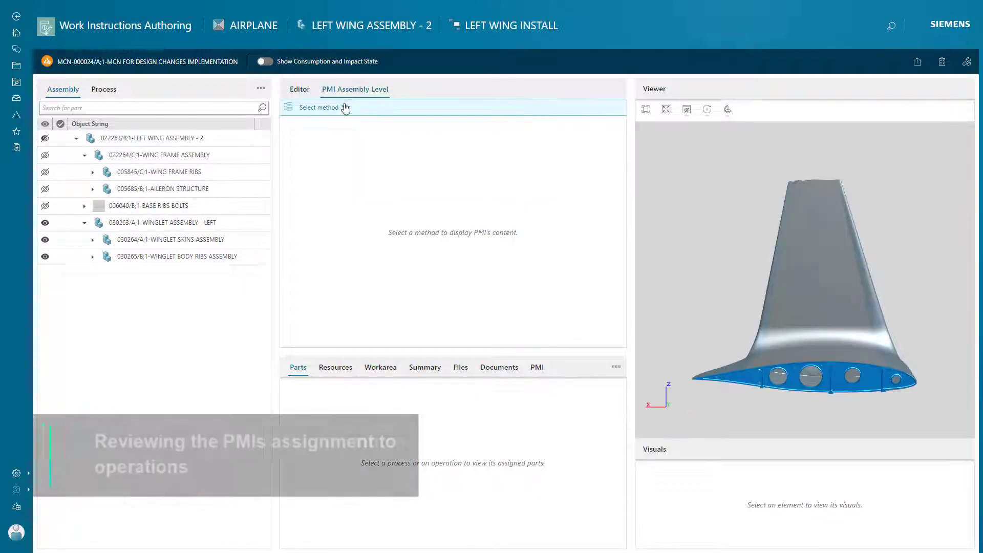
List Method 1 loaded-assembly PMIs by Criticality with consumption state, and open Label (2) details
{"action": "left_click", "coordinate": [343, 108]}
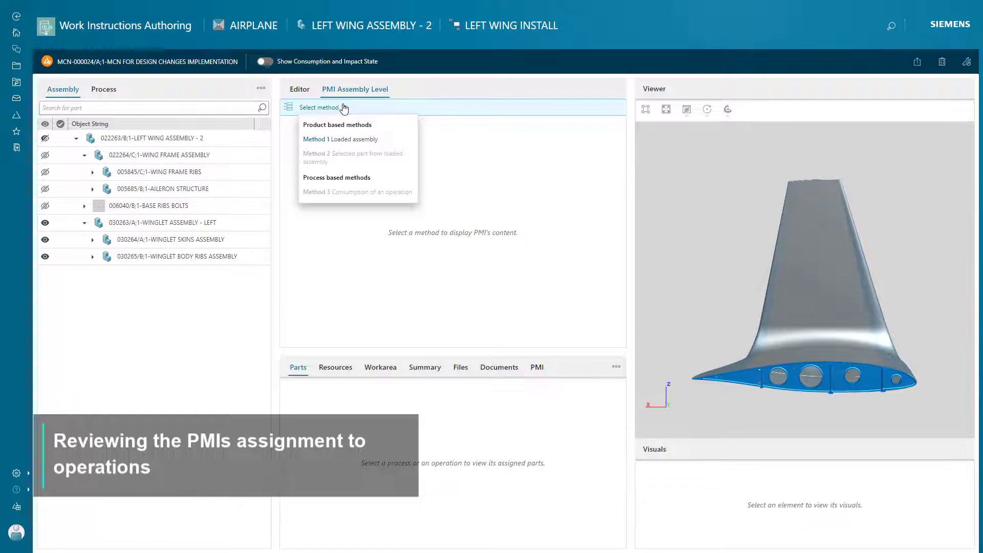
{"action": "left_click", "coordinate": [346, 140]}
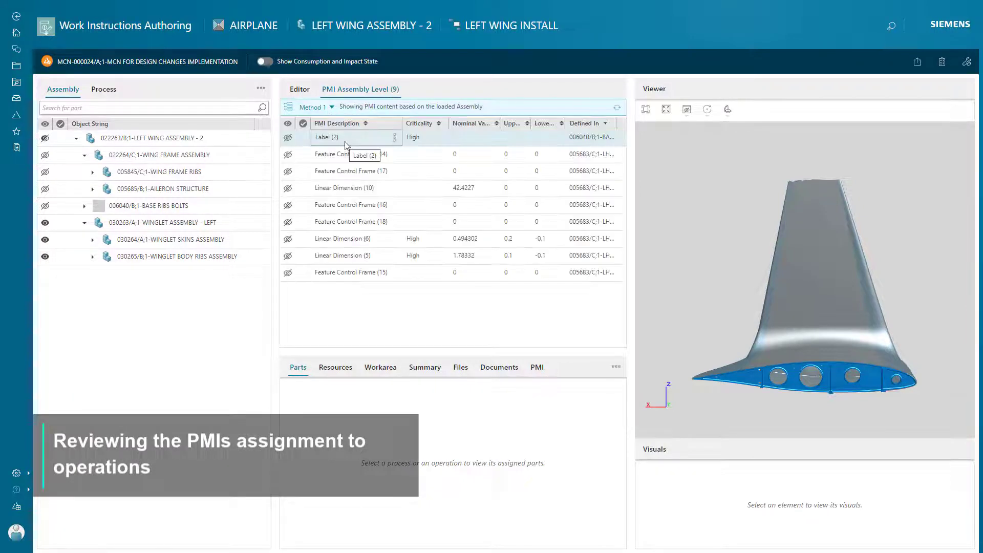
{"action": "left_click", "coordinate": [420, 128]}
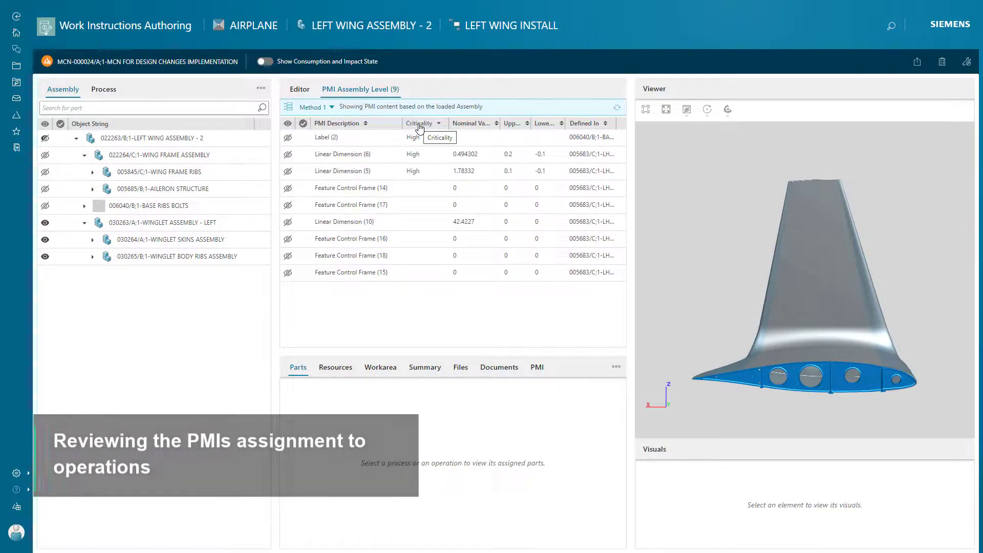
{"action": "left_click", "coordinate": [268, 64]}
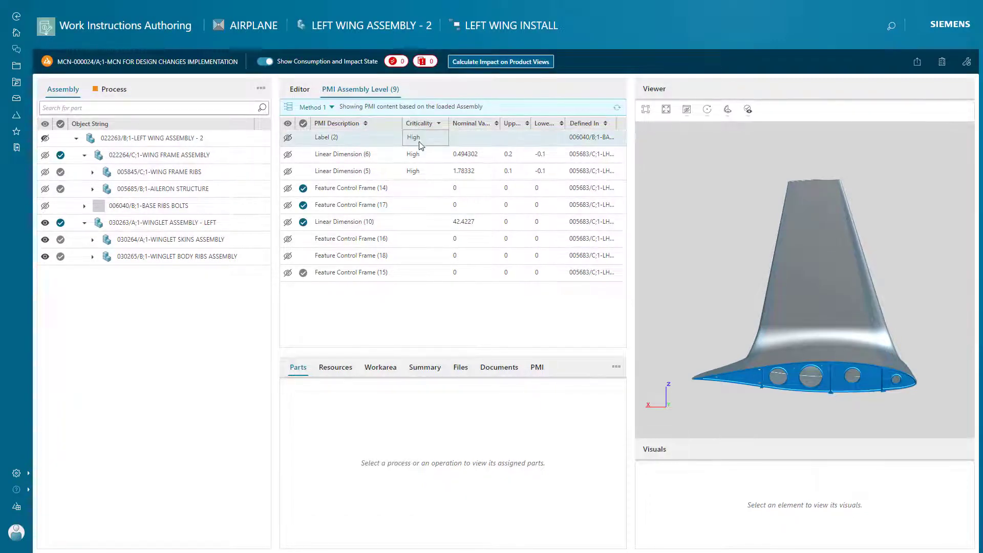
{"action": "left_click", "coordinate": [420, 170]}
{"action": "left_click", "coordinate": [398, 142]}
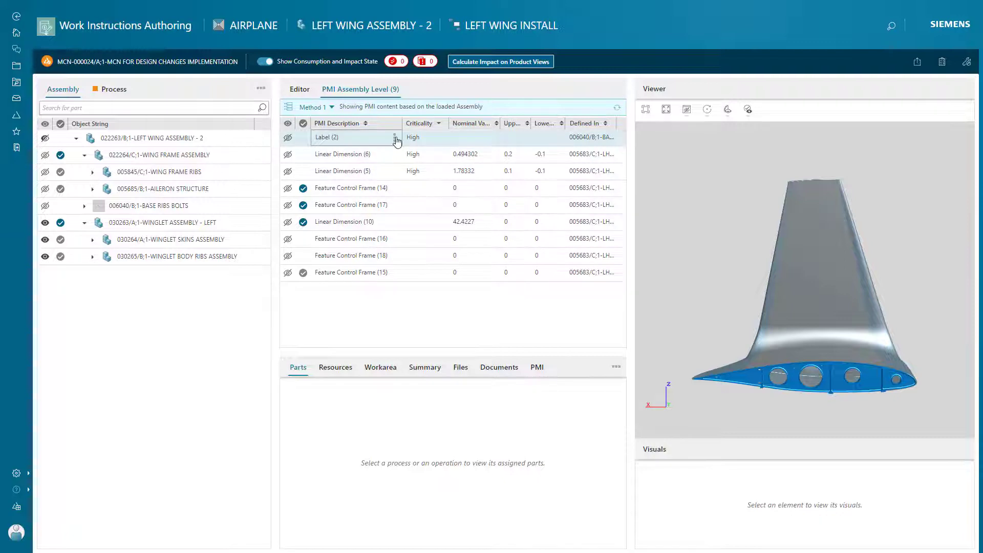
{"action": "left_click", "coordinate": [395, 139]}
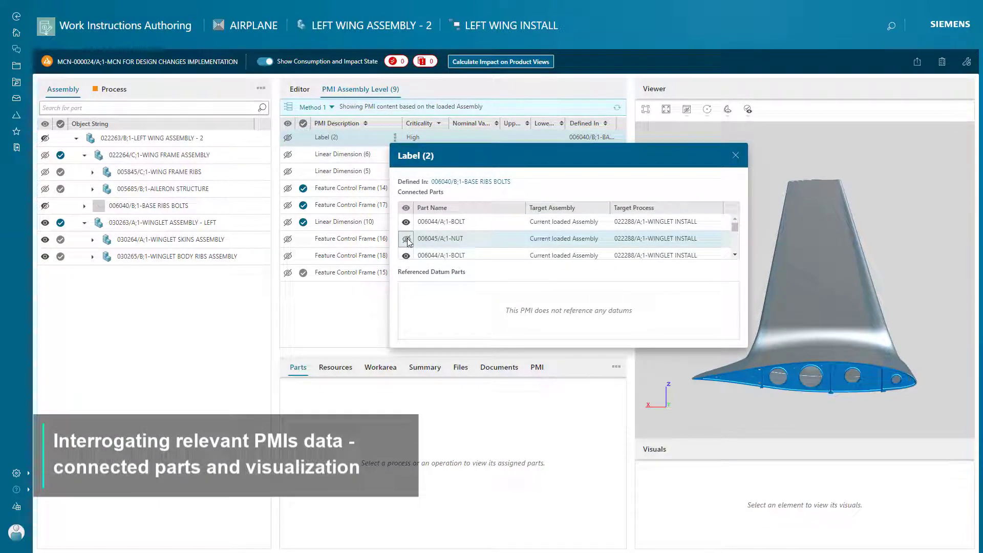
Display Label (2)'s 'Fasten with 75 N.m x12' PMI on the wing, view the bolted ribs, then show the process structure
{"action": "left_click", "coordinate": [289, 138]}
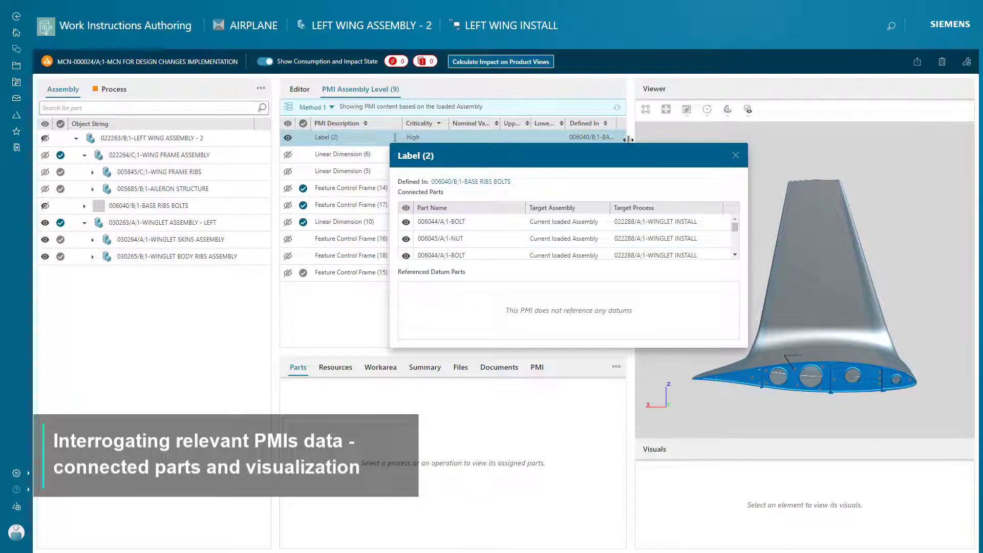
{"action": "left_click", "coordinate": [736, 157]}
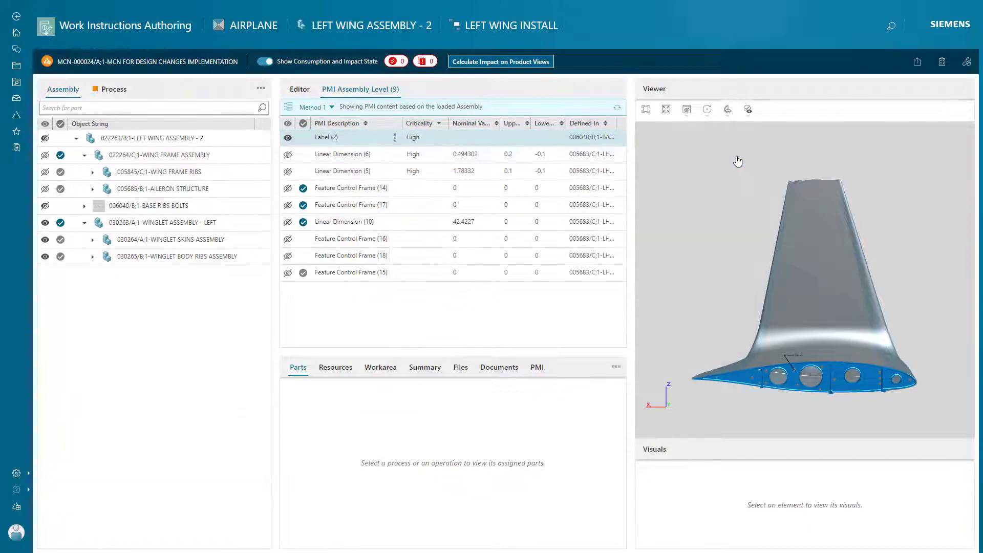
{"action": "left_click", "coordinate": [646, 110]}
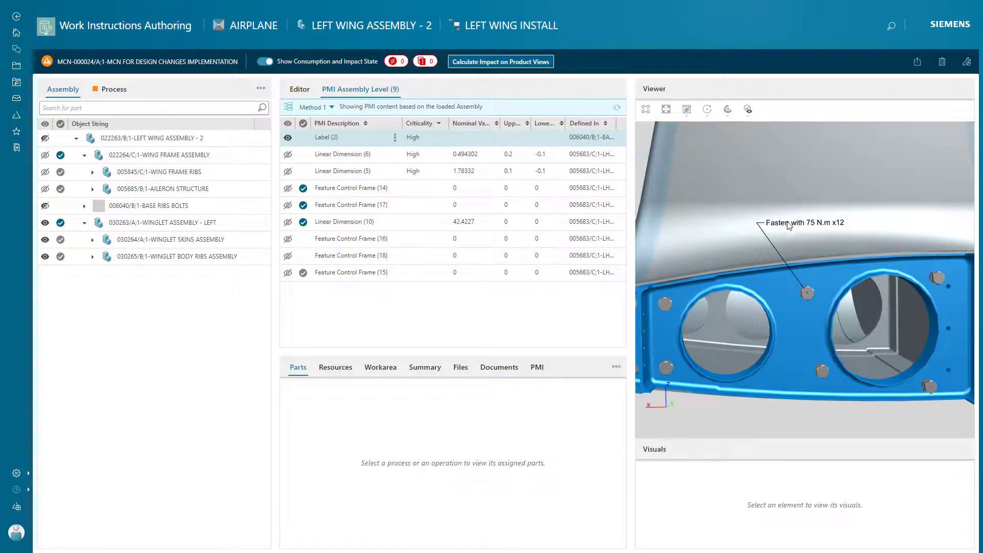
{"action": "left_click_drag", "start_coordinate": [777, 313], "coordinate": [675, 303]}
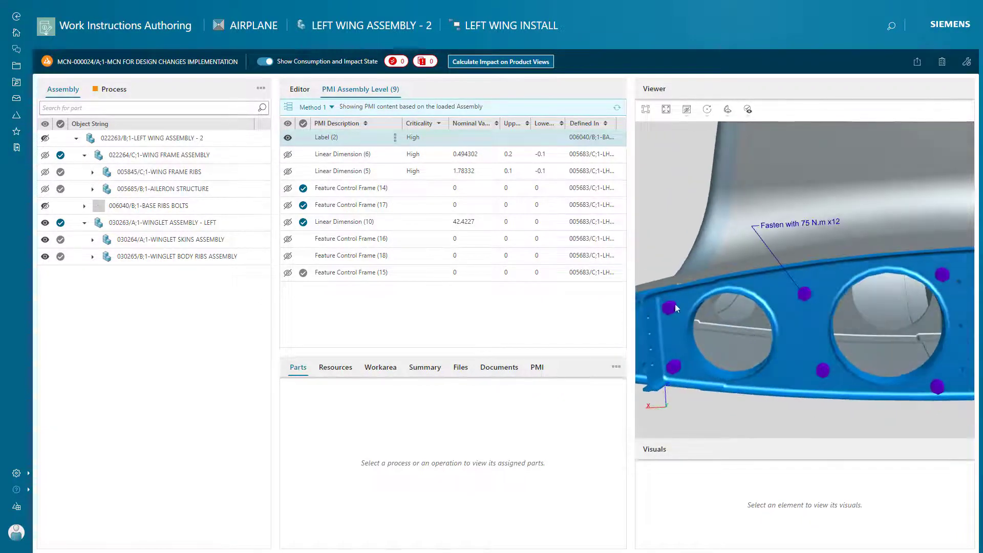
{"action": "left_click", "coordinate": [118, 91]}
Assign Label (2) as a PMI of 027458 SCREW THE BOLTS and capture a 2D snapshot
{"action": "left_click", "coordinate": [174, 240]}
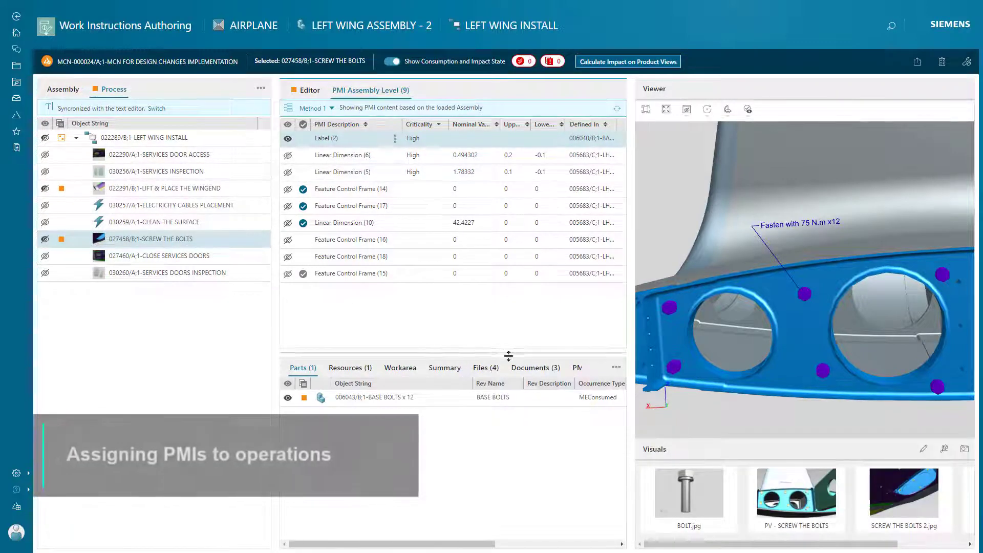
{"action": "left_click", "coordinate": [576, 369]}
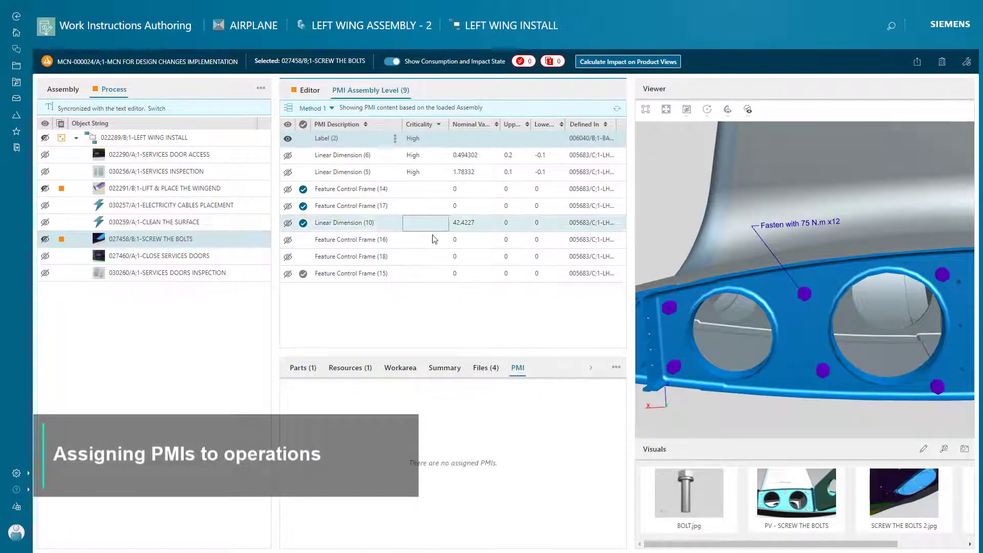
{"action": "left_click_drag", "start_coordinate": [334, 138], "coordinate": [449, 417]}
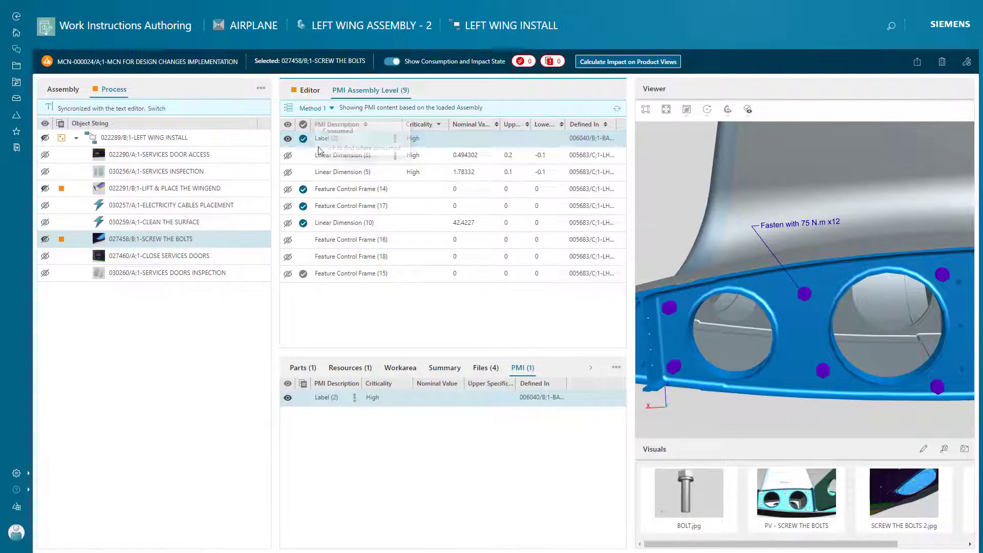
{"action": "left_click", "coordinate": [964, 451]}
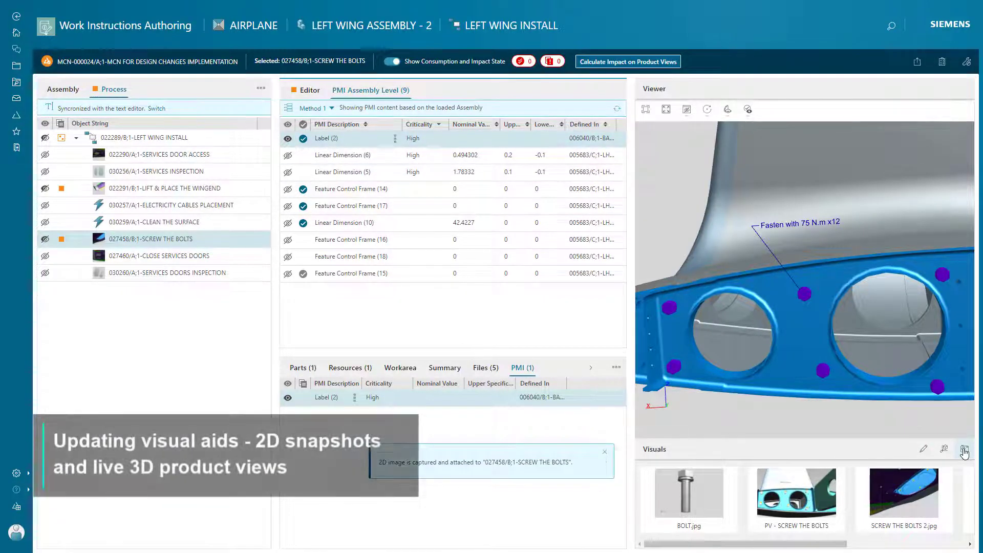
{"action": "left_click_drag", "start_coordinate": [739, 543], "coordinate": [845, 546]}
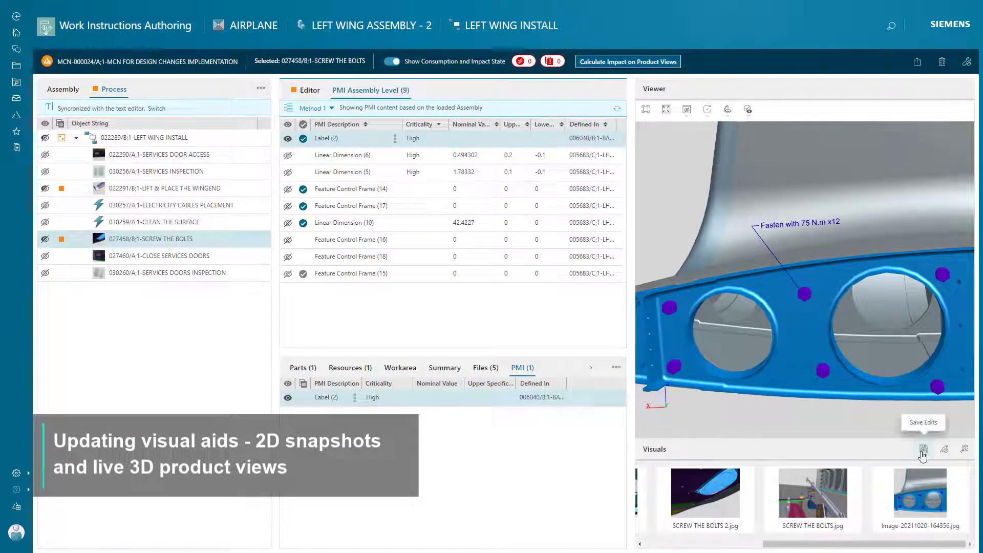
{"action": "left_click", "coordinate": [950, 530]}
{"action": "left_click", "coordinate": [950, 530]}
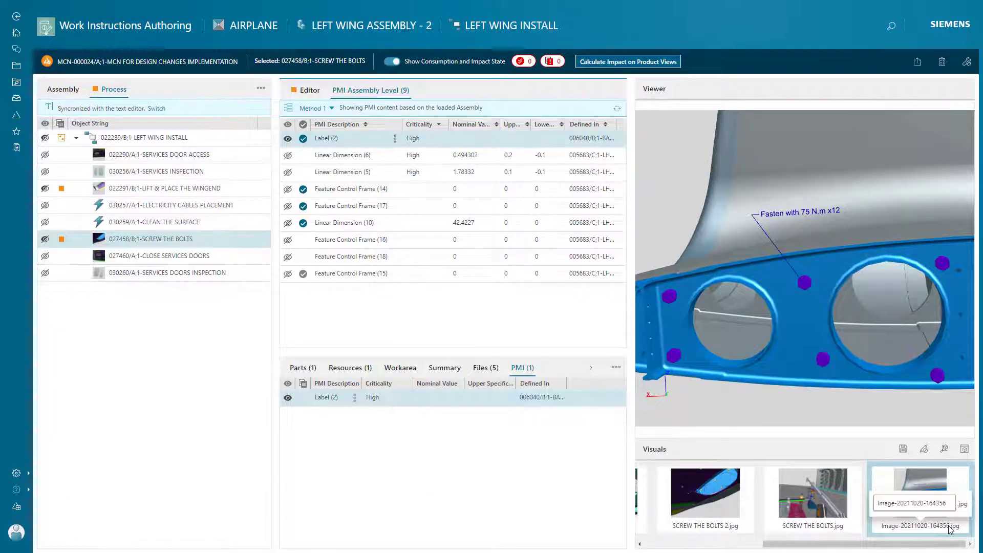
{"action": "key", "text": "ctrl+a"}
{"action": "type", "text": "FASTEN"}
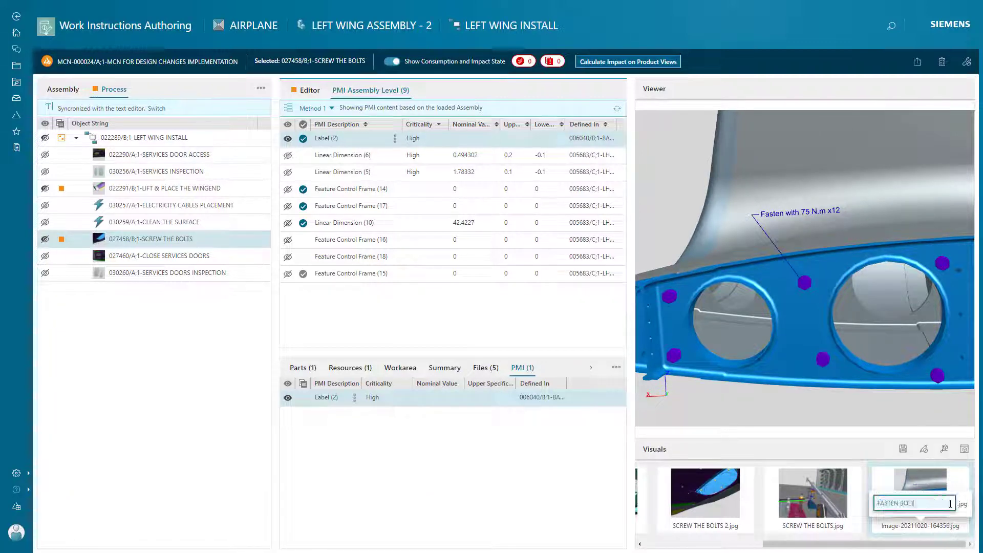
{"action": "type", "text": " BOLTS PMI"}
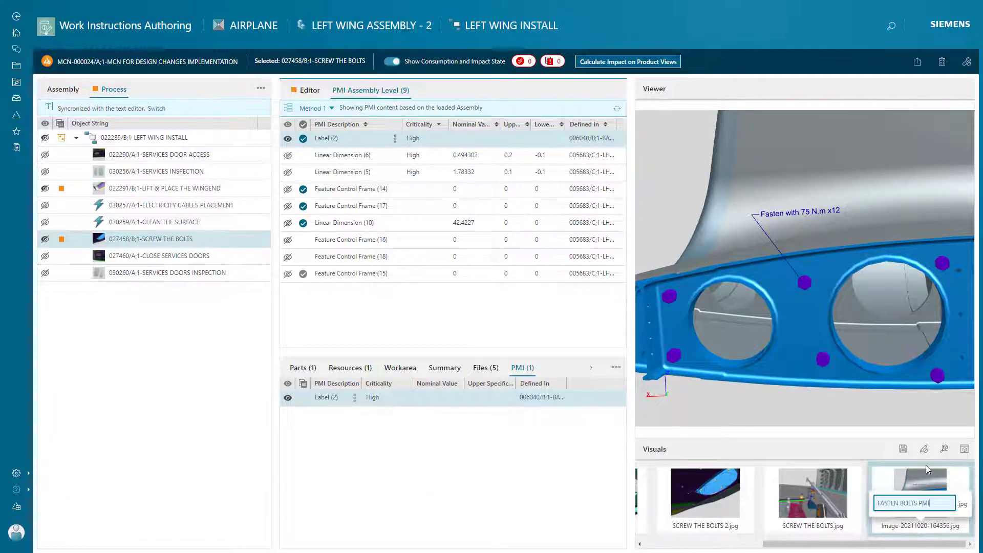
{"action": "left_click", "coordinate": [904, 450]}
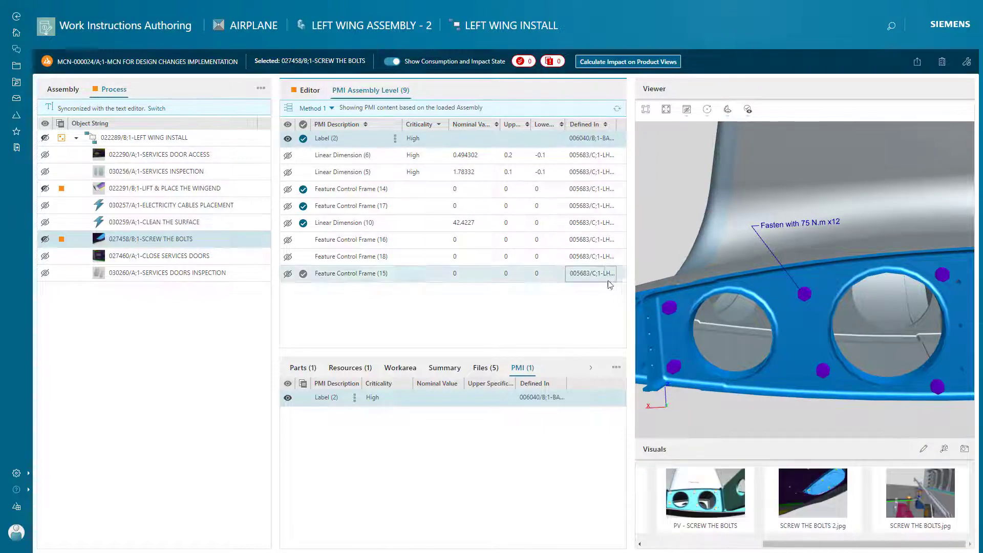
In the instructions, replace TORQUE WRENCH with the 030284 Pneumatic Torque Wrench part link
{"action": "left_click", "coordinate": [318, 97]}
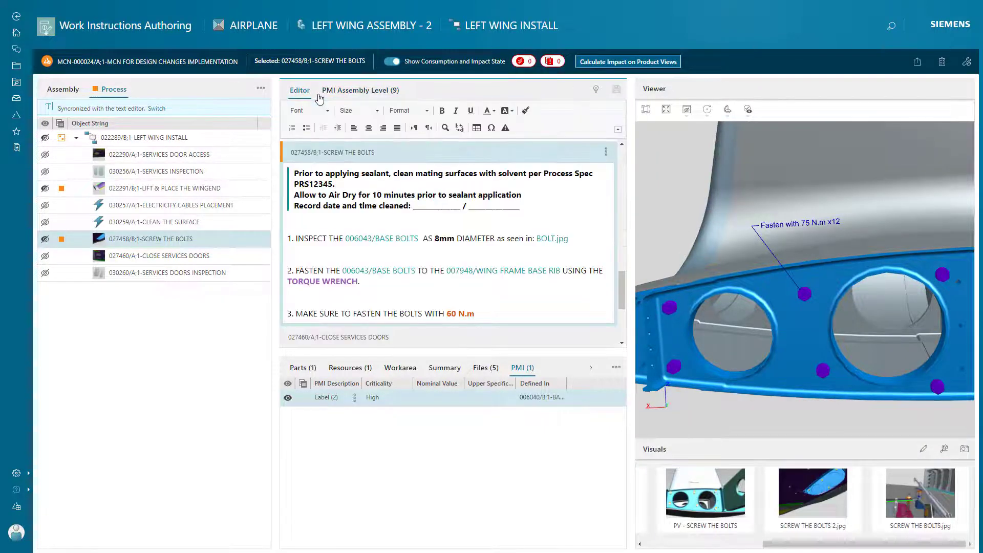
{"action": "left_click_drag", "start_coordinate": [371, 281], "coordinate": [288, 281]}
{"action": "key", "text": "BackSpace"}
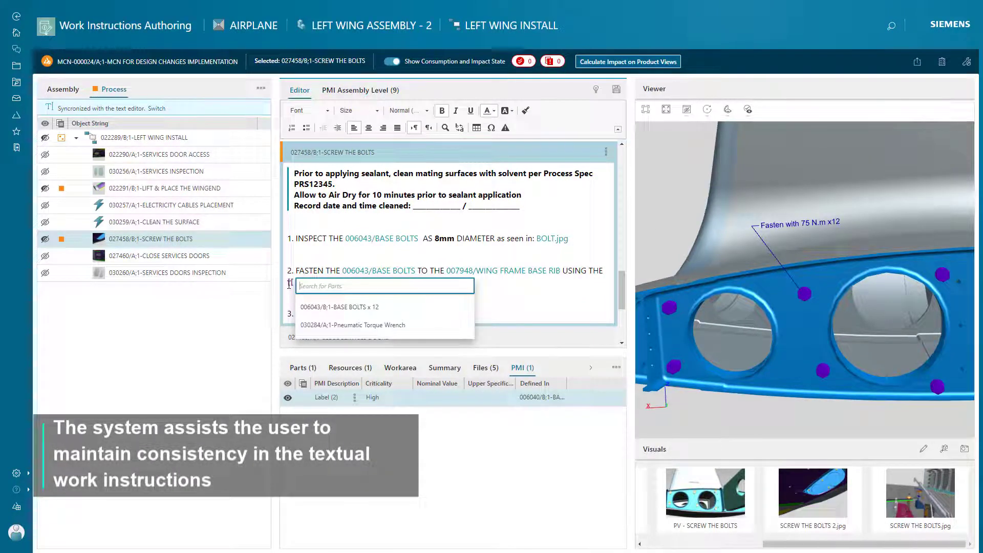
{"action": "left_click", "coordinate": [360, 325]}
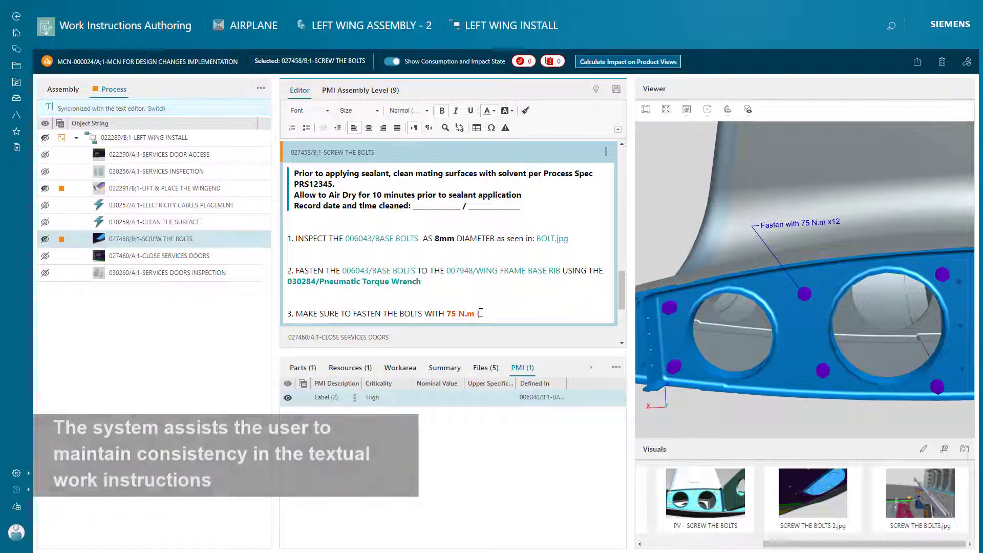
Reference FASTEN BOLTS PMI.jpg in step 3 and save the revised instructions
{"action": "key", "text": "ctrl+space"}
{"action": "type", "text": "PMI"}
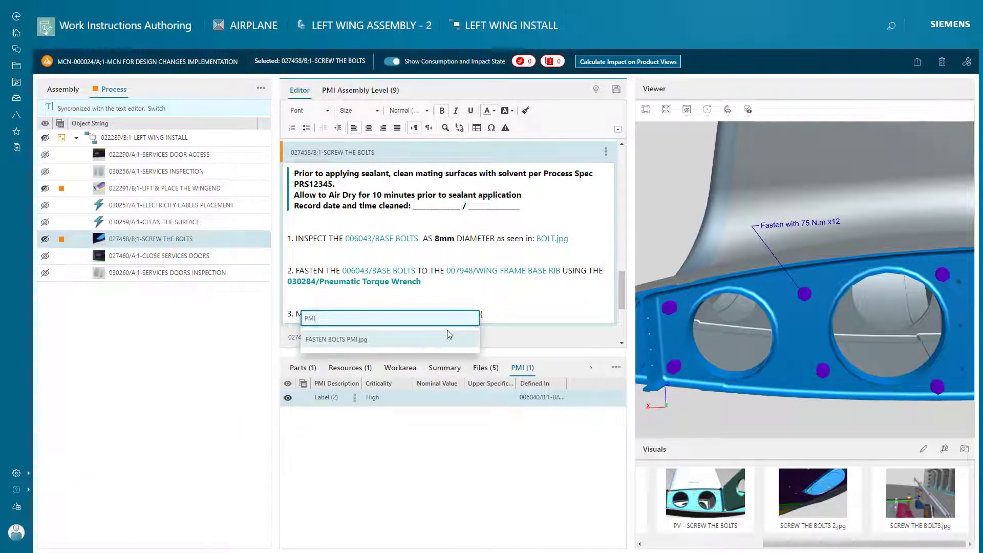
{"action": "left_click", "coordinate": [428, 340]}
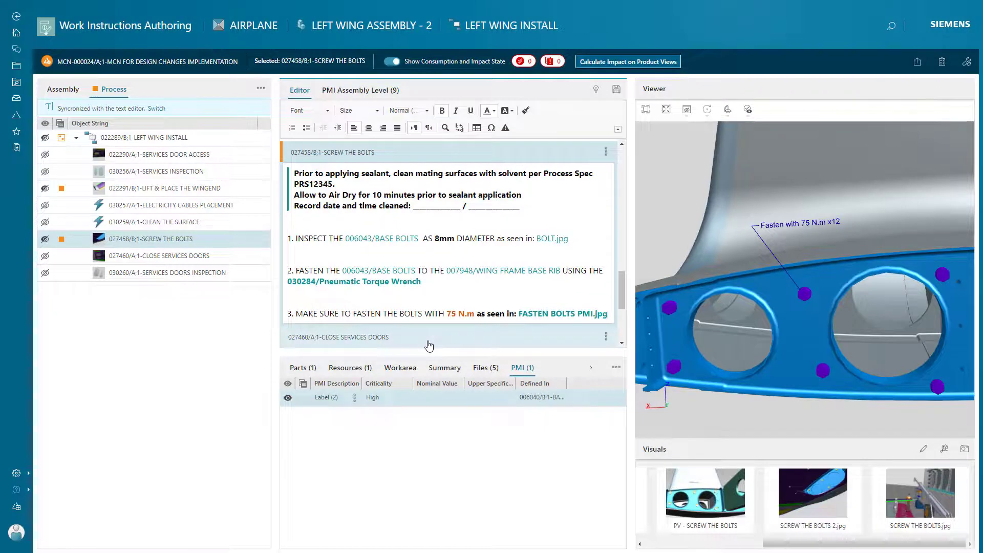
{"action": "left_click", "coordinate": [615, 92]}
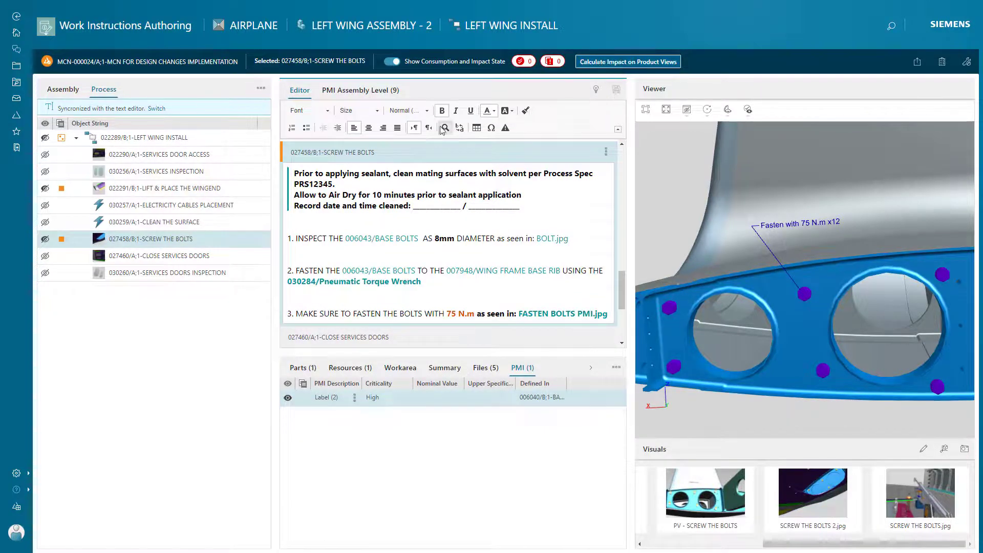
Calculate product-view impact for 022291 LIFT & PLACE THE WINGEND and open its product views in Visualization Mockup
{"action": "left_click", "coordinate": [174, 189]}
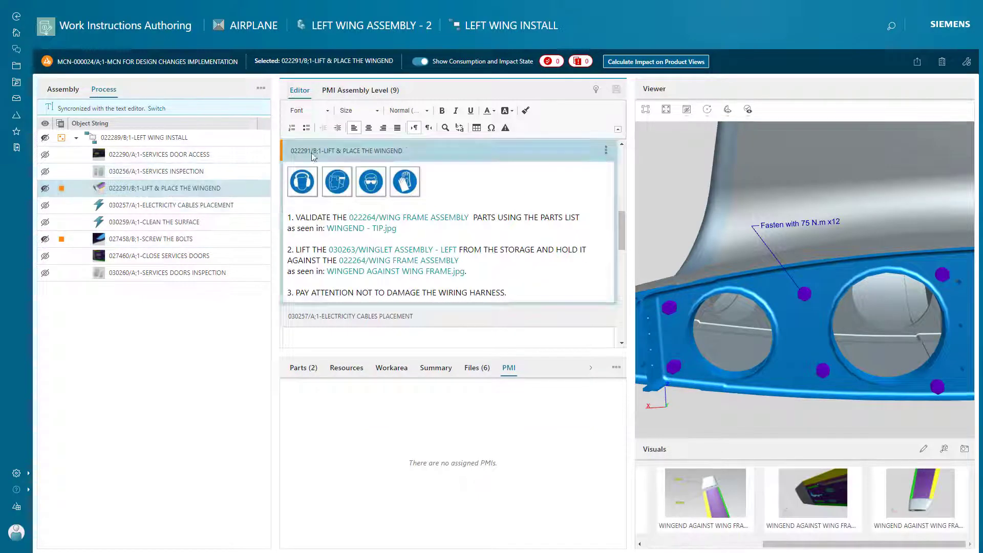
{"action": "left_click", "coordinate": [670, 63]}
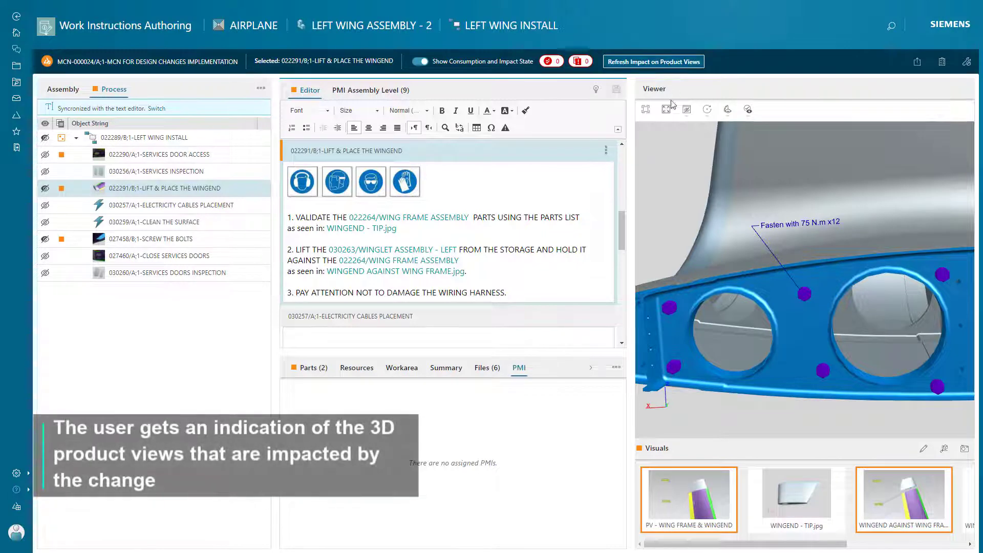
{"action": "mouse_move", "coordinate": [677, 492]}
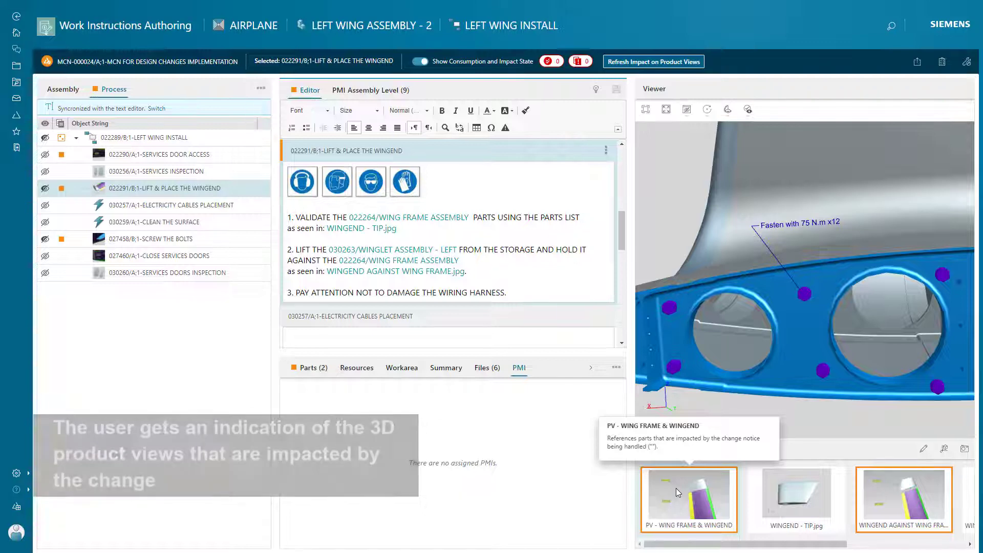
{"action": "left_click", "coordinate": [944, 449]}
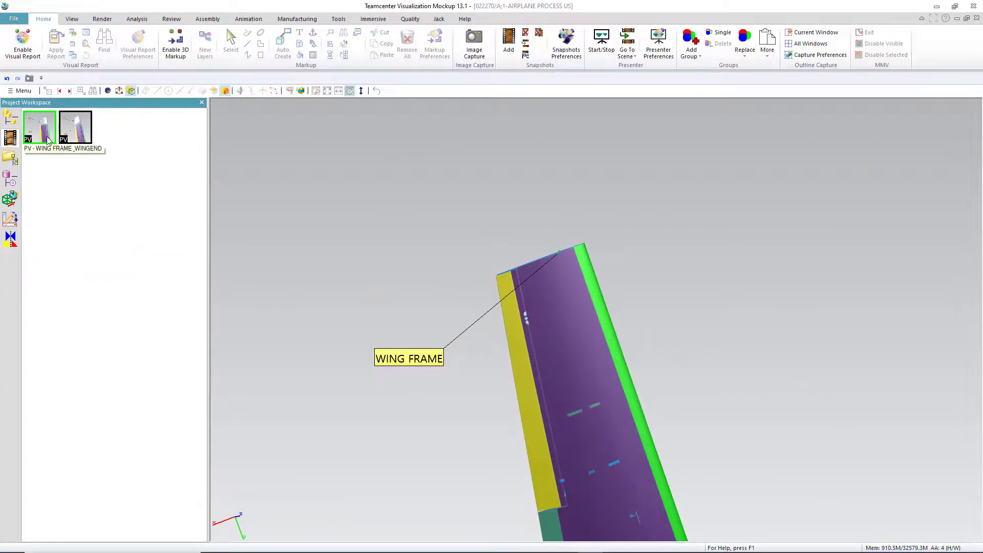
Show the WINGLET ASSEMBLY under LIFT & PLACE THE WINGEND in the 3D view
{"action": "left_click", "coordinate": [10, 117]}
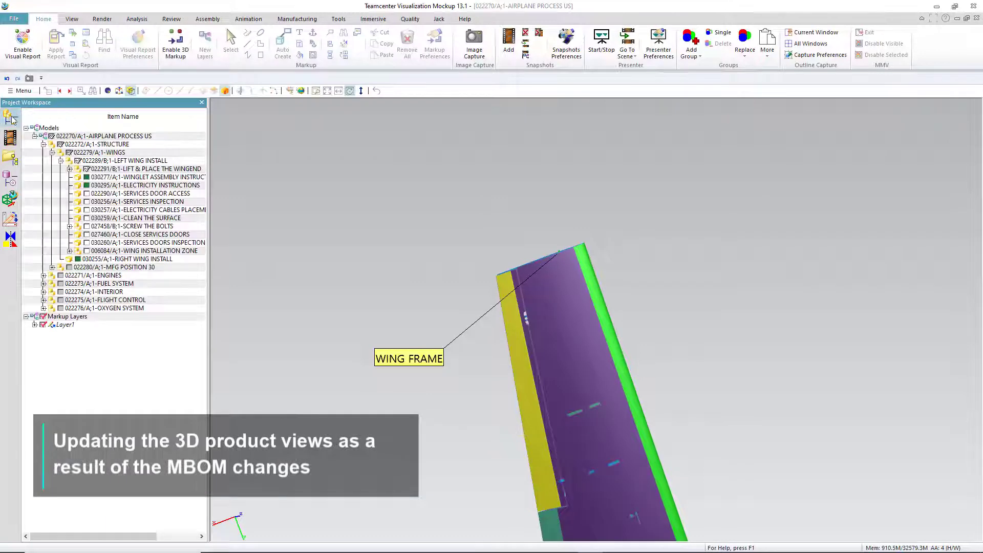
{"action": "left_click", "coordinate": [69, 169]}
{"action": "left_click", "coordinate": [94, 185]}
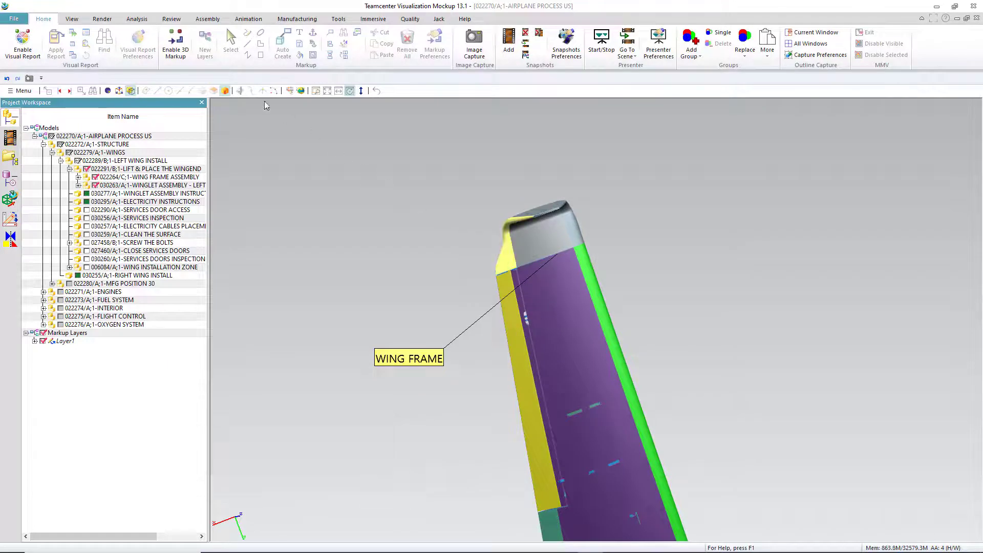
Add a WINGLET ASSEMBLY 3D markup text label and place it left of the winglet
{"action": "left_click", "coordinate": [176, 42]}
{"action": "left_click", "coordinate": [277, 47]}
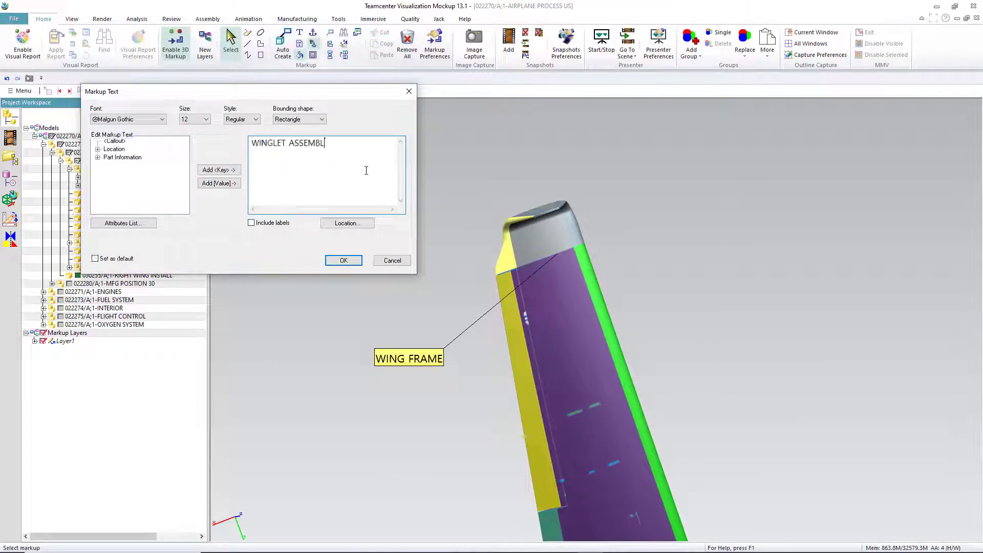
{"action": "left_click", "coordinate": [344, 260]}
{"action": "left_click_drag", "start_coordinate": [548, 227], "coordinate": [346, 260]}
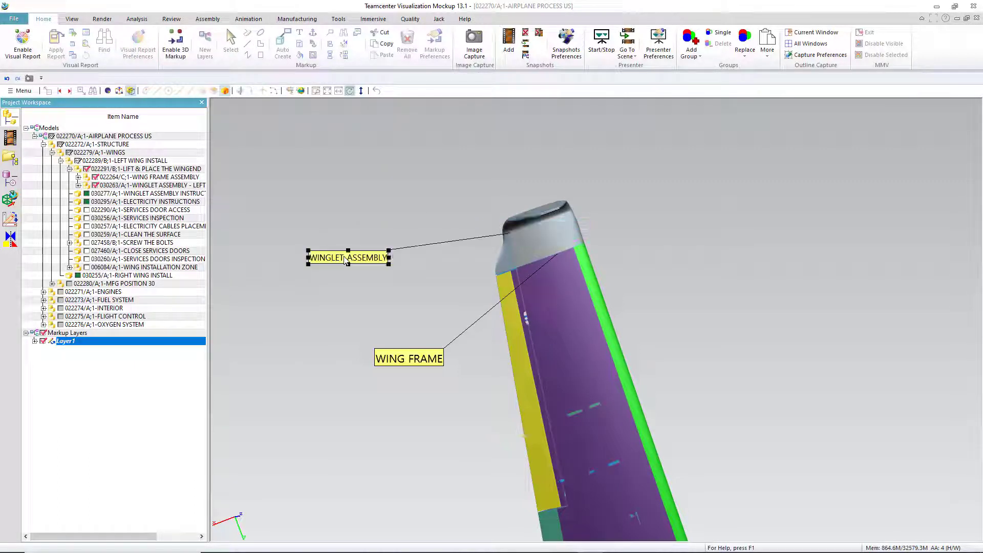
{"action": "left_click", "coordinate": [10, 138]}
{"action": "right_click", "coordinate": [43, 136]}
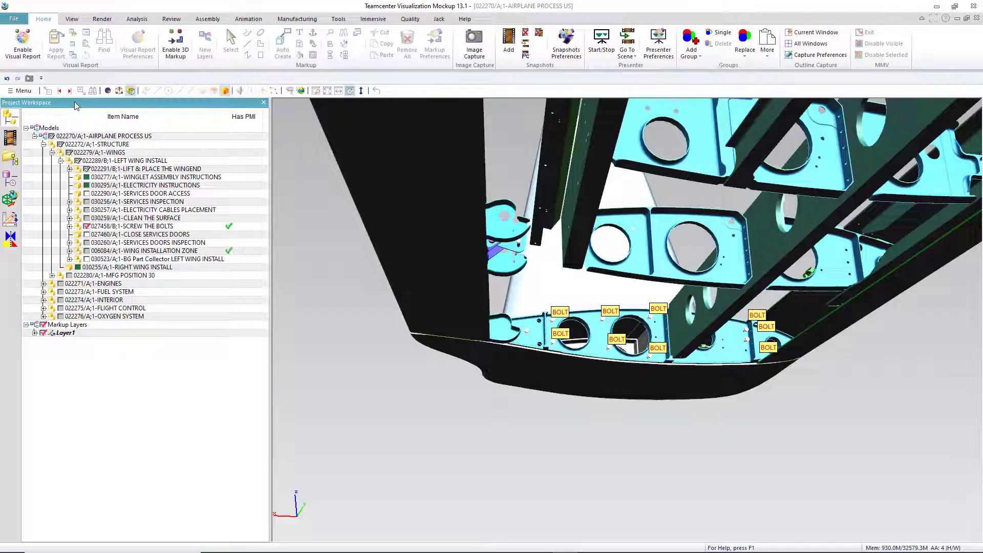
Show the PMI of the SCREW THE BOLTS operation on the model
{"action": "left_click", "coordinate": [148, 227]}
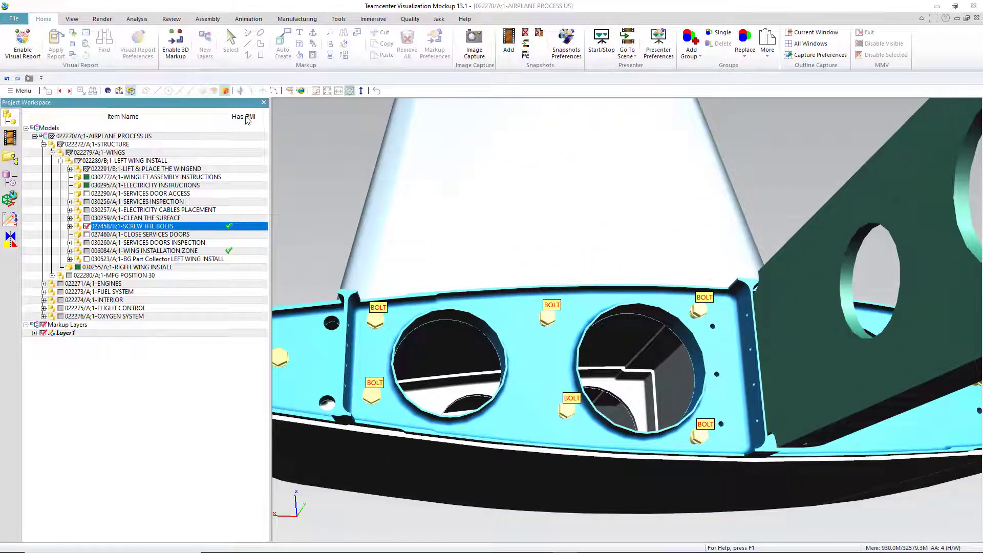
{"action": "right_click", "coordinate": [230, 230]}
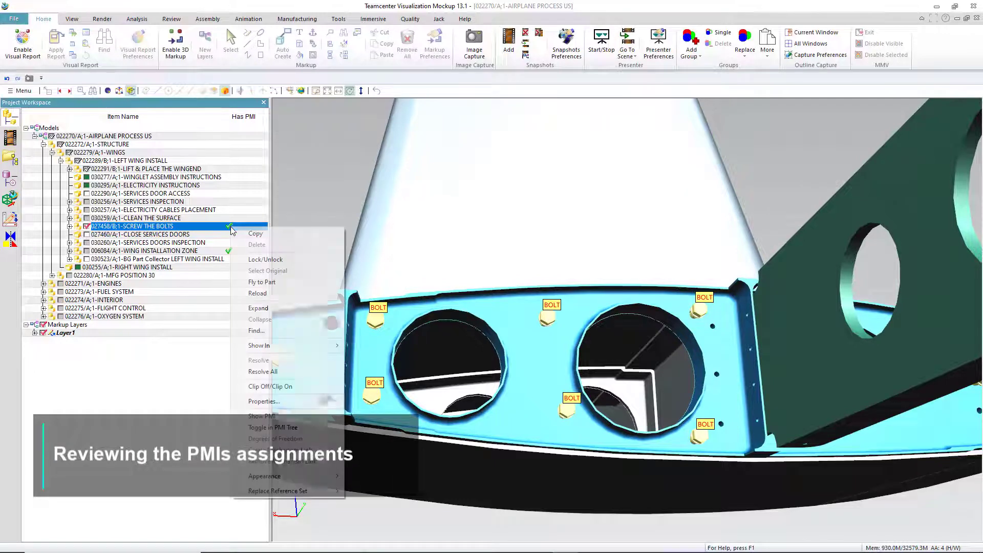
{"action": "left_click", "coordinate": [256, 415]}
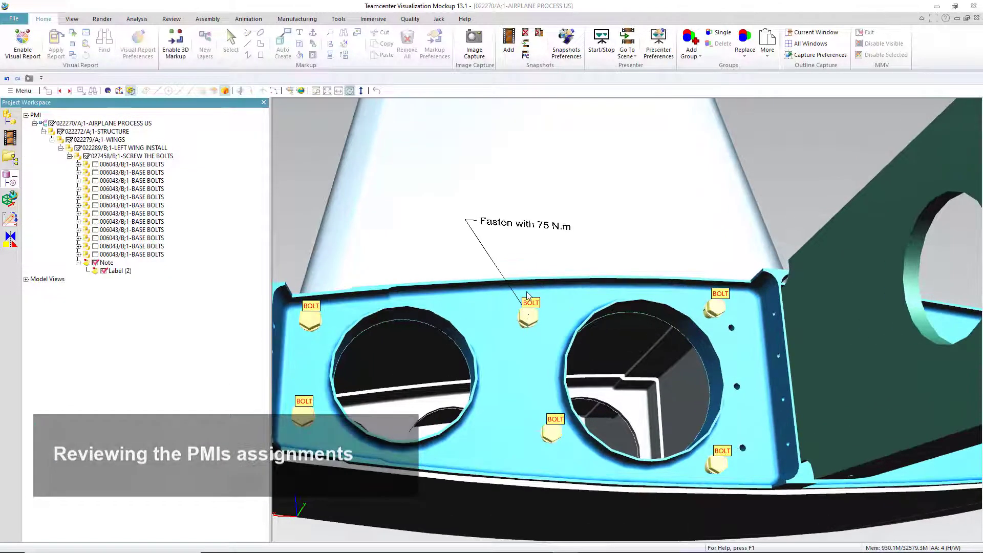
Update the bolts snapshot with the 'Fasten with 75 N.m' PMI note
{"action": "left_click", "coordinate": [11, 137]}
{"action": "right_click", "coordinate": [47, 136]}
{"action": "left_click", "coordinate": [102, 200]}
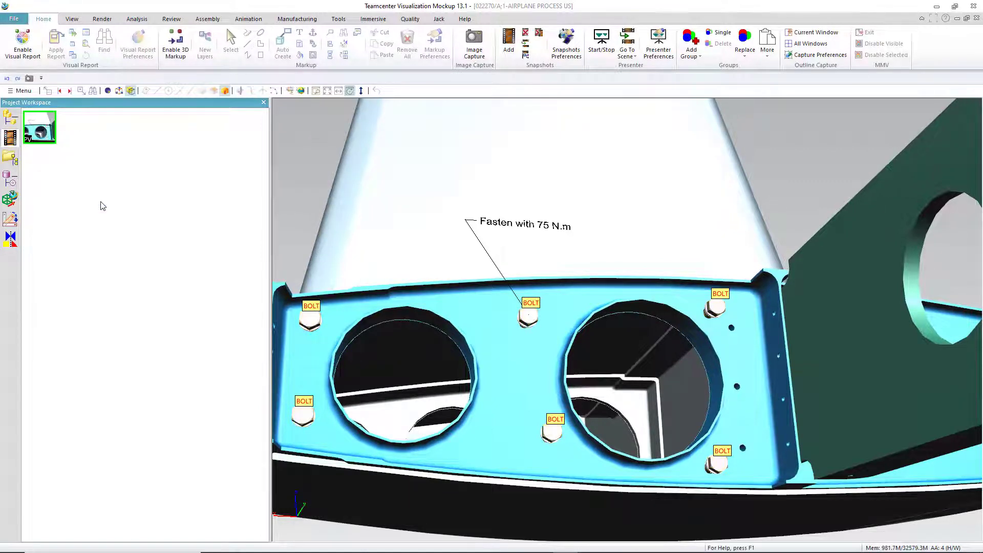
{"action": "left_click", "coordinate": [10, 117]}
{"action": "left_click_drag", "start_coordinate": [839, 515], "coordinate": [690, 520]}
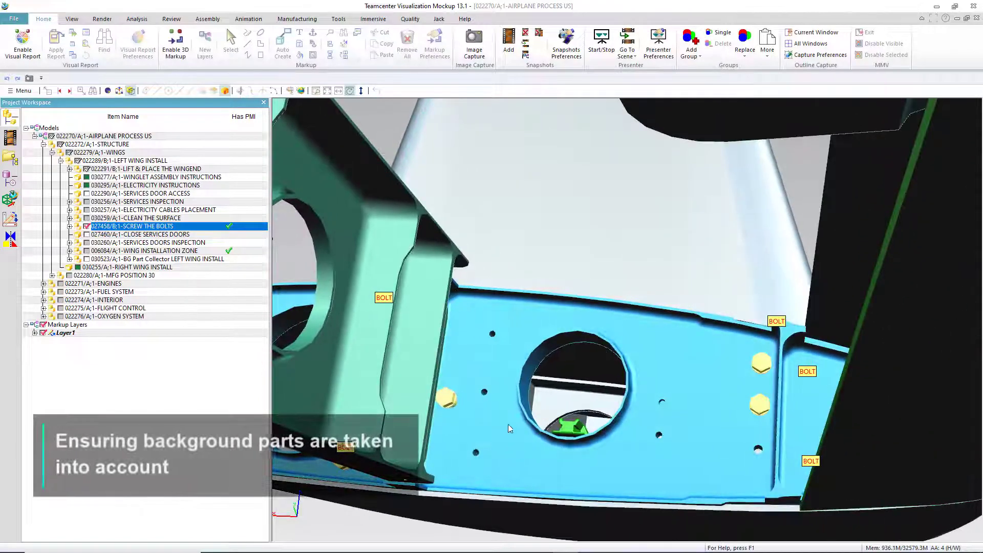
Show the 030523 BG Part Collector wiring, snapshot the view and save it as a Teamcenter Product View
{"action": "left_click", "coordinate": [196, 260]}
{"action": "left_click", "coordinate": [87, 259]}
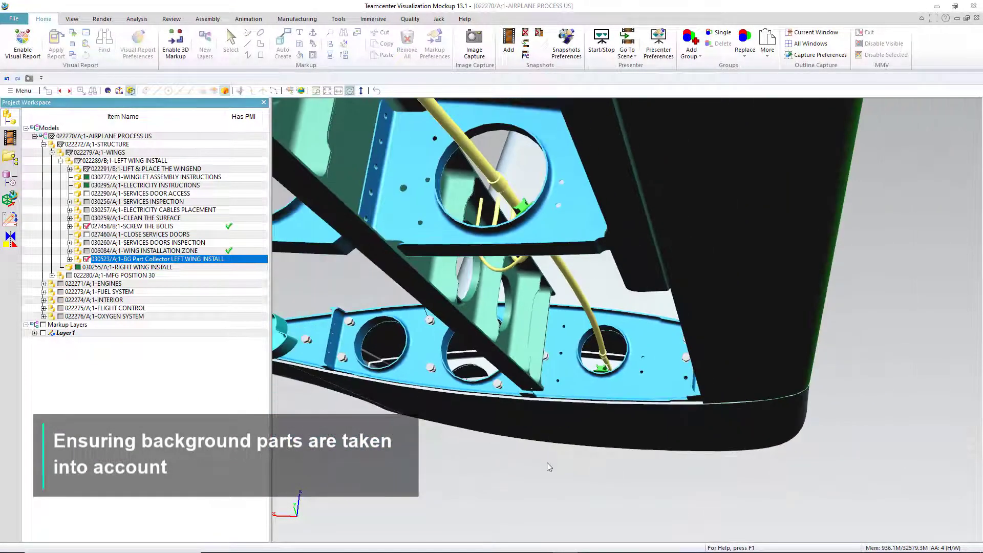
{"action": "left_click", "coordinate": [10, 137]}
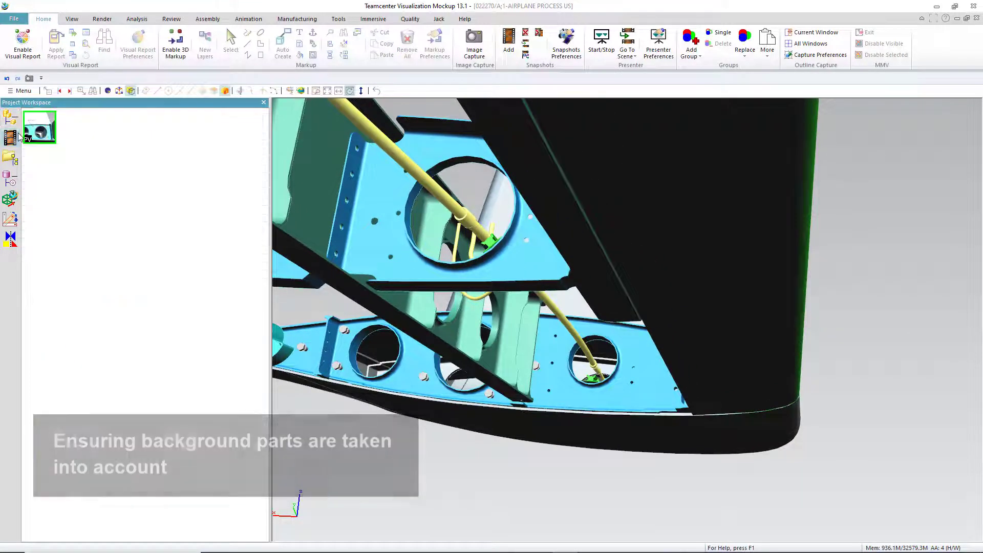
{"action": "left_click", "coordinate": [78, 153]}
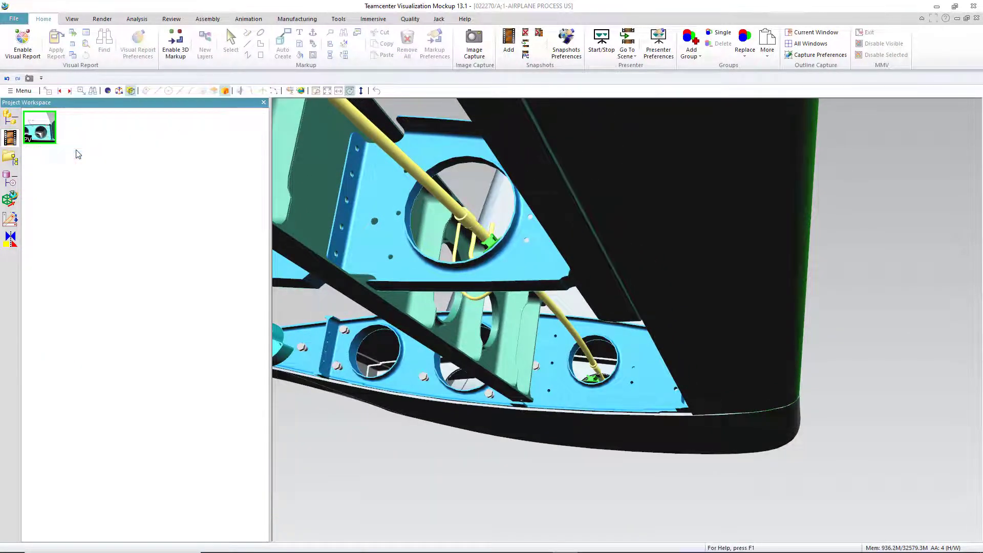
{"action": "right_click", "coordinate": [79, 147]}
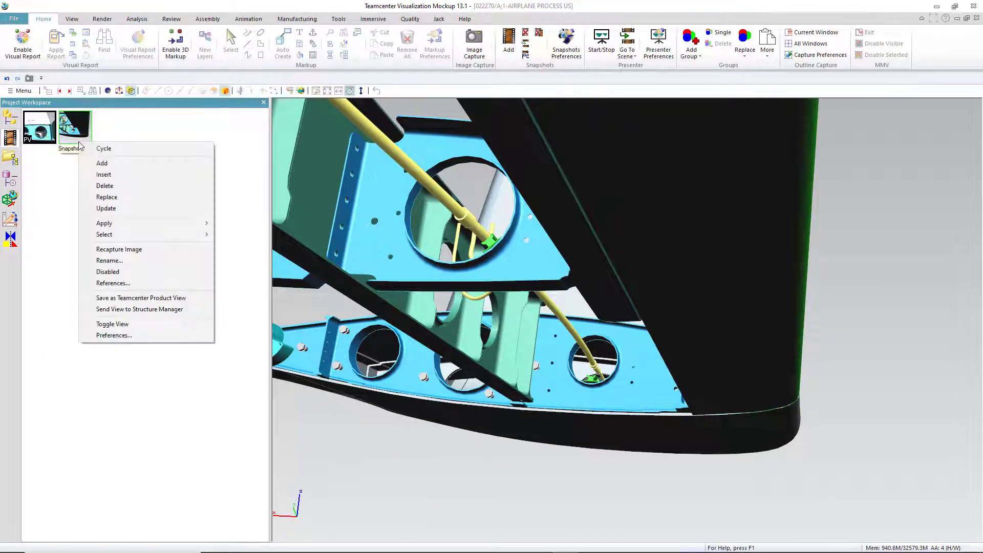
{"action": "left_click", "coordinate": [156, 300]}
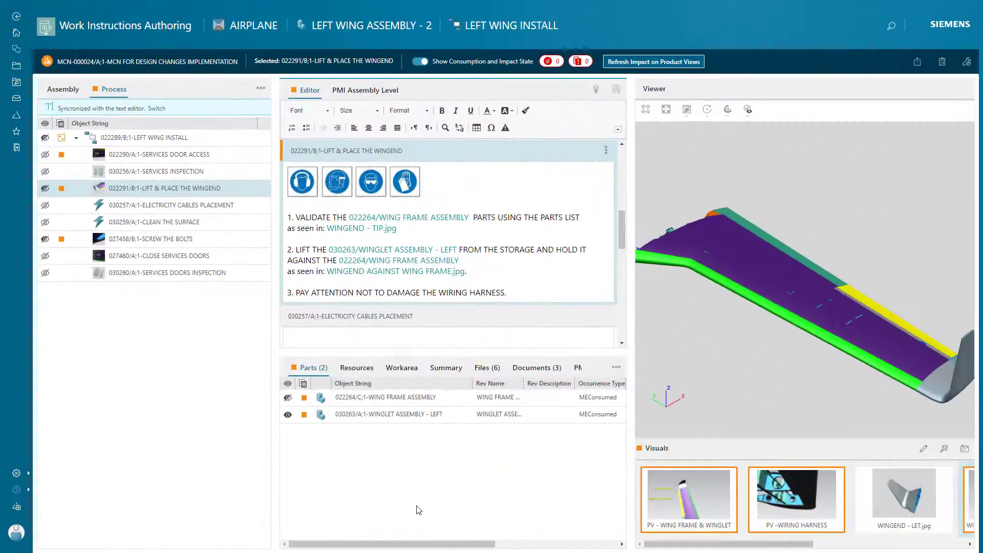
Preview the WING FRAME & WINGLET, WIRING HARNESS and labelled winglet product views, then return to the 3D model
{"action": "left_click", "coordinate": [664, 502]}
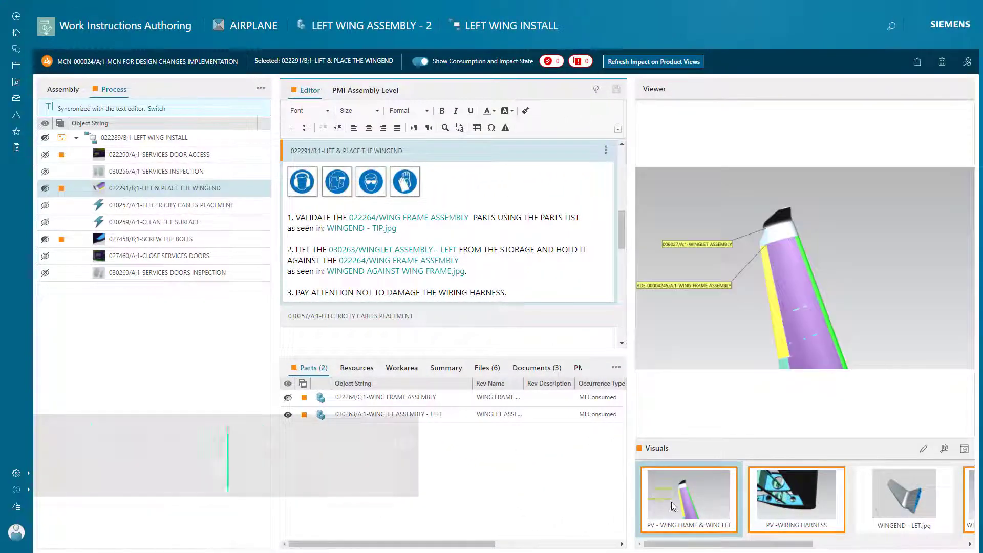
{"action": "left_click", "coordinate": [793, 504]}
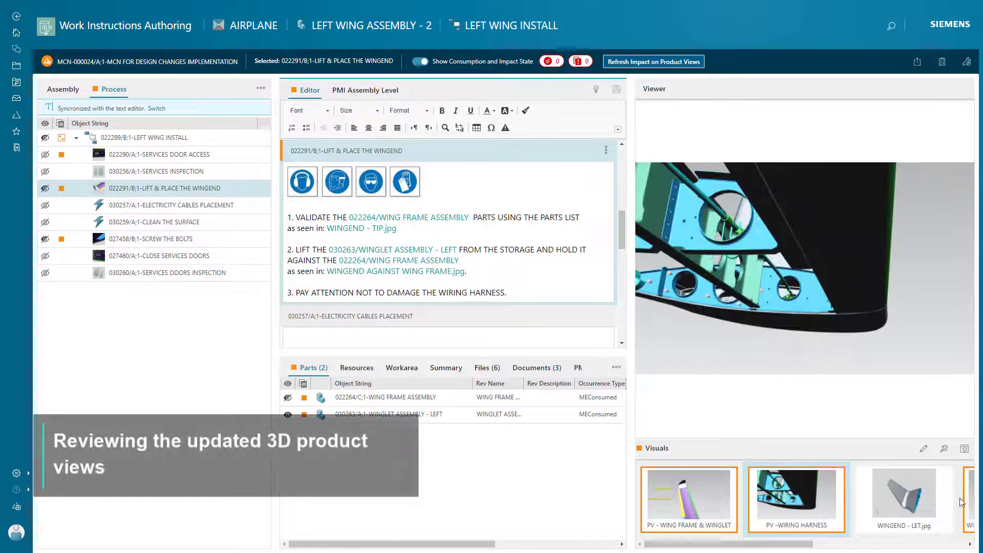
{"action": "left_click", "coordinate": [966, 501]}
{"action": "left_click", "coordinate": [964, 451]}
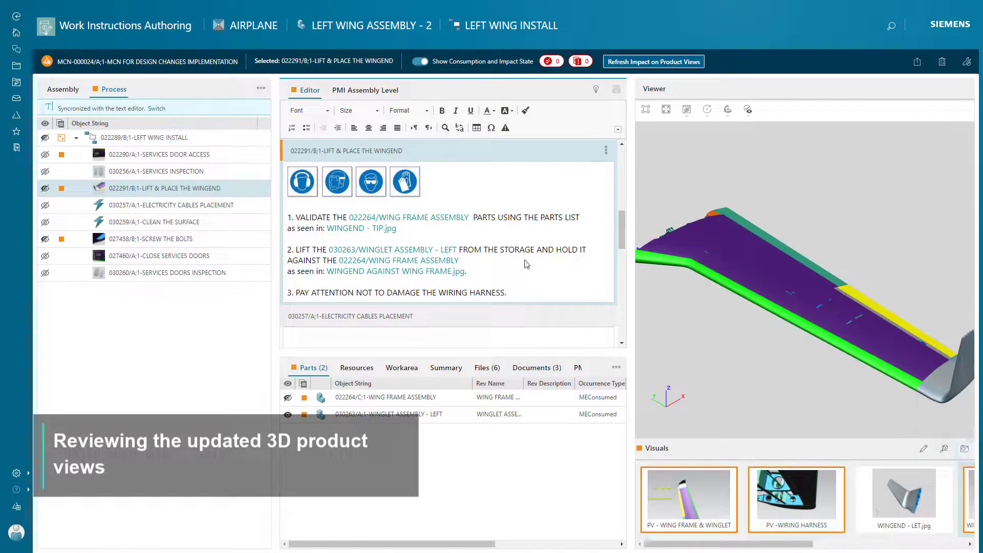
Replace step 1's WINGEND - TIP.jpg reference with WINGEND - LET.jpg
{"action": "left_click", "coordinate": [412, 229]}
{"action": "key", "text": "shift+Home"}
{"action": "key", "text": "BackSpace"}
{"action": "key", "text": "BackSpace"}
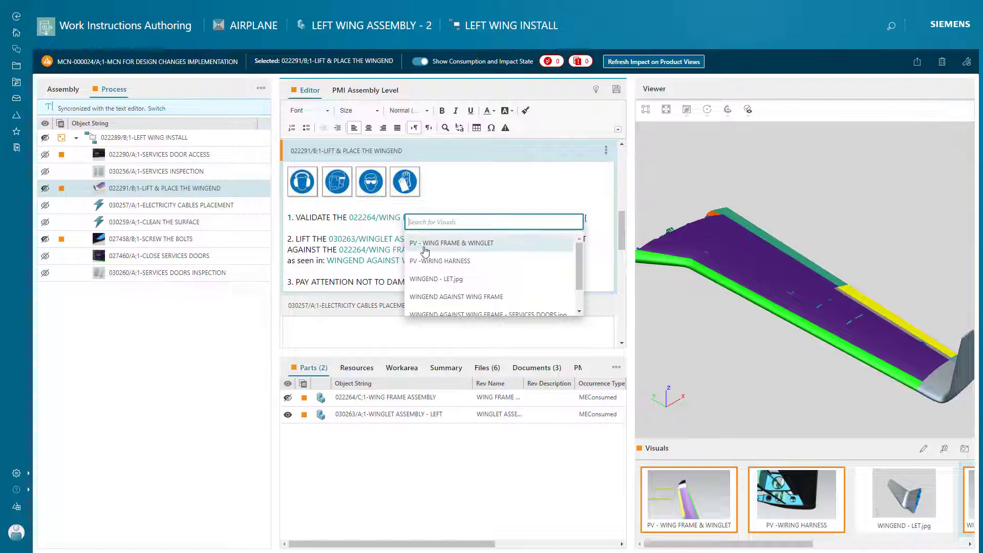
{"action": "left_click", "coordinate": [435, 279]}
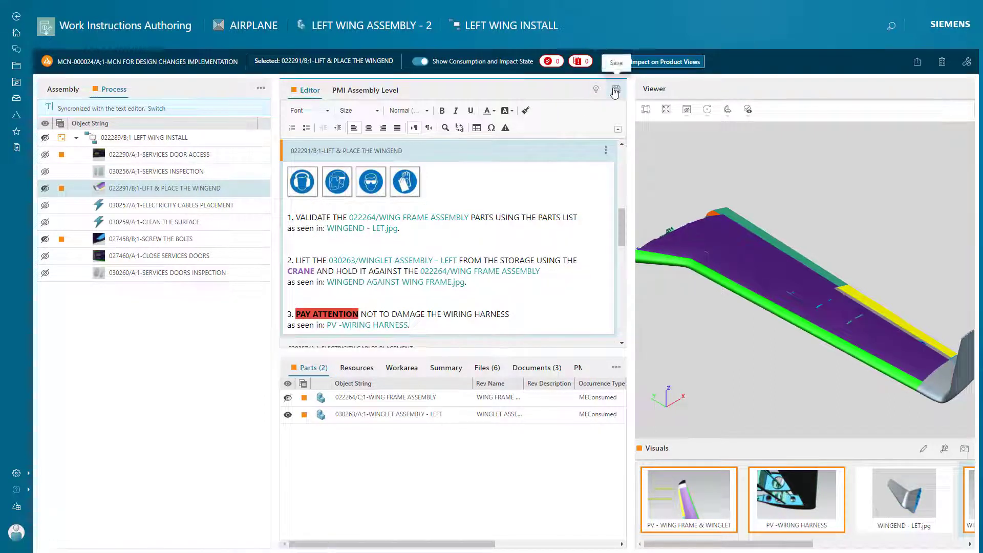
{"action": "mouse_move", "coordinate": [47, 62]}
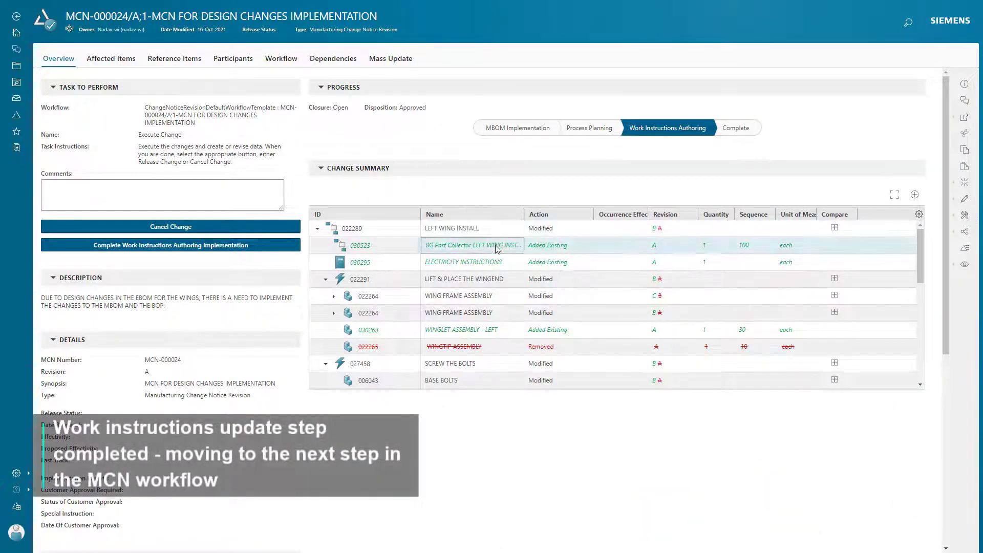
Review the BASE BOLTS and WING FRAME ASSEMBLY entries in the MCN Change Summary
{"action": "left_click", "coordinate": [494, 380]}
{"action": "left_click", "coordinate": [315, 312]}
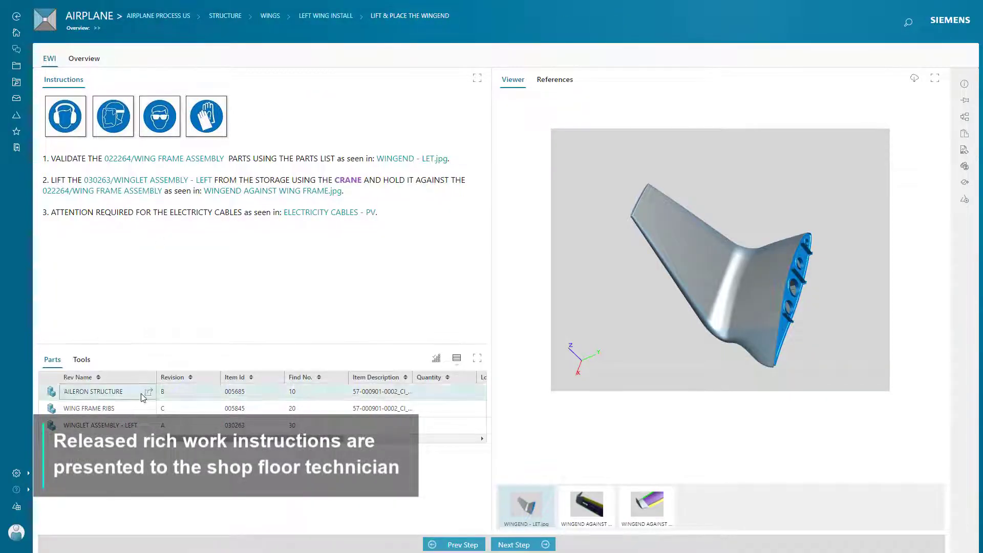
Preview the wing frame and winglet reference images, then show the airplane process Overview hierarchy
{"action": "left_click", "coordinate": [583, 504]}
{"action": "left_click", "coordinate": [645, 521]}
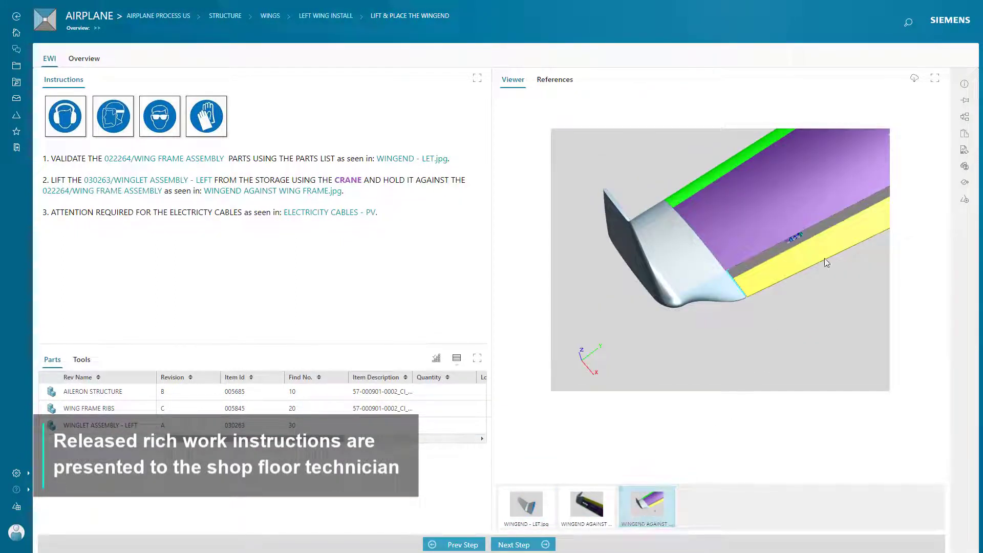
{"action": "left_click", "coordinate": [962, 125]}
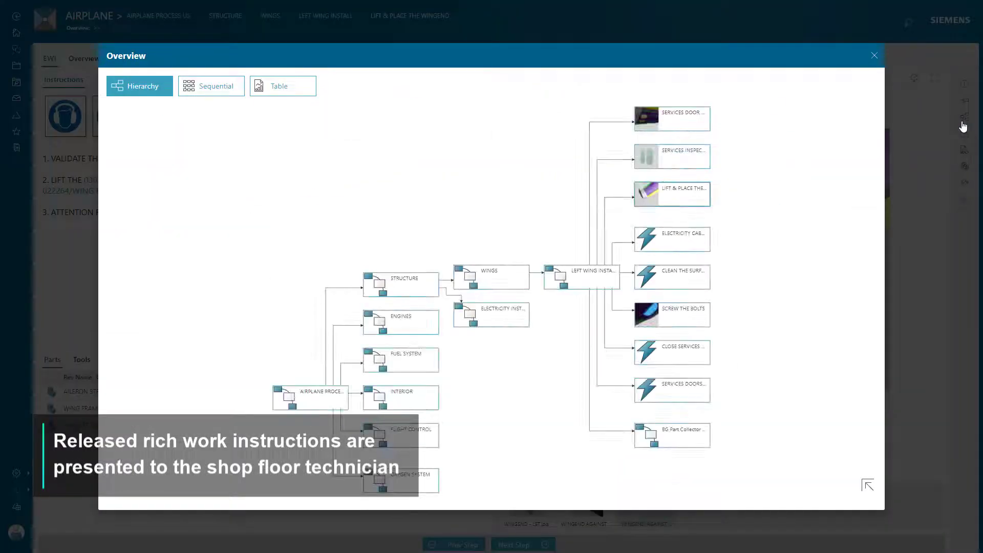